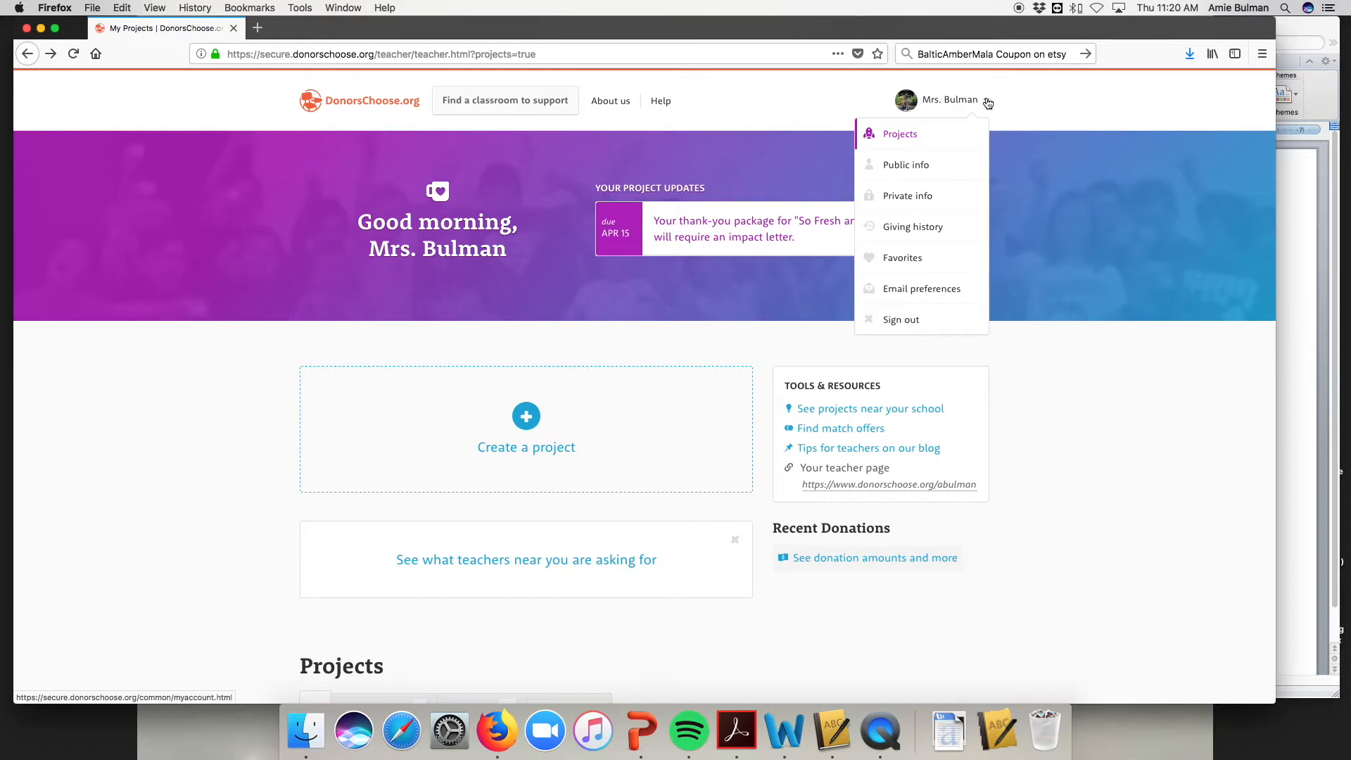
Review the teacher account's projects that need action and the ones that are completed
left_click(988, 103)
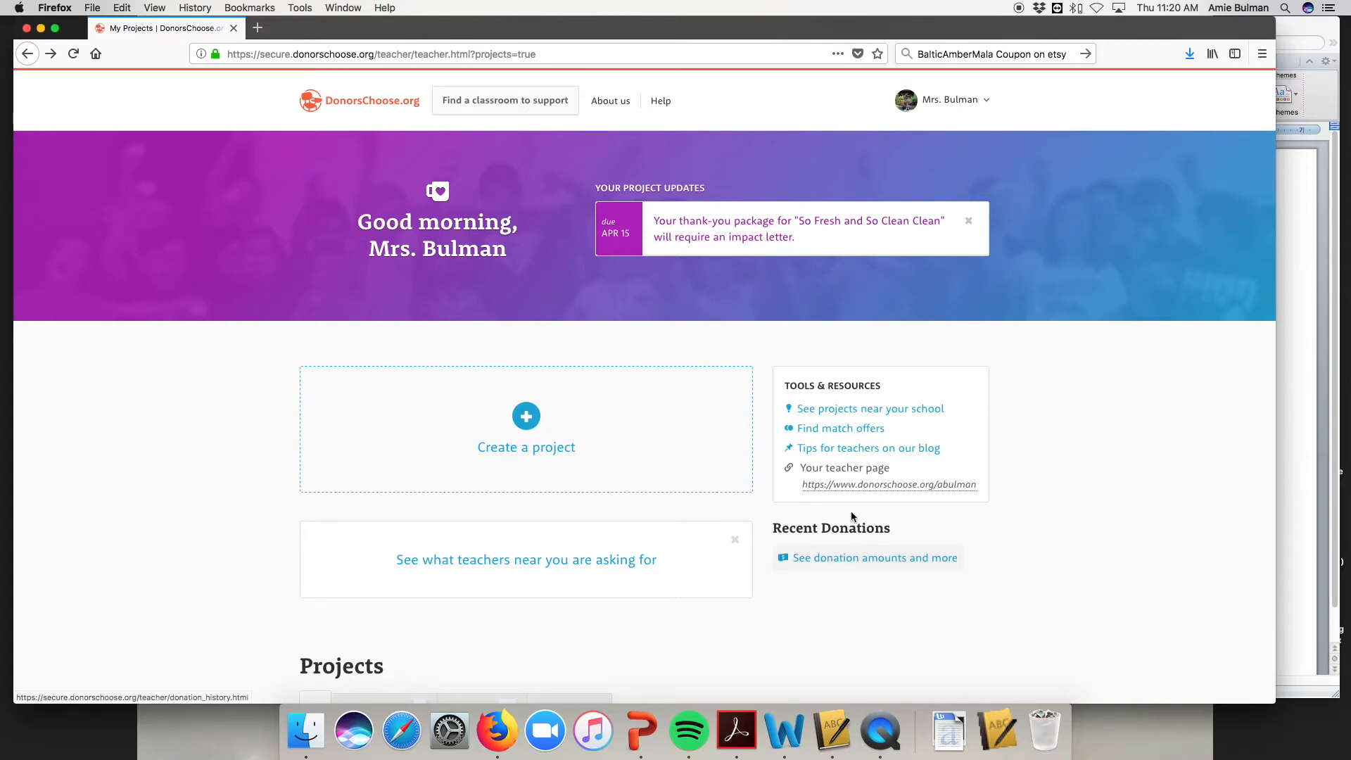
scroll(859, 505, "down", 3)
scroll(855, 510, "down", 4)
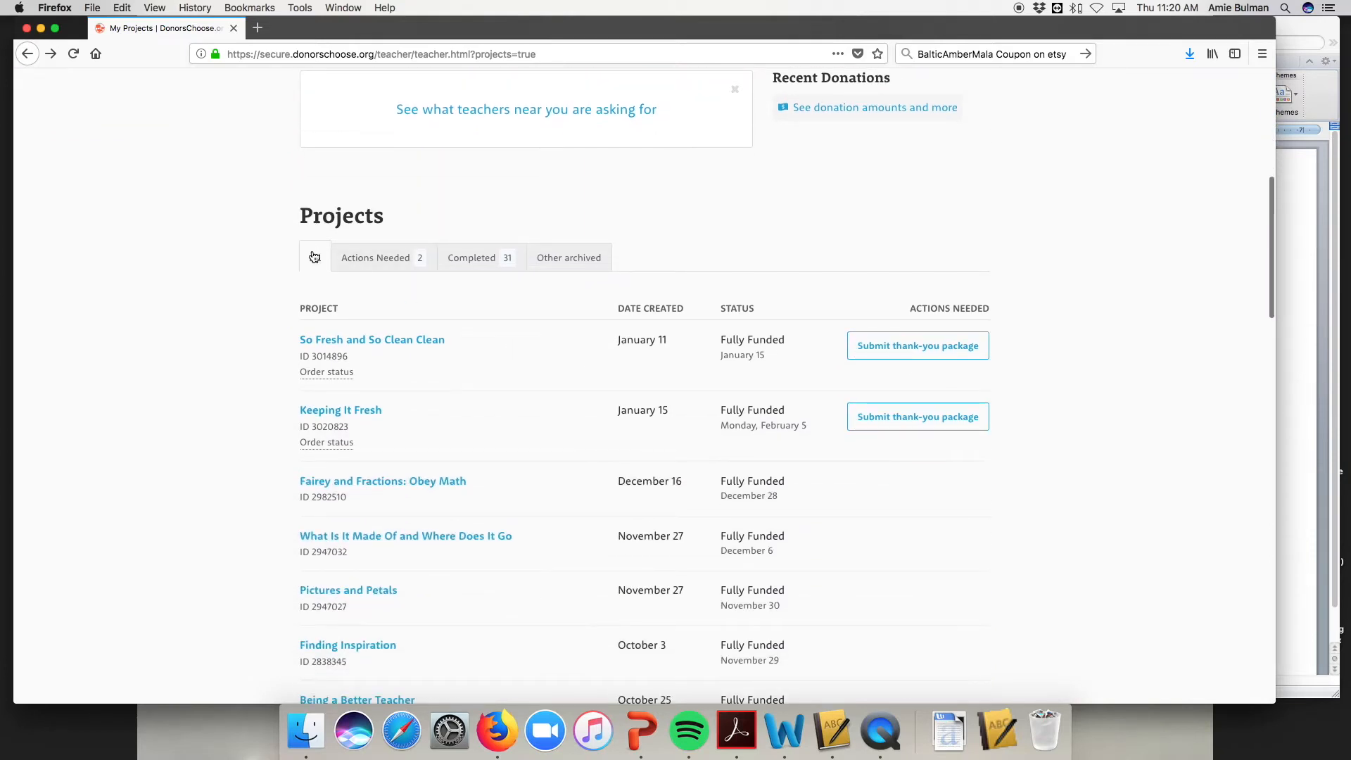
left_click(374, 259)
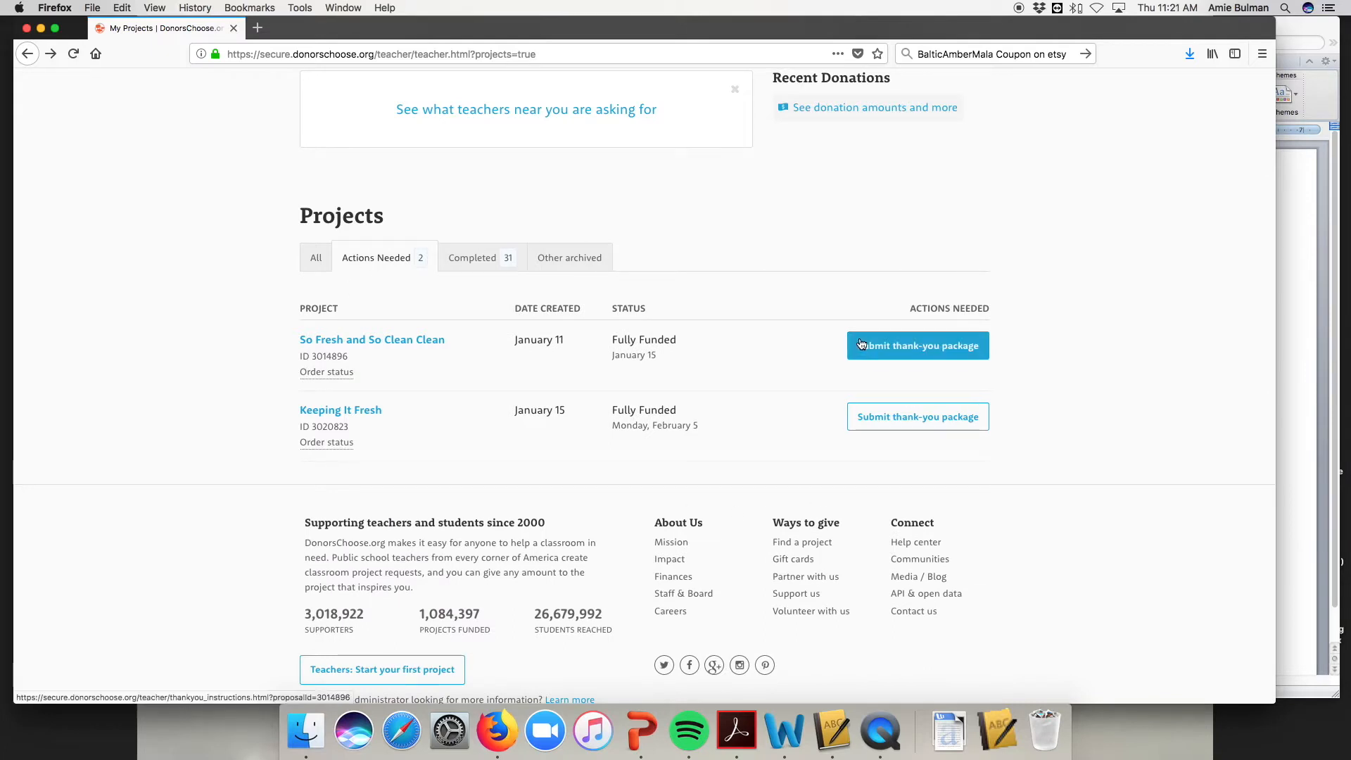
left_click(460, 259)
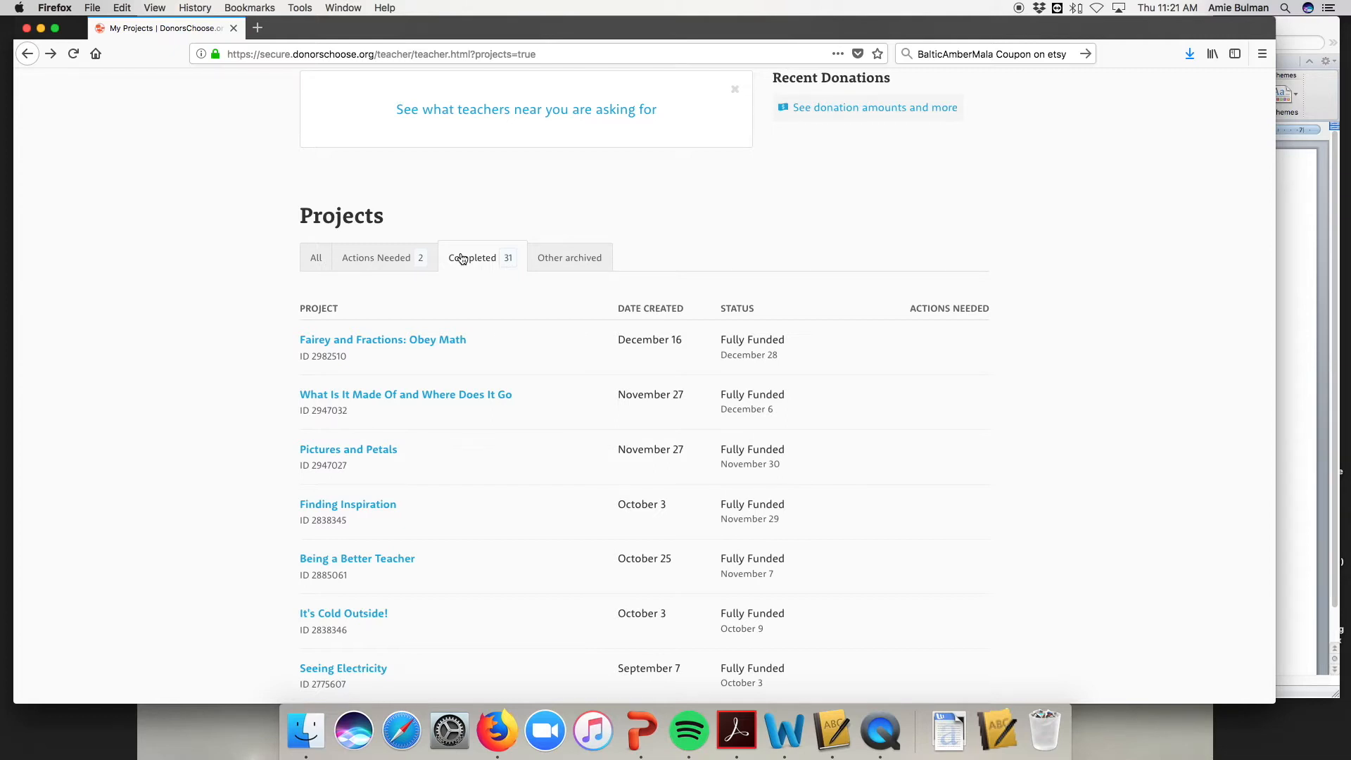
Create a new project of the Standard type and proceed to the student information
scroll(462, 259, "up", 5)
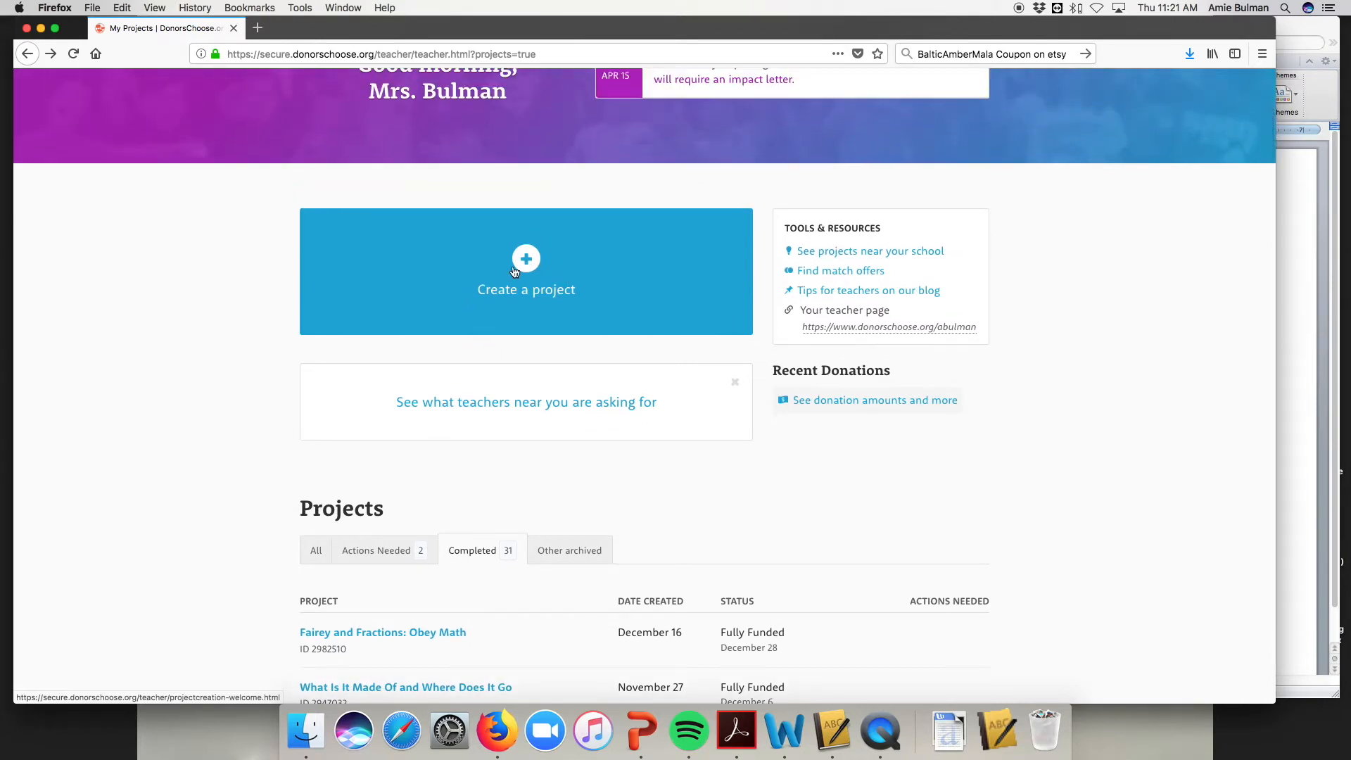
left_click(527, 264)
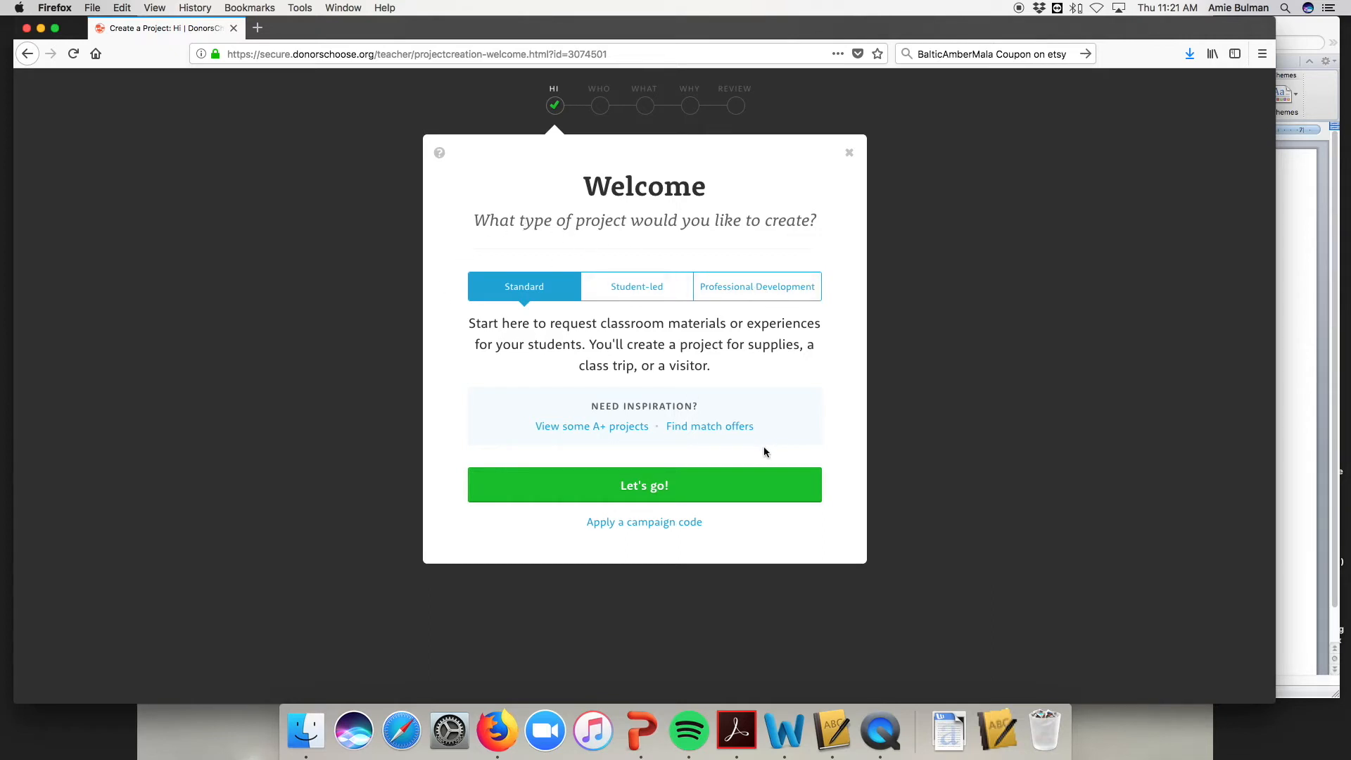
left_click(707, 485)
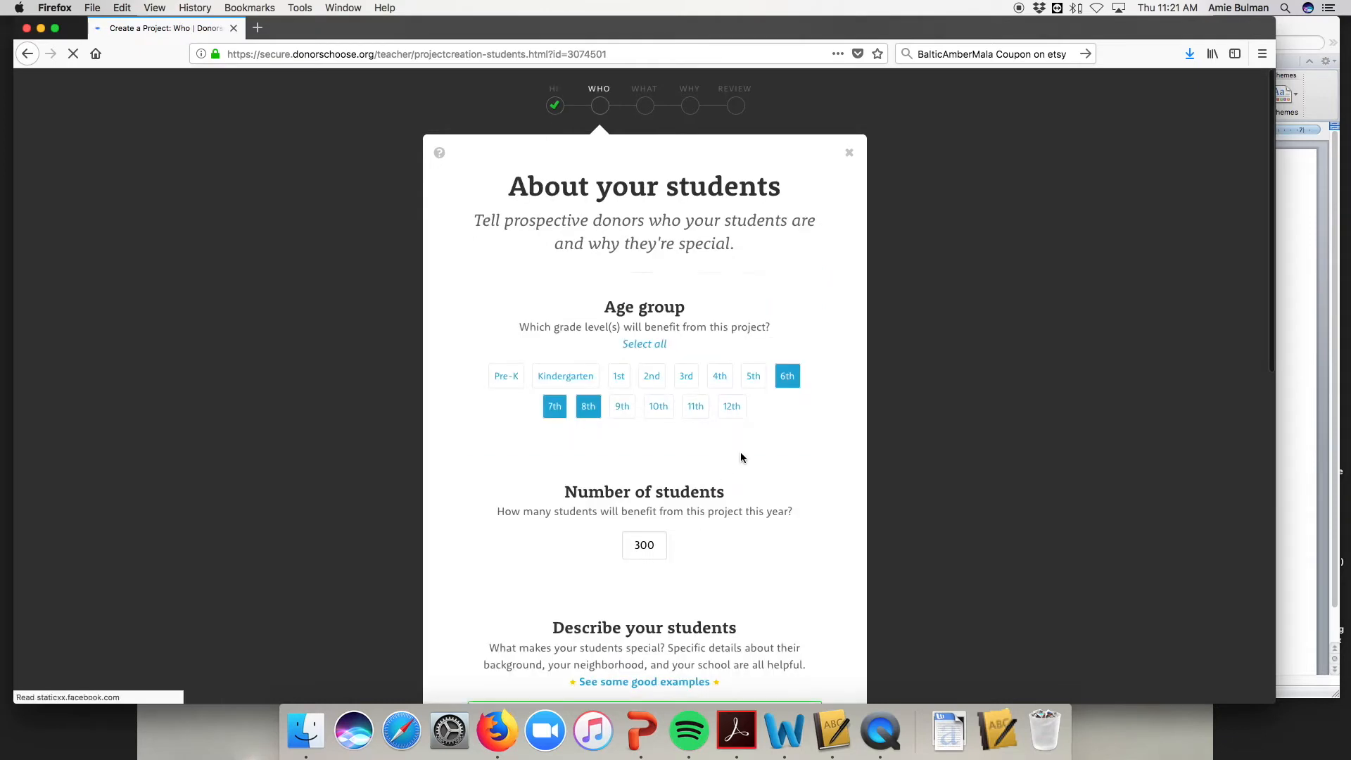
Review the prefilled grade levels, student count, class description and classroom photo, and save them unchanged
scroll(743, 459, "down", 1)
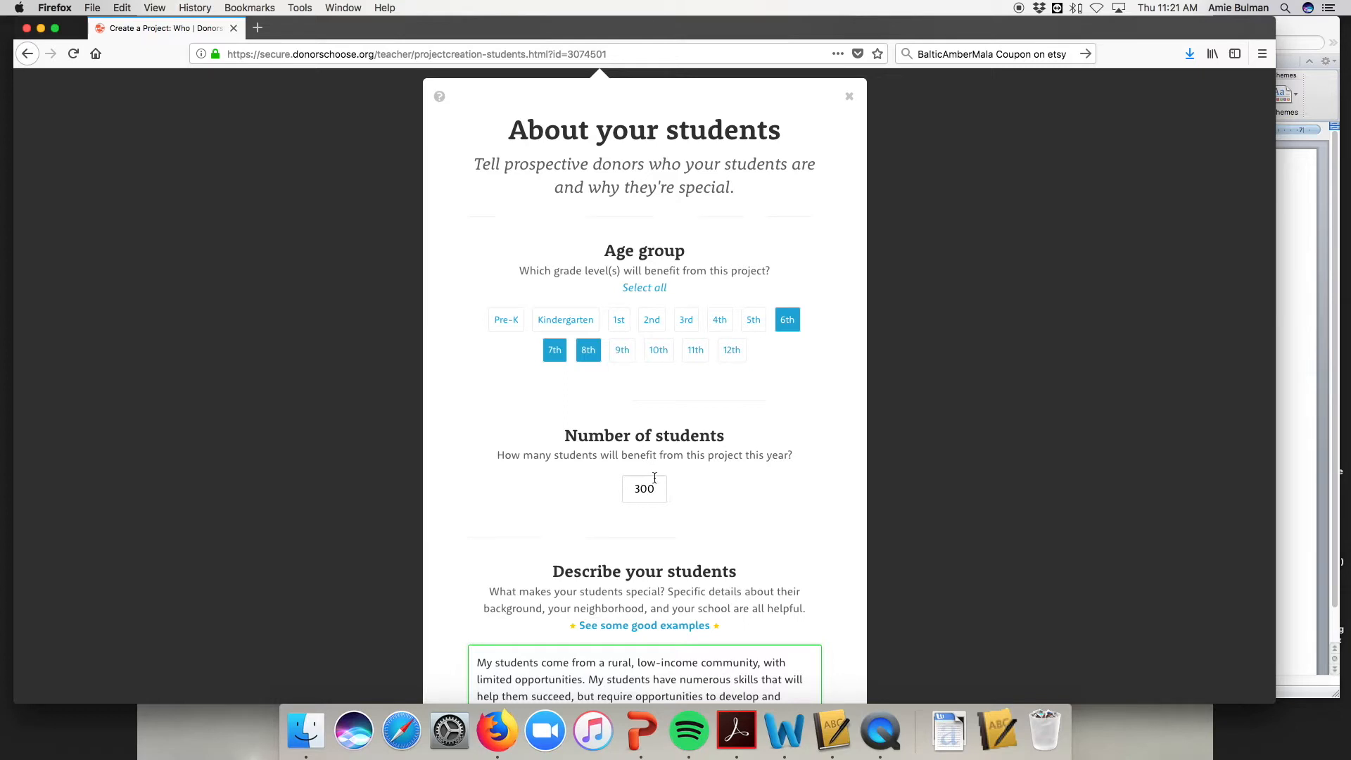
scroll(651, 475, "down", 5)
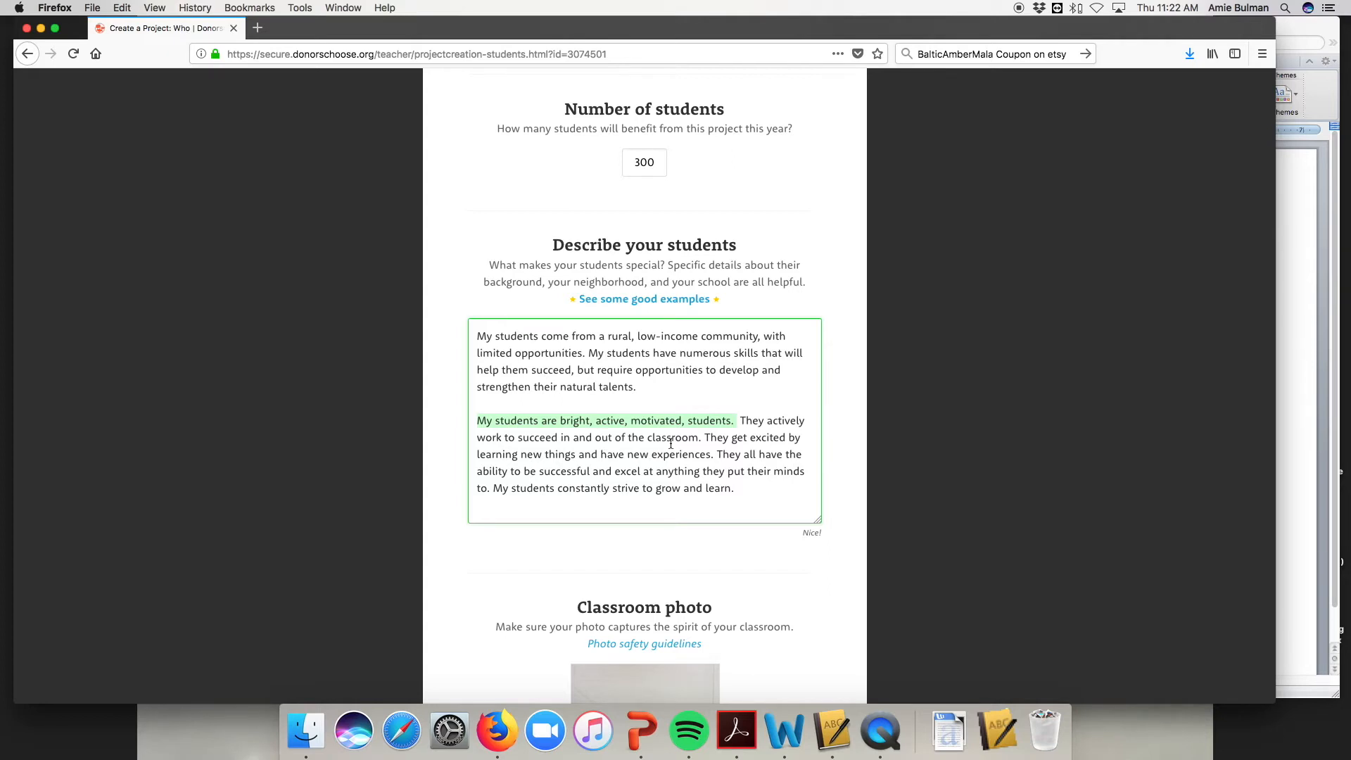
scroll(670, 444, "down", 5)
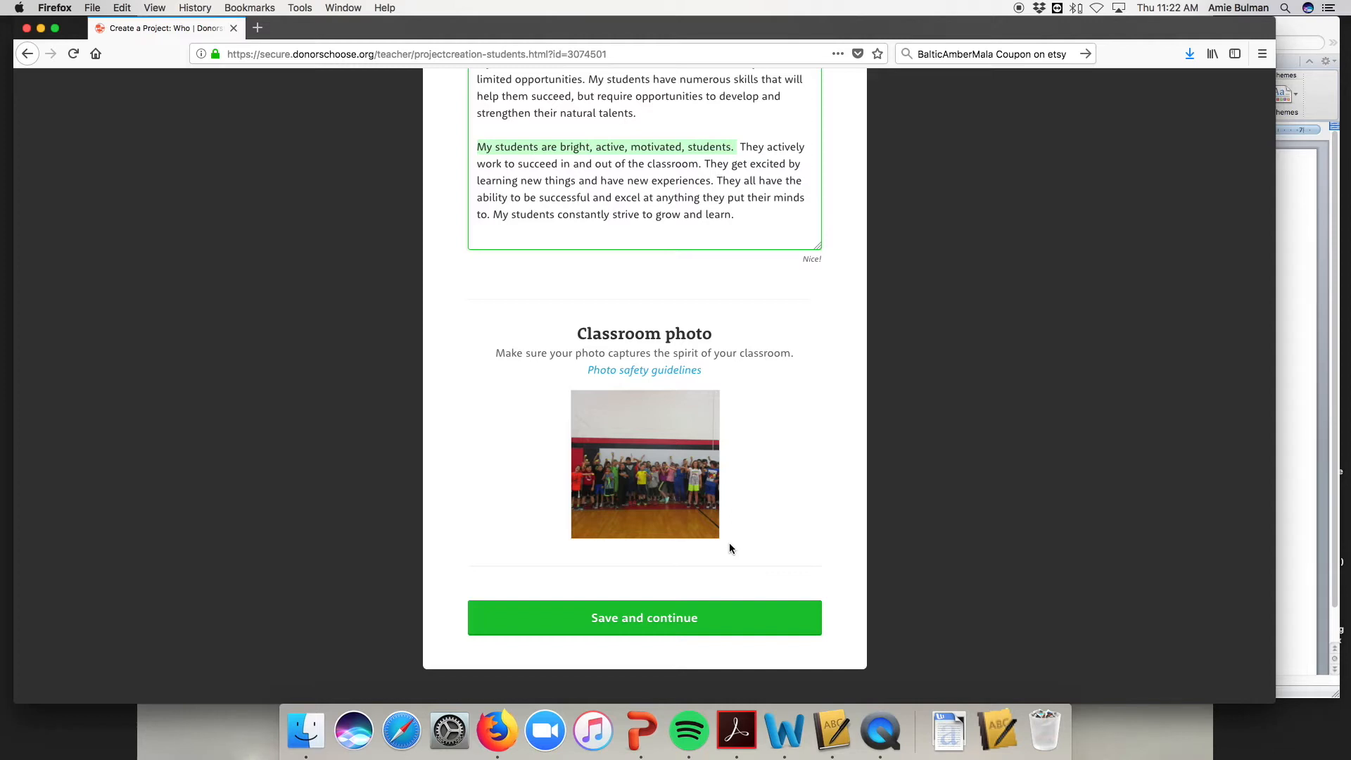
left_click(703, 618)
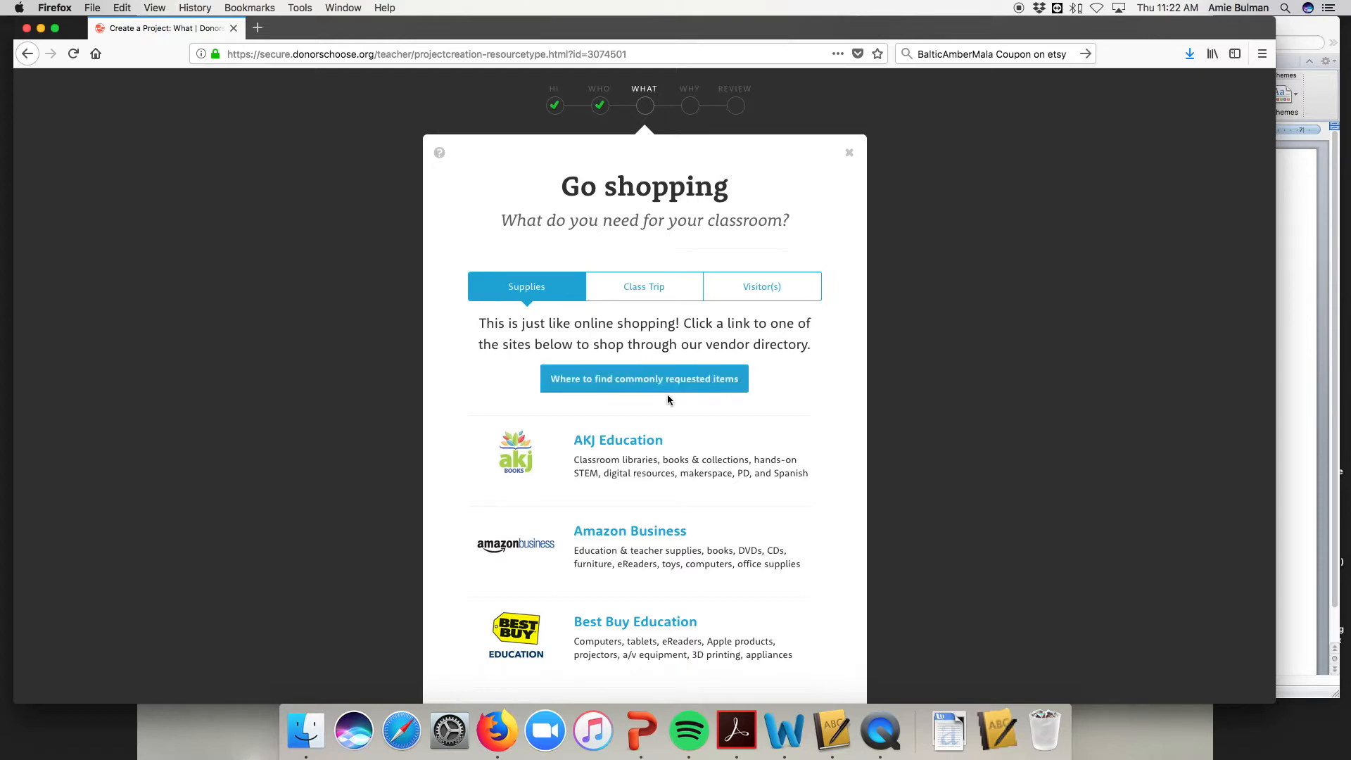
Look through the supplies vendors, choose Amazon Business and start shopping on Amazon for the project
scroll(647, 395, "down", 5)
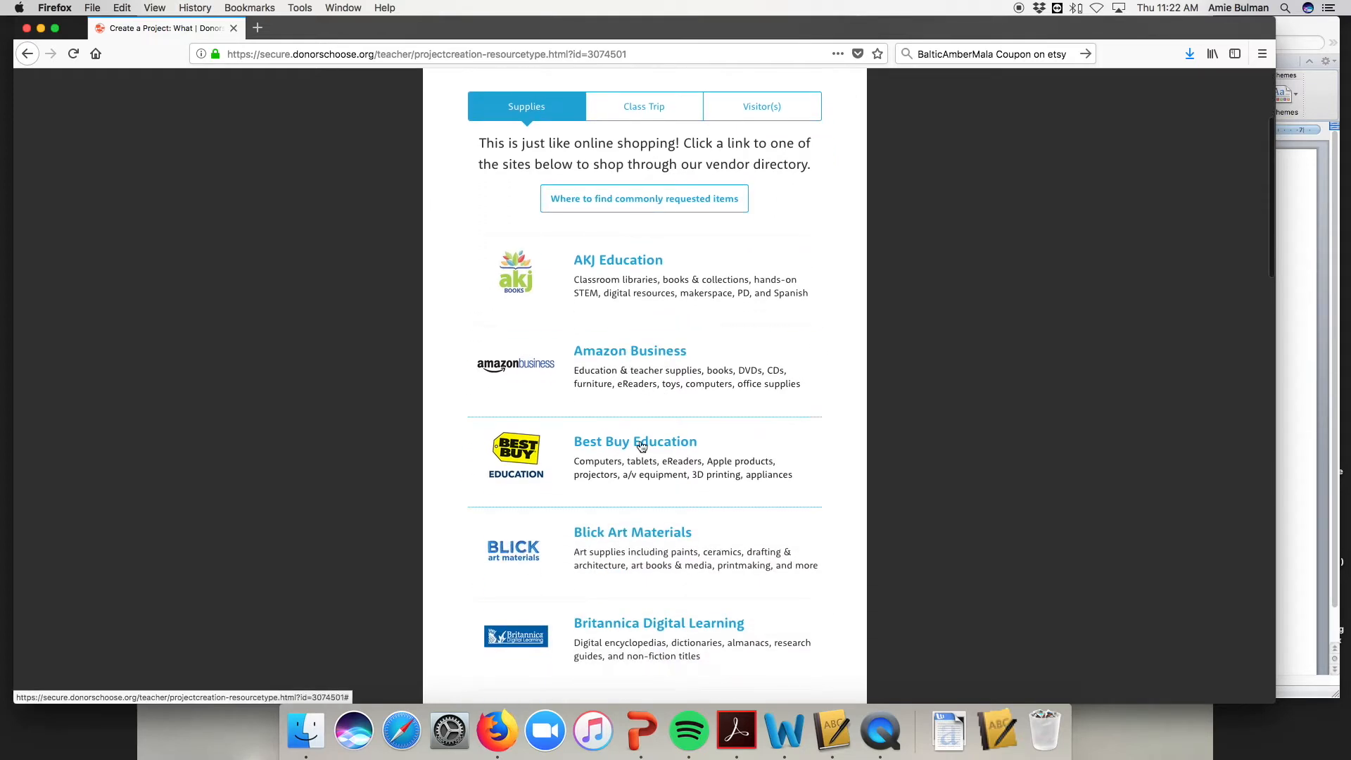
scroll(636, 443, "down", 5)
scroll(536, 485, "down", 8)
scroll(536, 438, "down", 19)
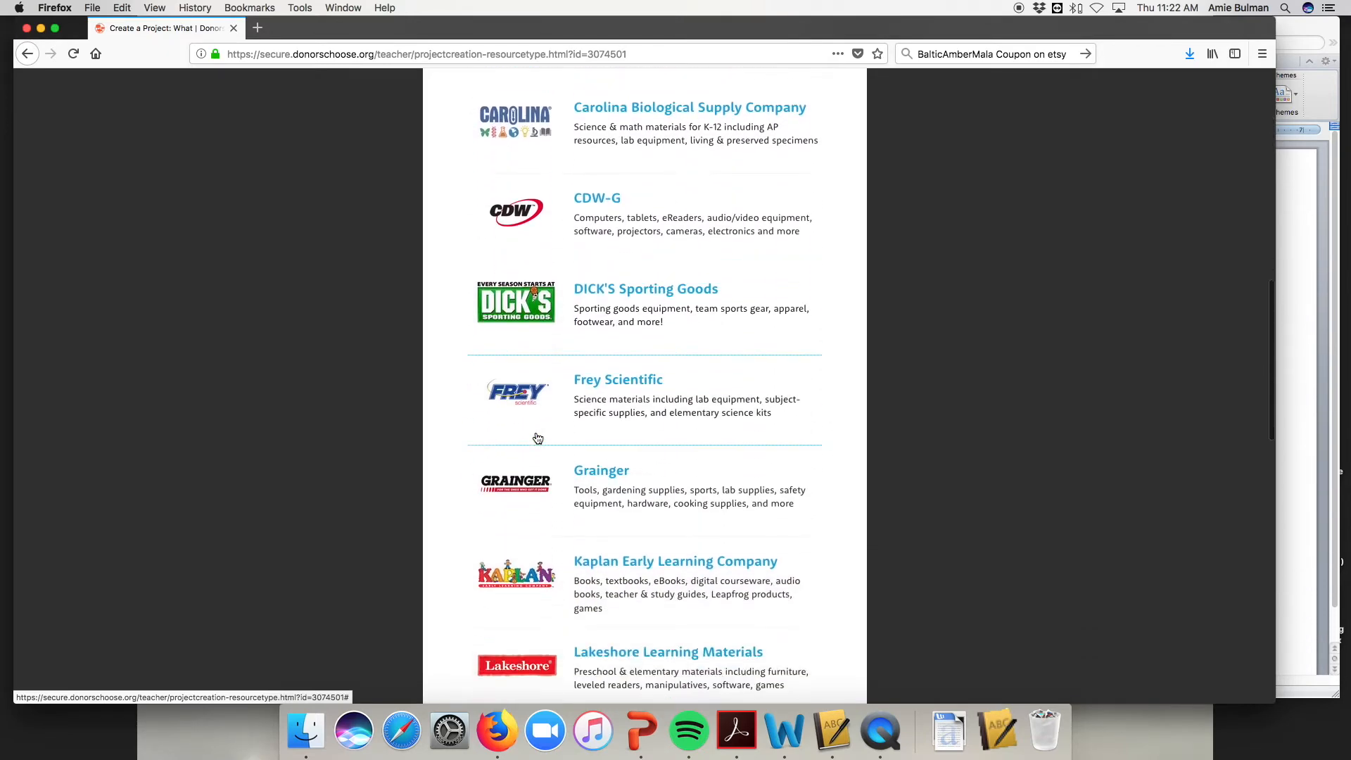
scroll(551, 479, "down", 1)
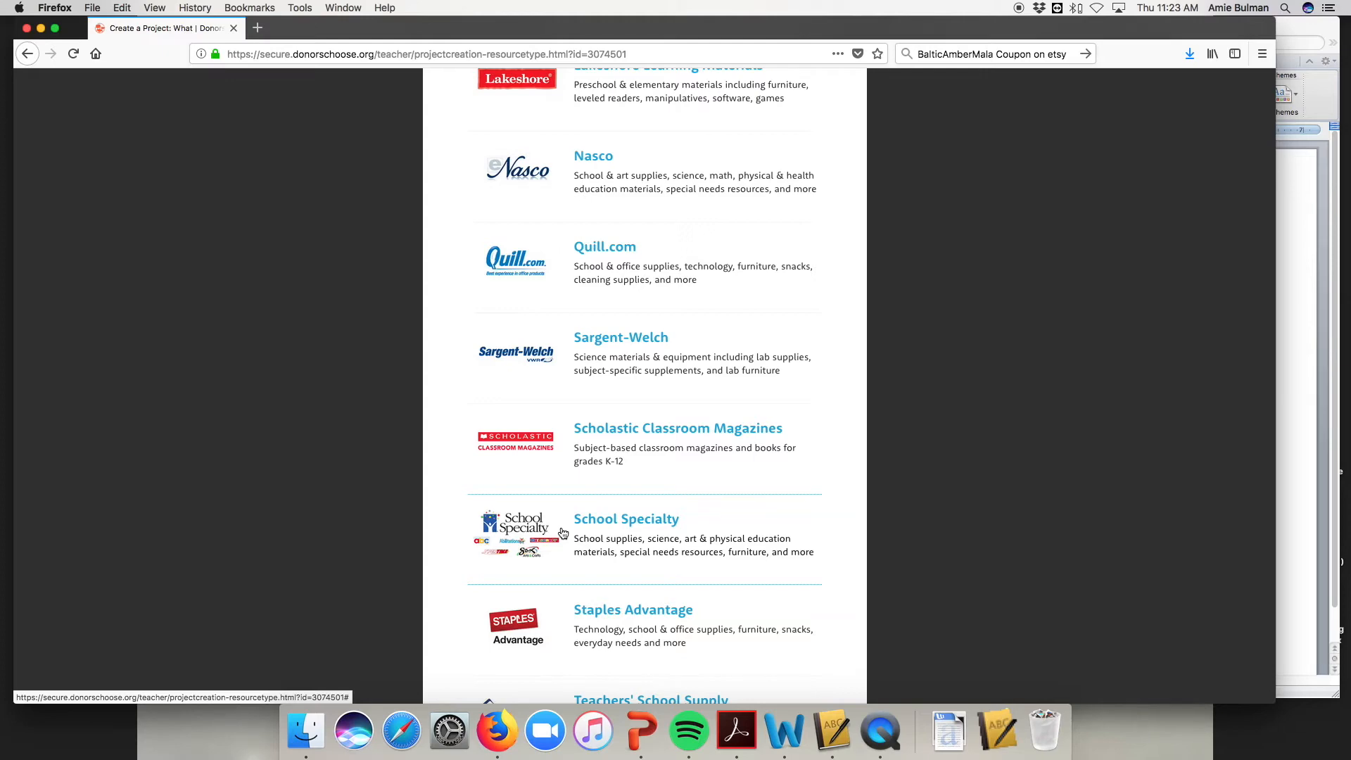
scroll(563, 533, "up", 20)
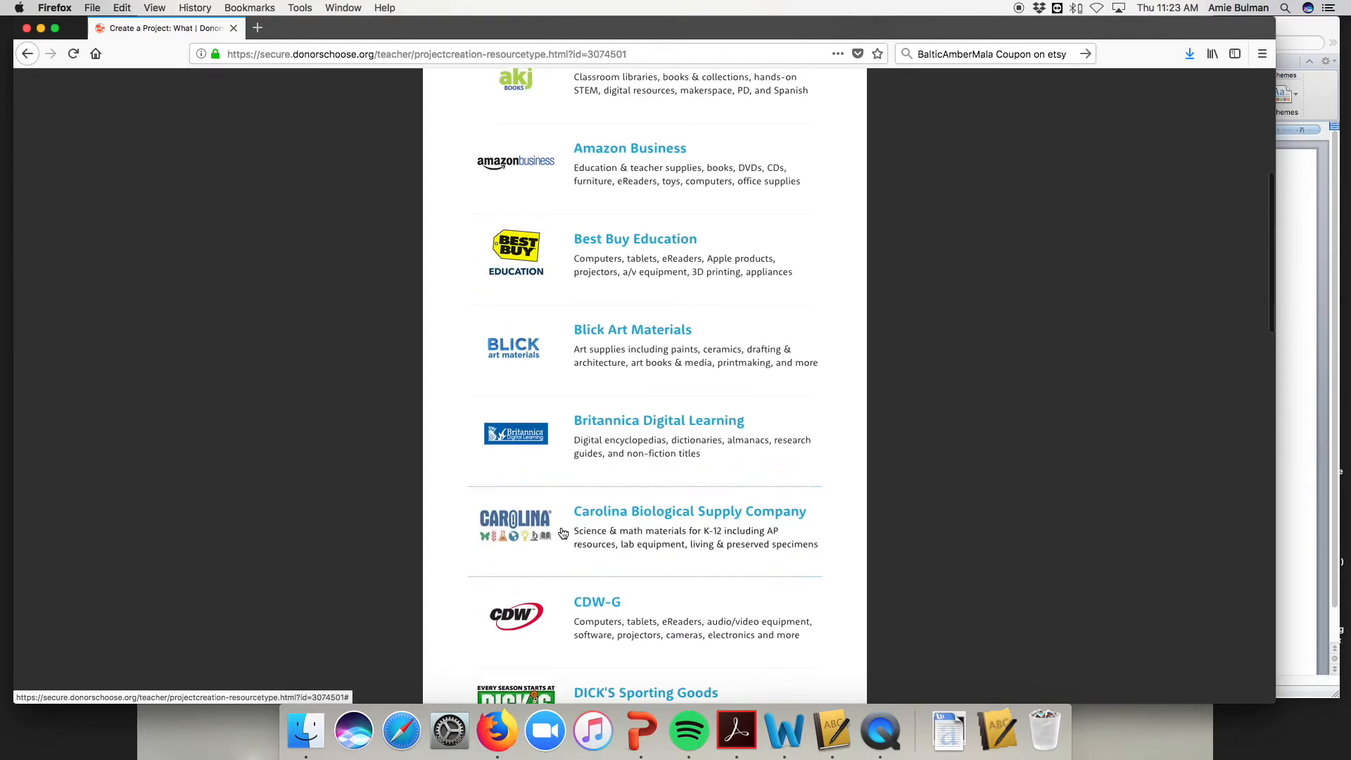
scroll(563, 533, "up", 10)
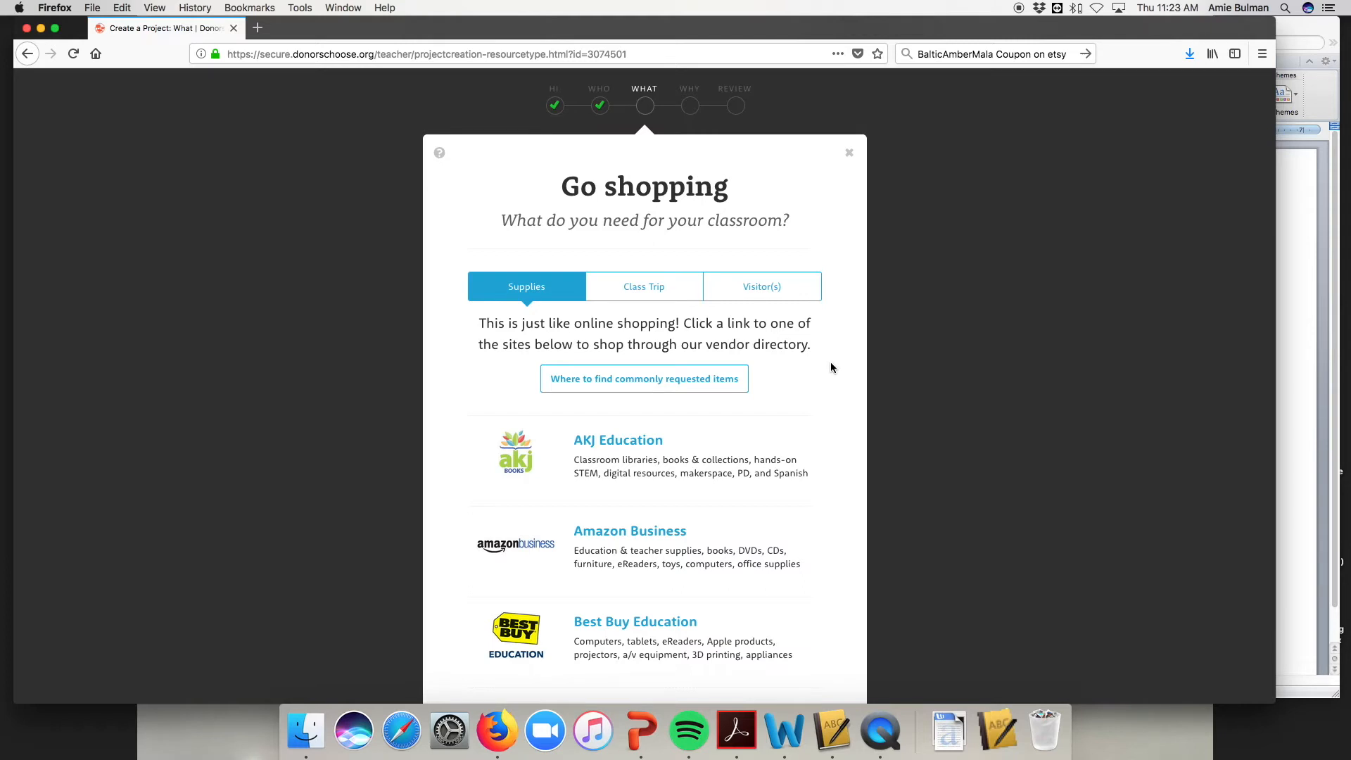
left_click(674, 533)
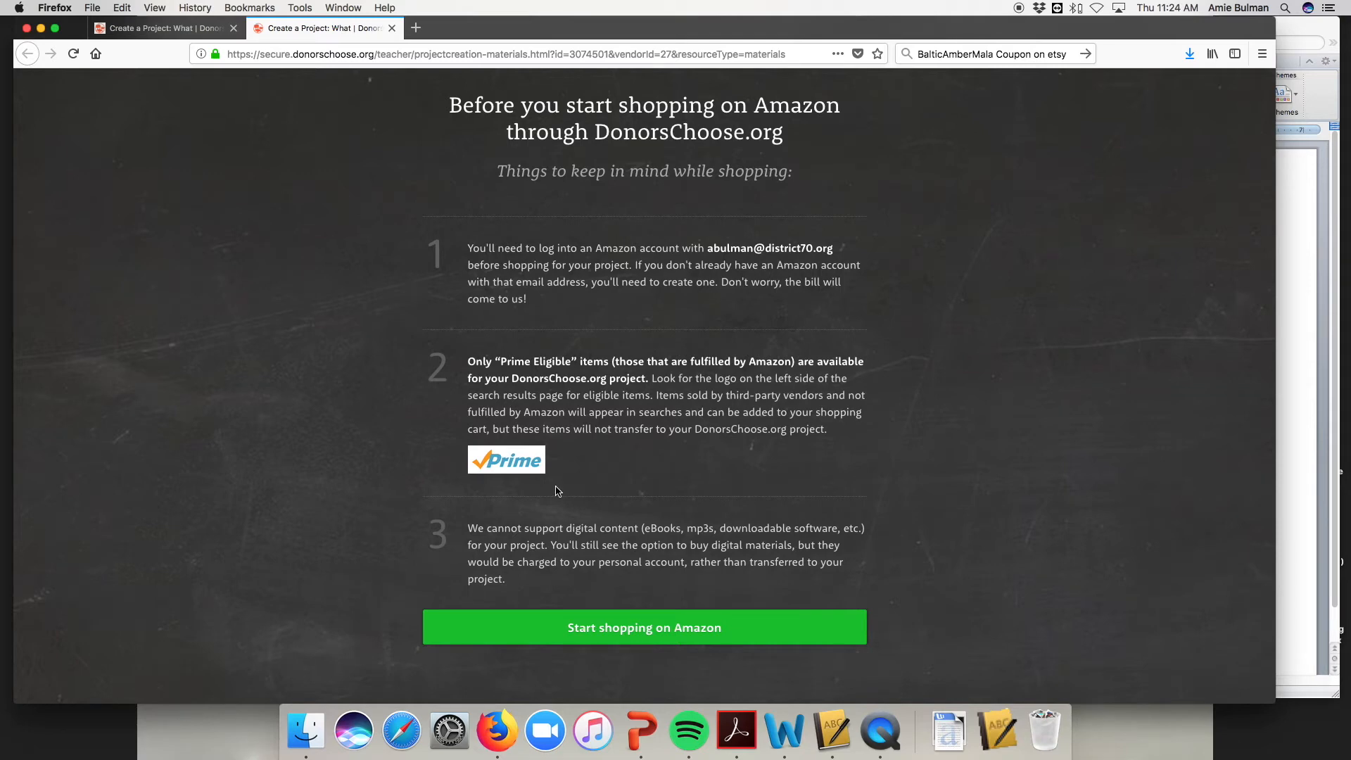
left_click(571, 639)
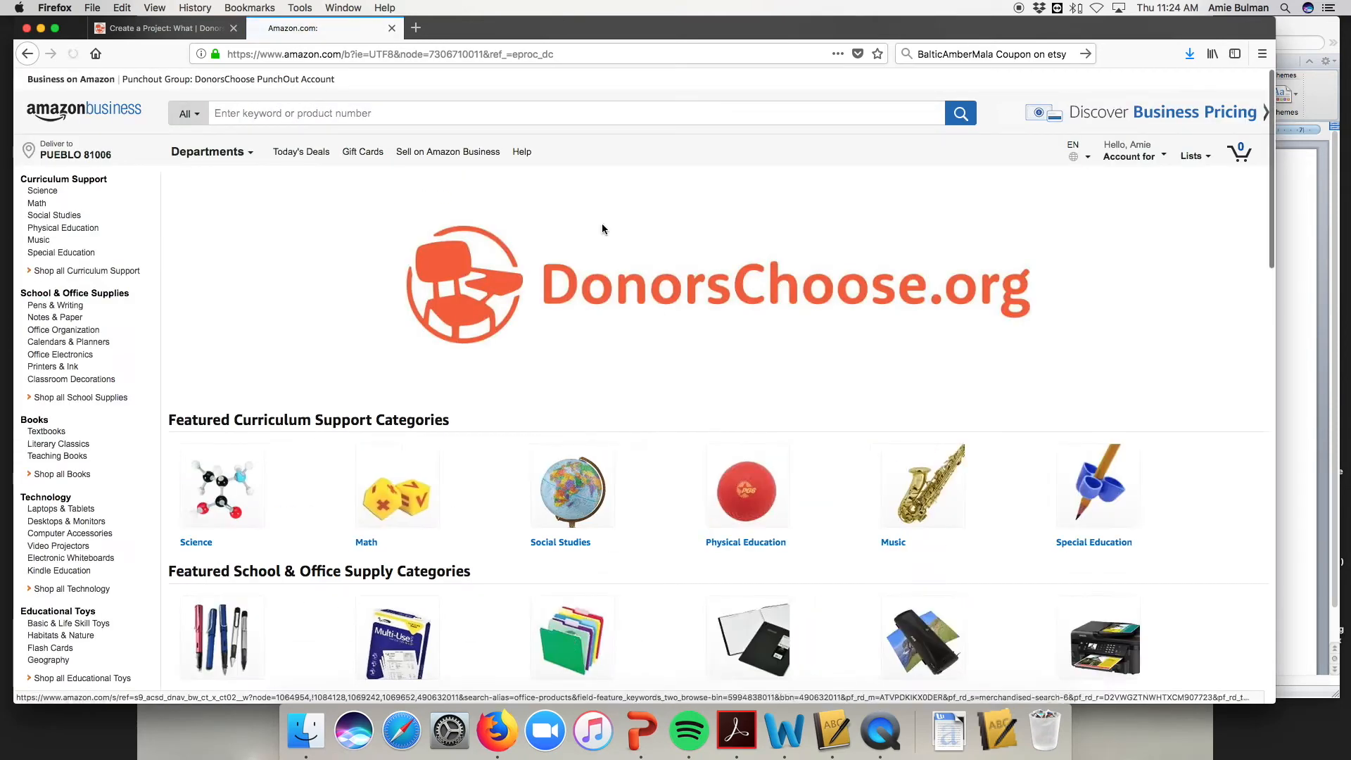
Search for disinfecting wipes and add the Lysol Lemon & Lime Blossom 660ct (6X110ct) pack to the cart
left_click(489, 111)
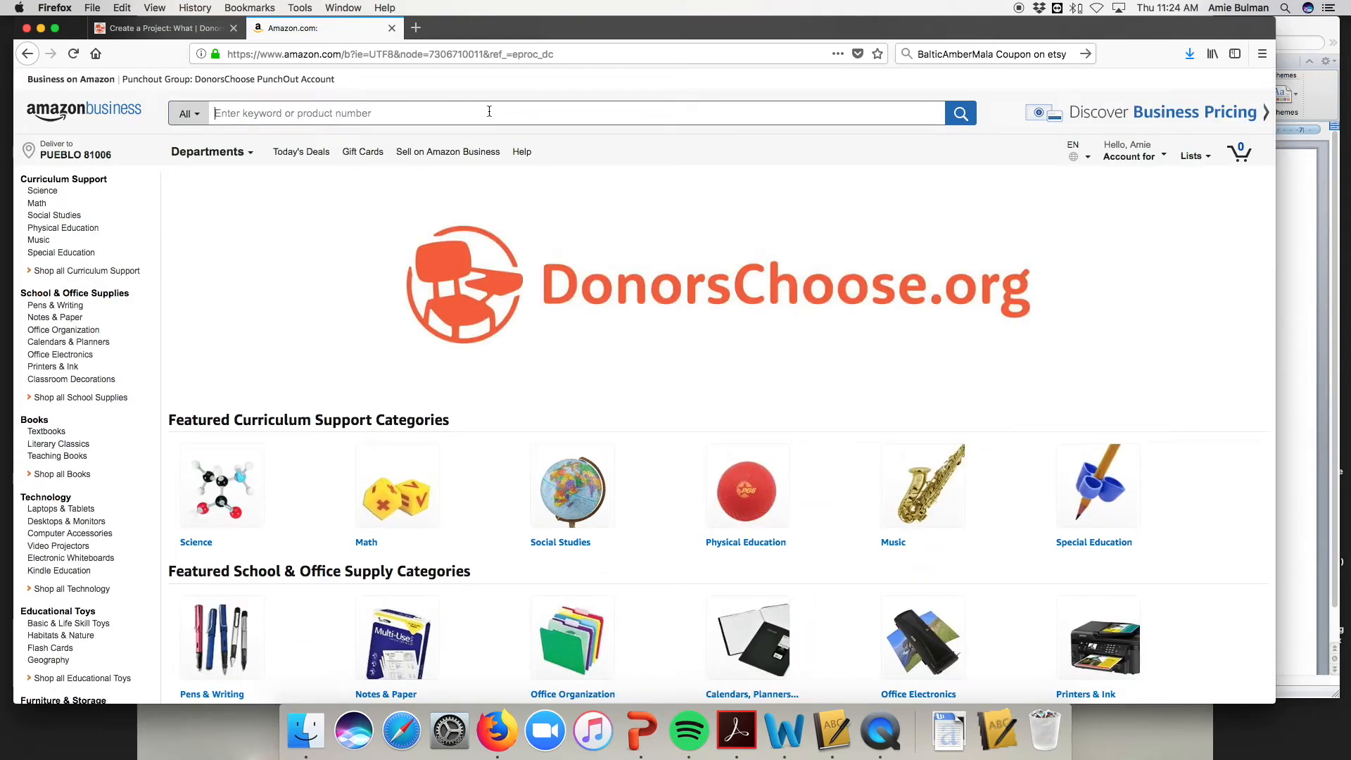
type("disinfec")
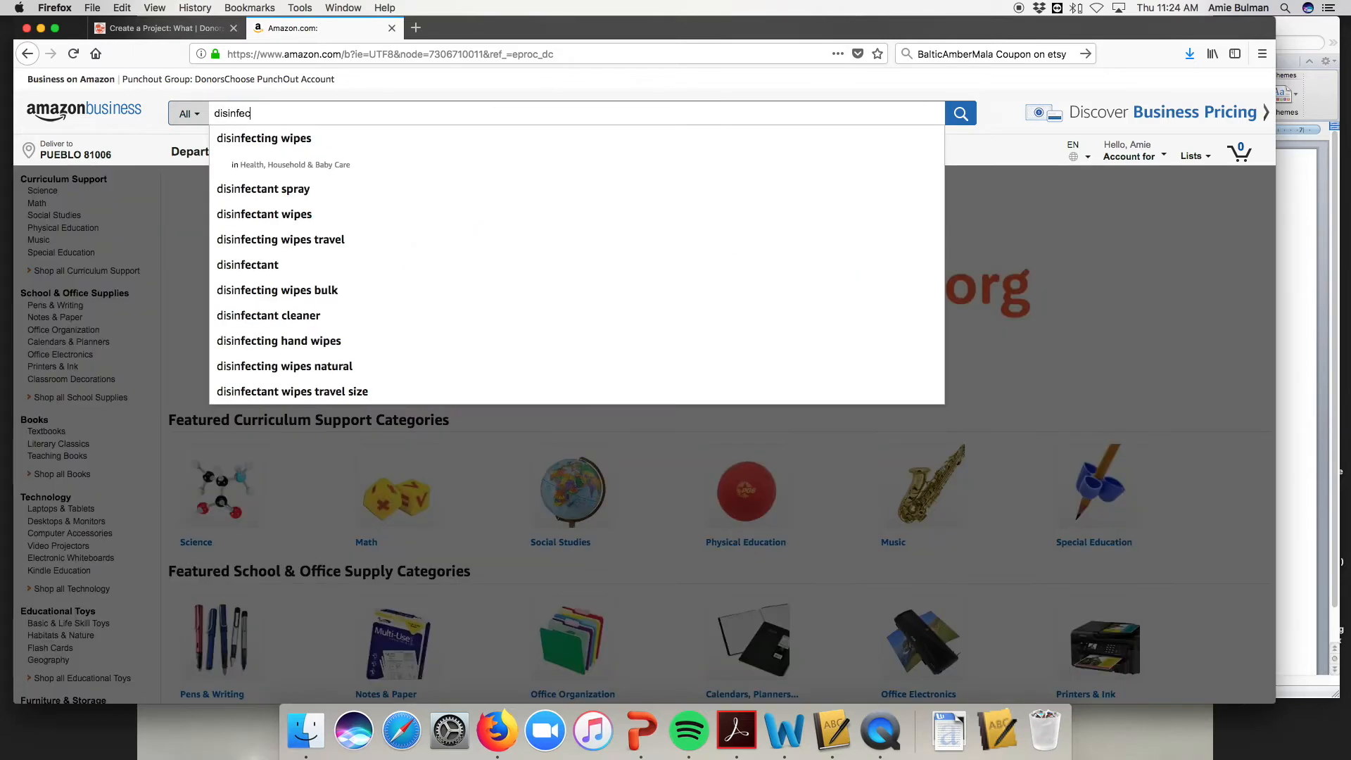
left_click(309, 141)
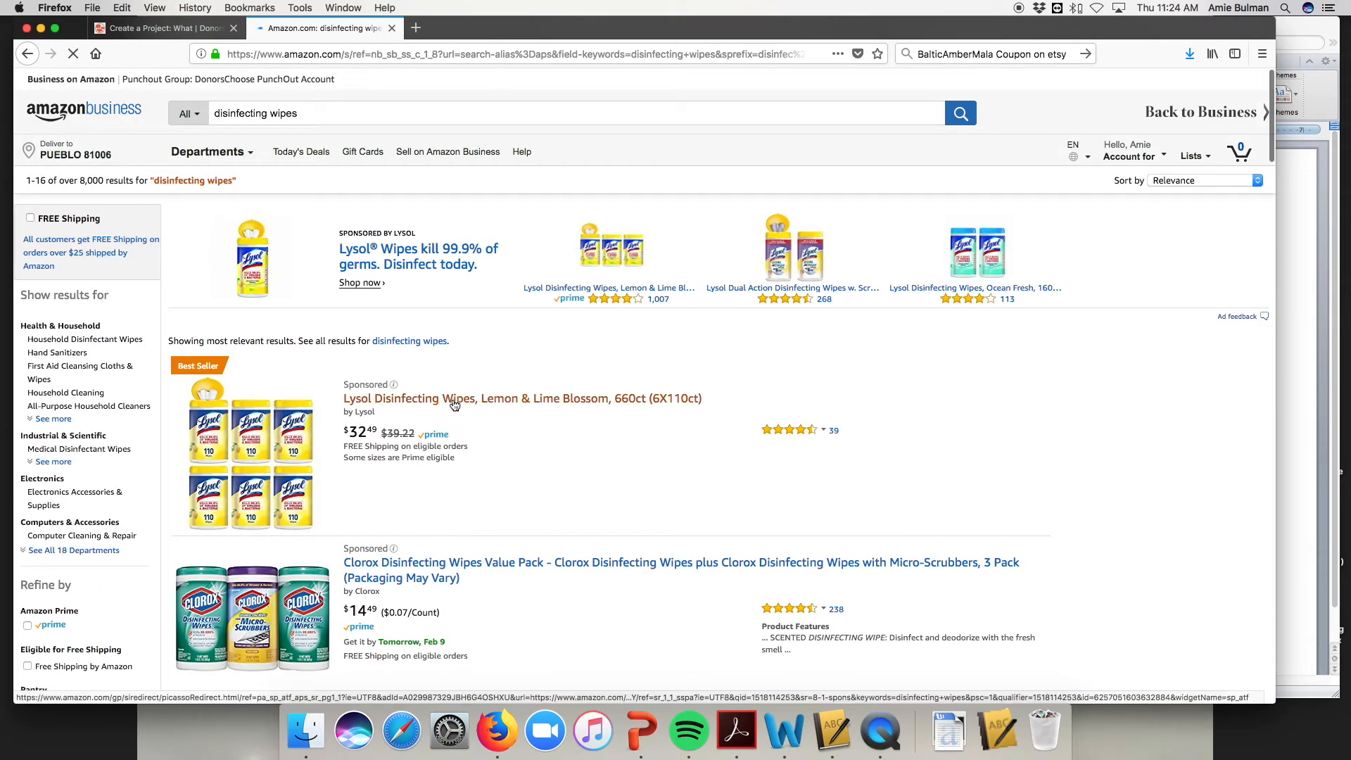
left_click(454, 405)
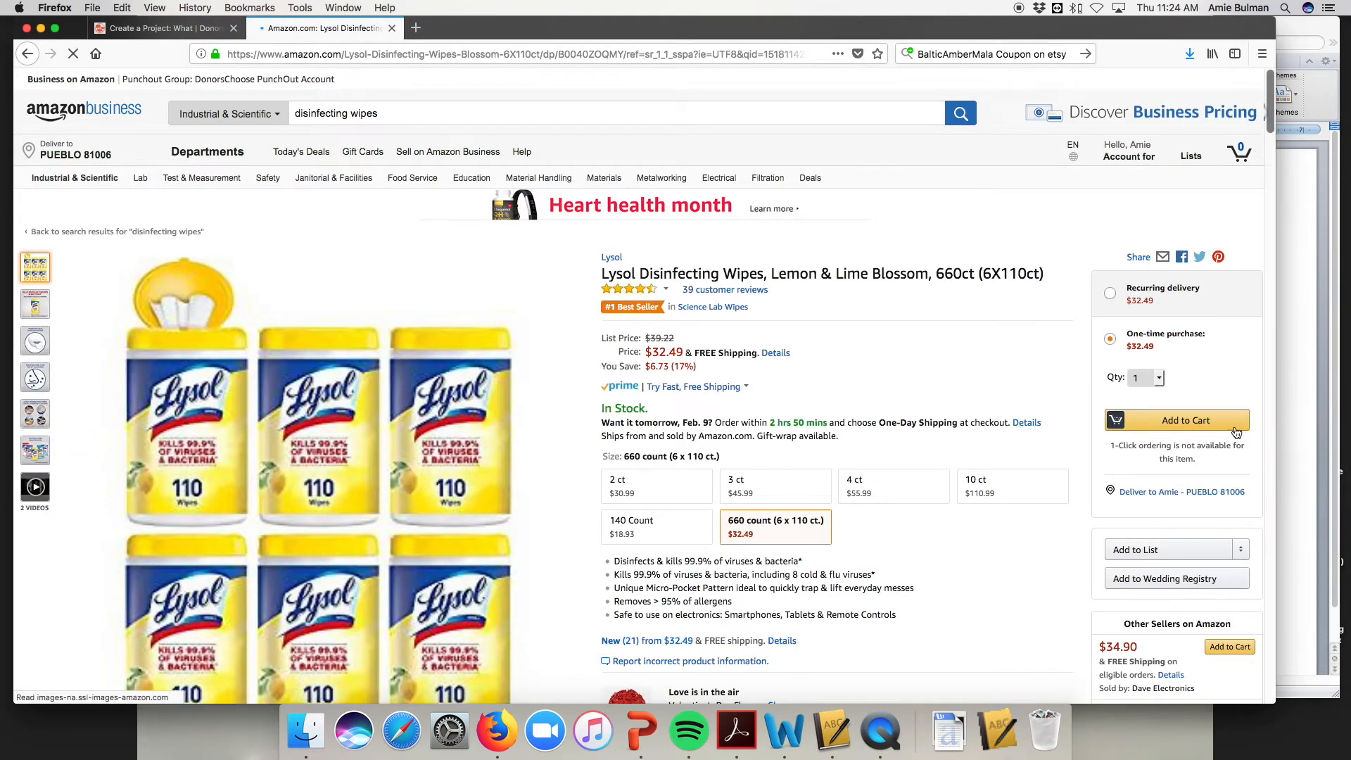
left_click(1228, 422)
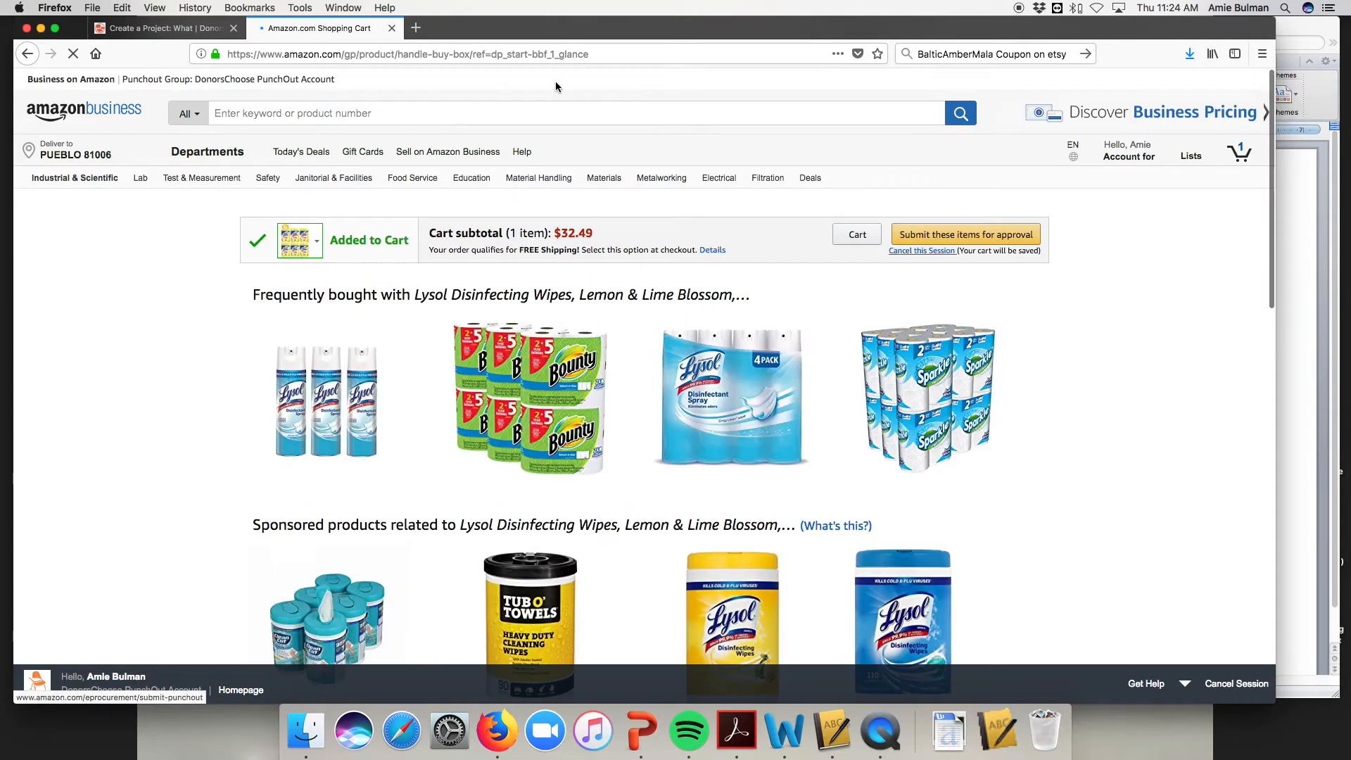
Search for hand sanitizer and add the PURELL Advanced Instant Hand Sanitizer 2L pump bottle to the cart
left_click(556, 112)
type("ha")
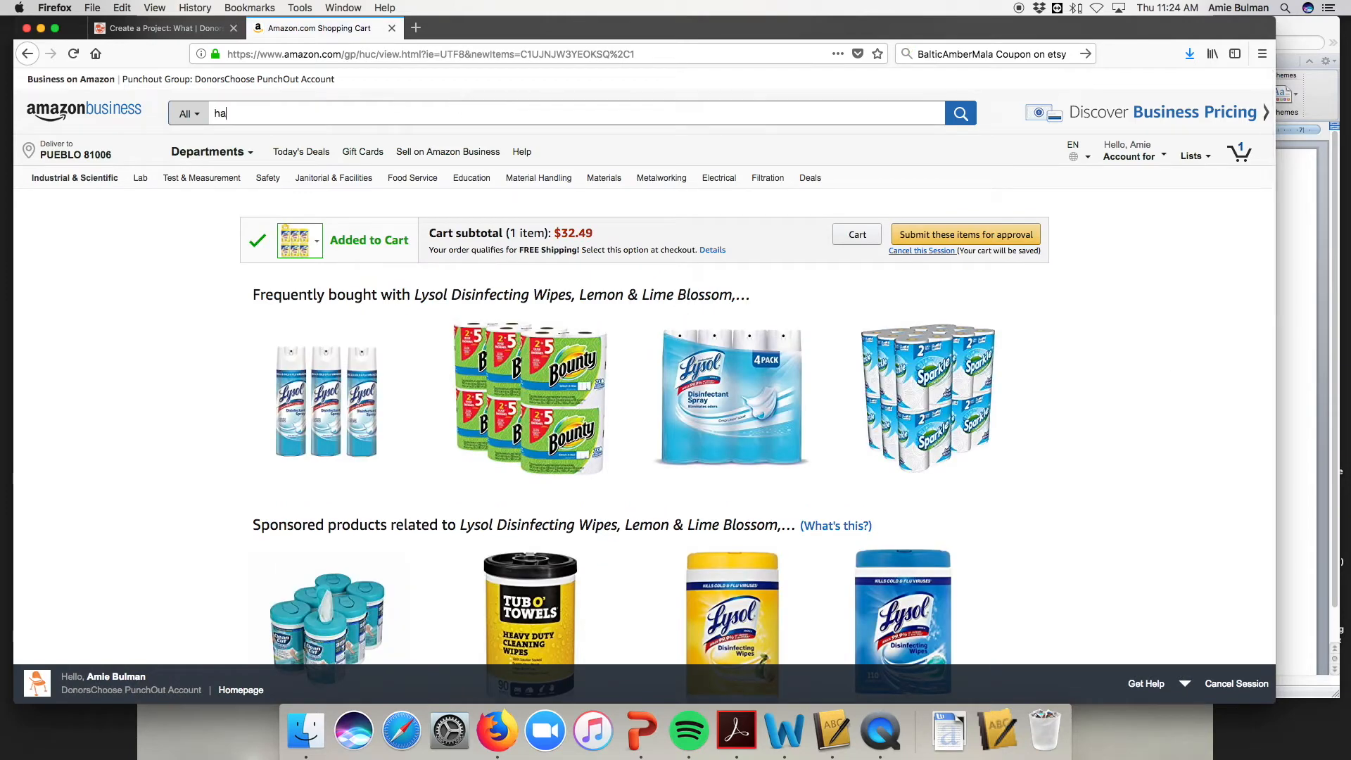
type("nd sanitizer")
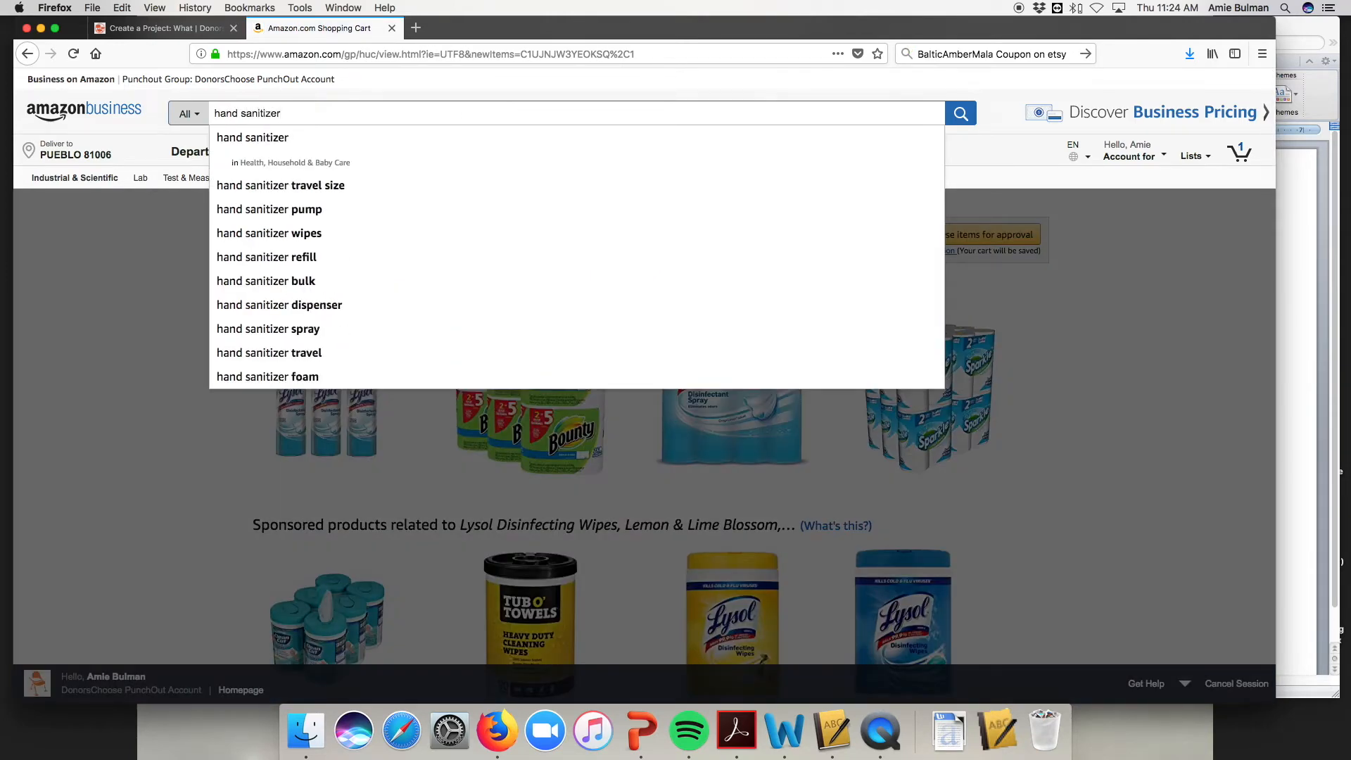
key("Return")
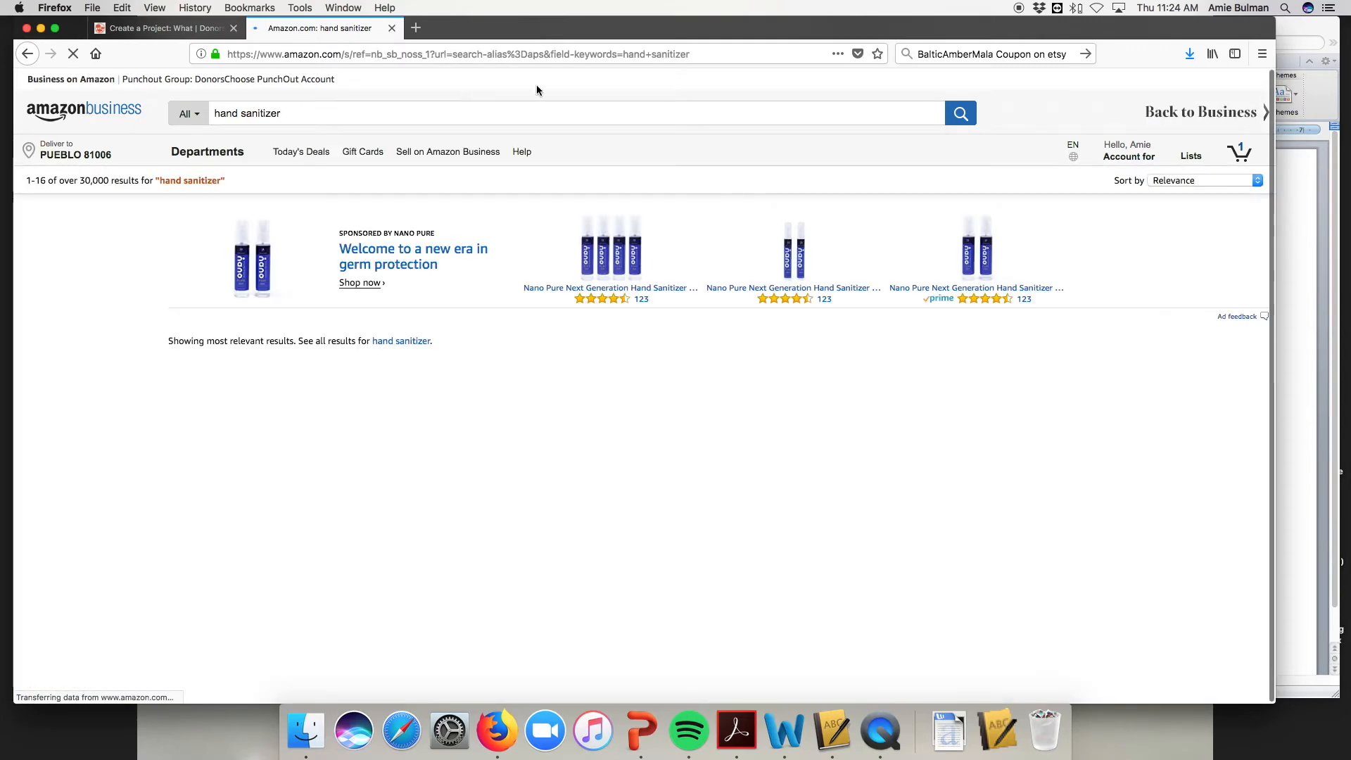
left_click(409, 402)
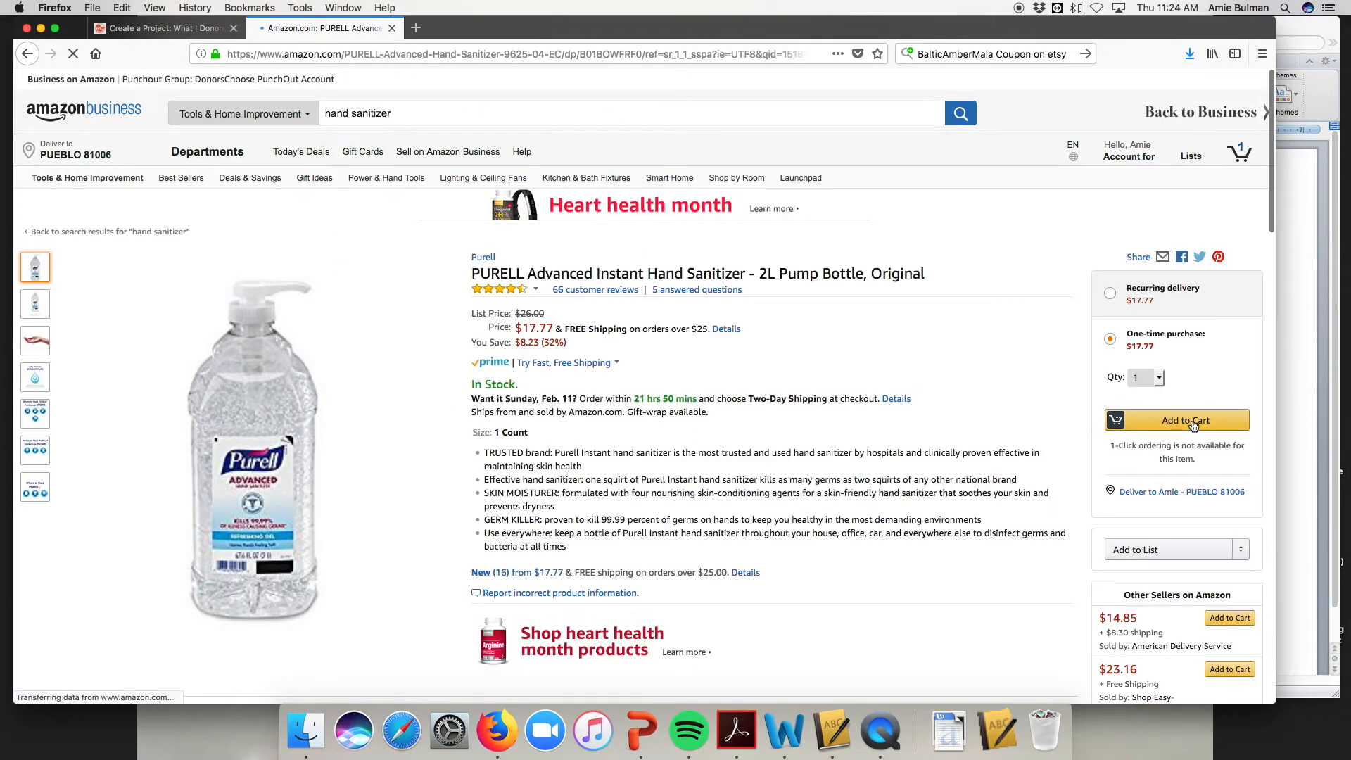
left_click(1195, 425)
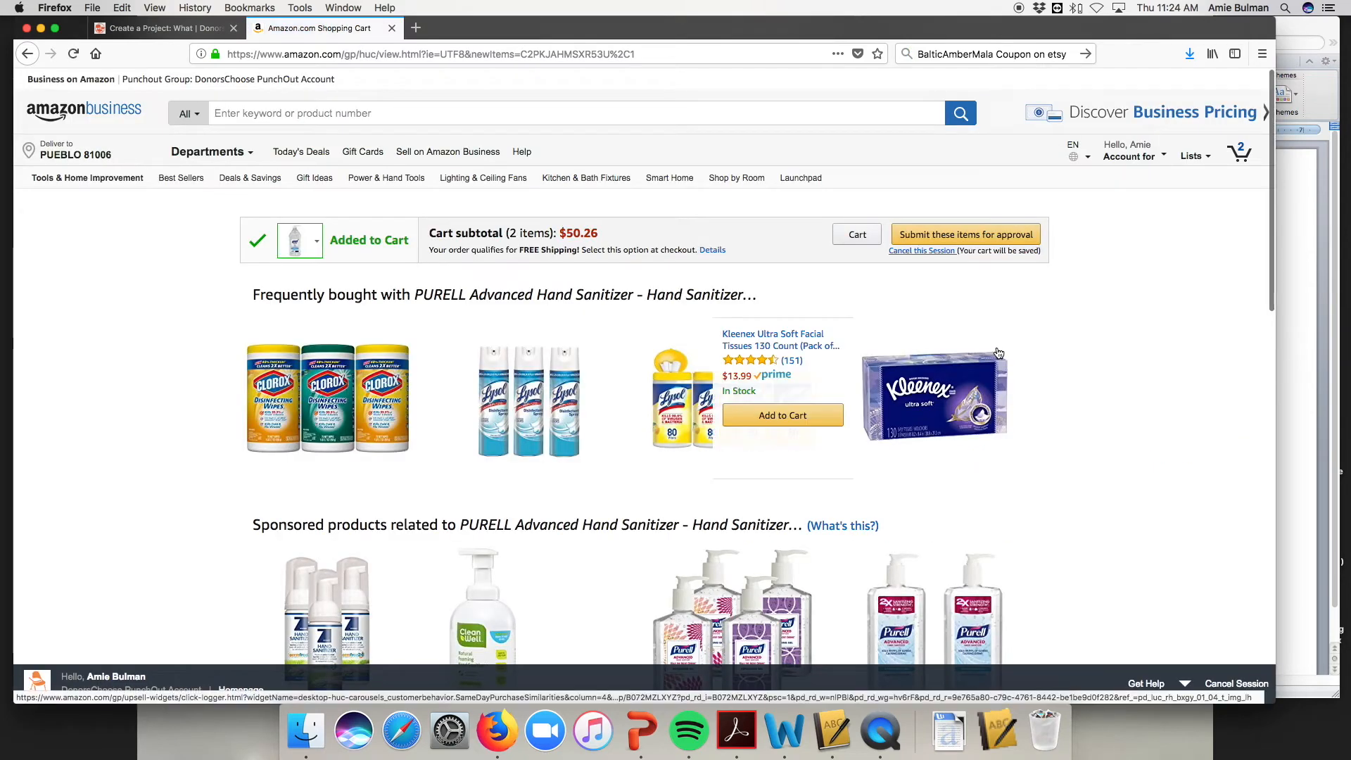
Search for facial tissue and add the Quilted Northern 3-PLY Ultra Facial Tissue (16 Cube Boxes) to the cart
left_click(504, 119)
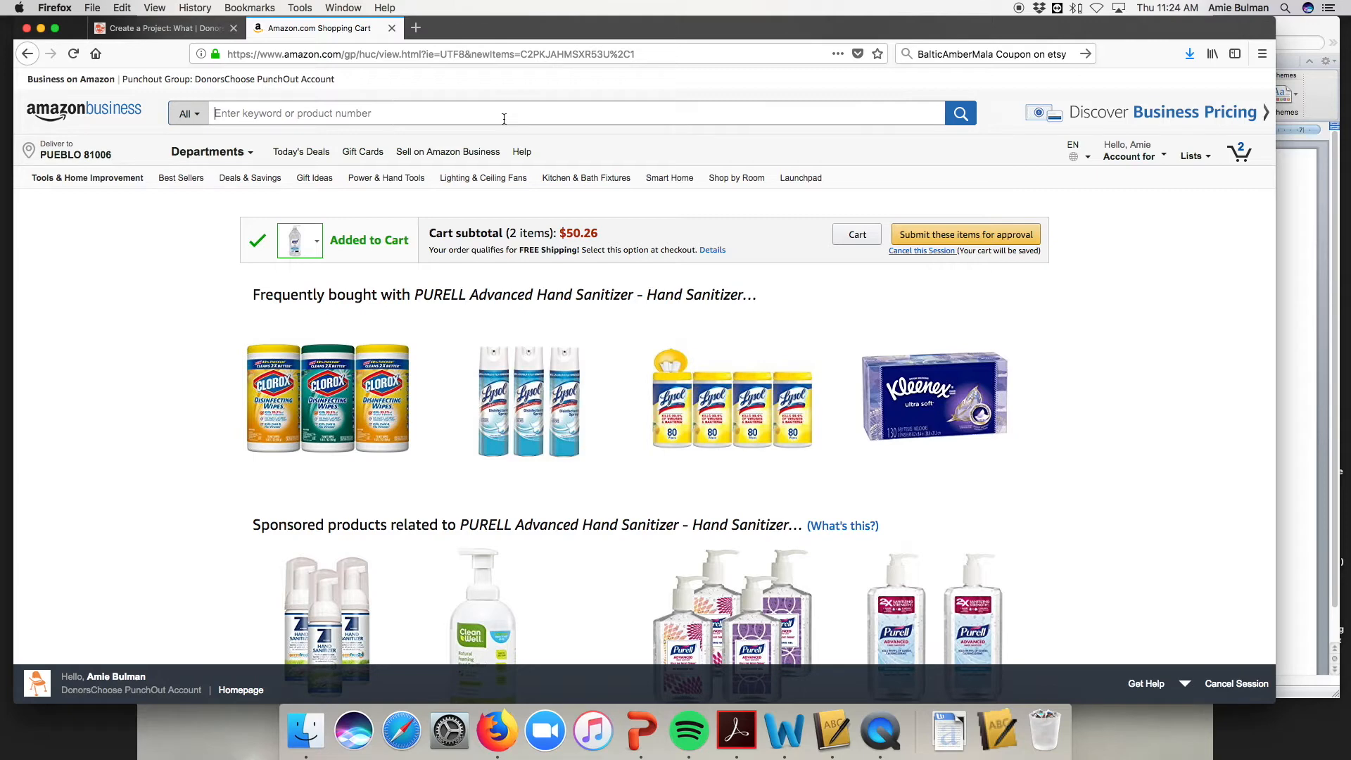
type("facial tiss")
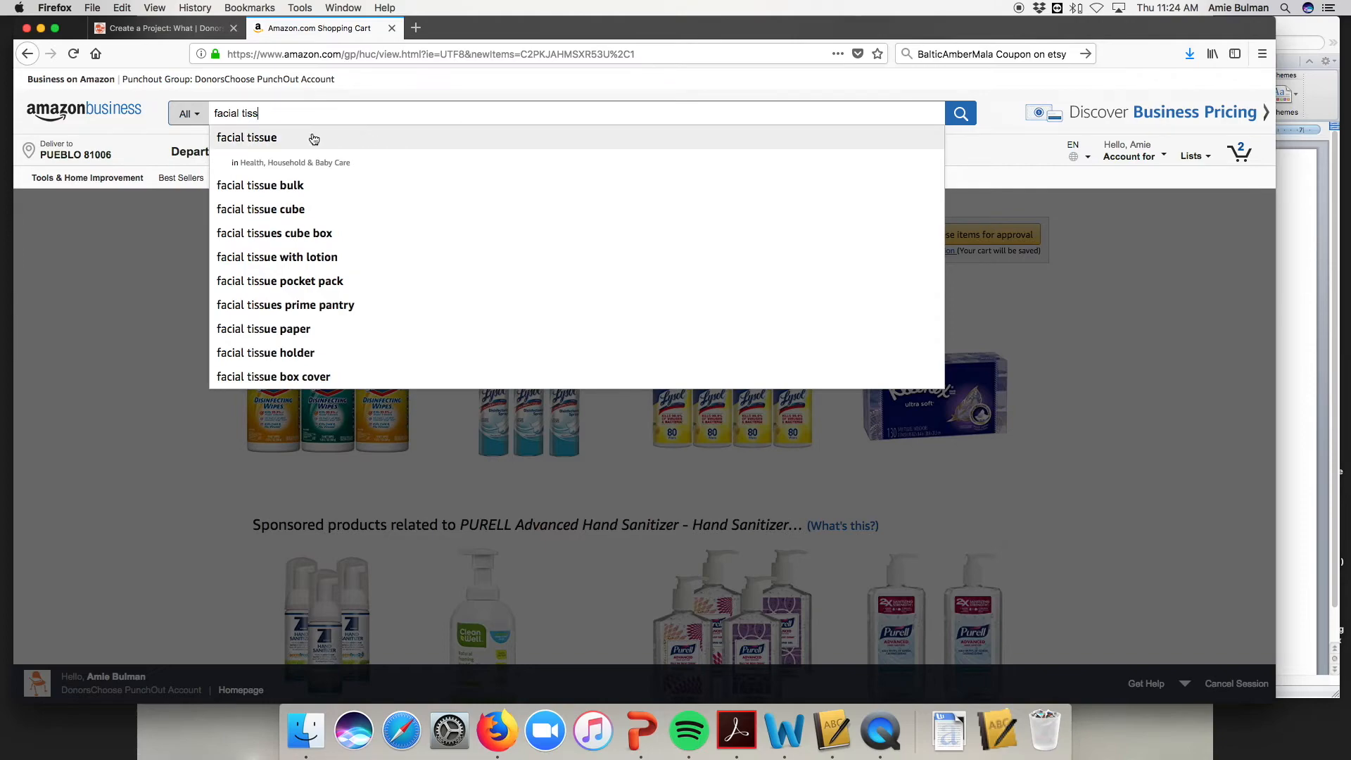
left_click(314, 139)
scroll(449, 500, "down", 1)
scroll(450, 501, "down", 2)
scroll(450, 501, "down", 6)
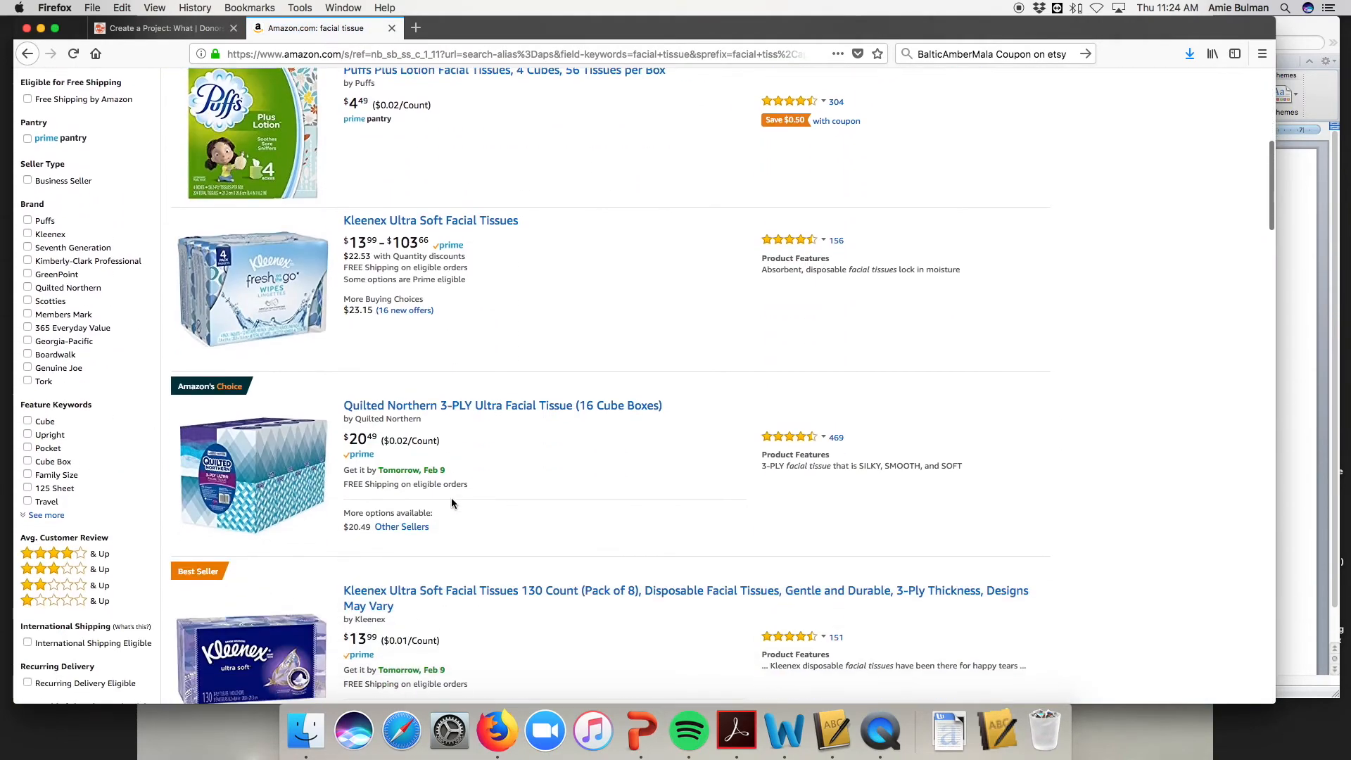
left_click(439, 407)
left_click(1082, 543)
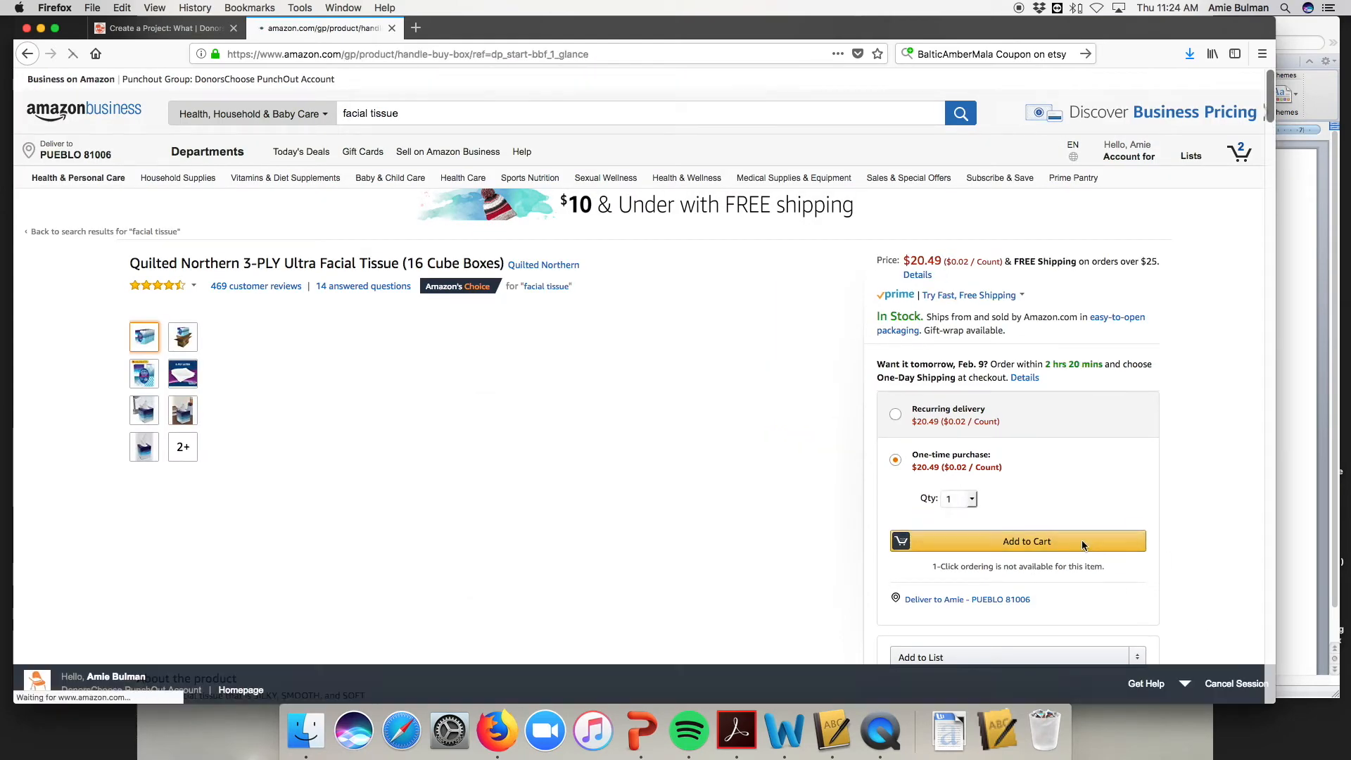
Search for baby wipes and add the Seventh Generation Thick & Strong Free and Clear refill, Pack of 6, to the cart
left_click(361, 119)
type("baby wipes")
key("Return")
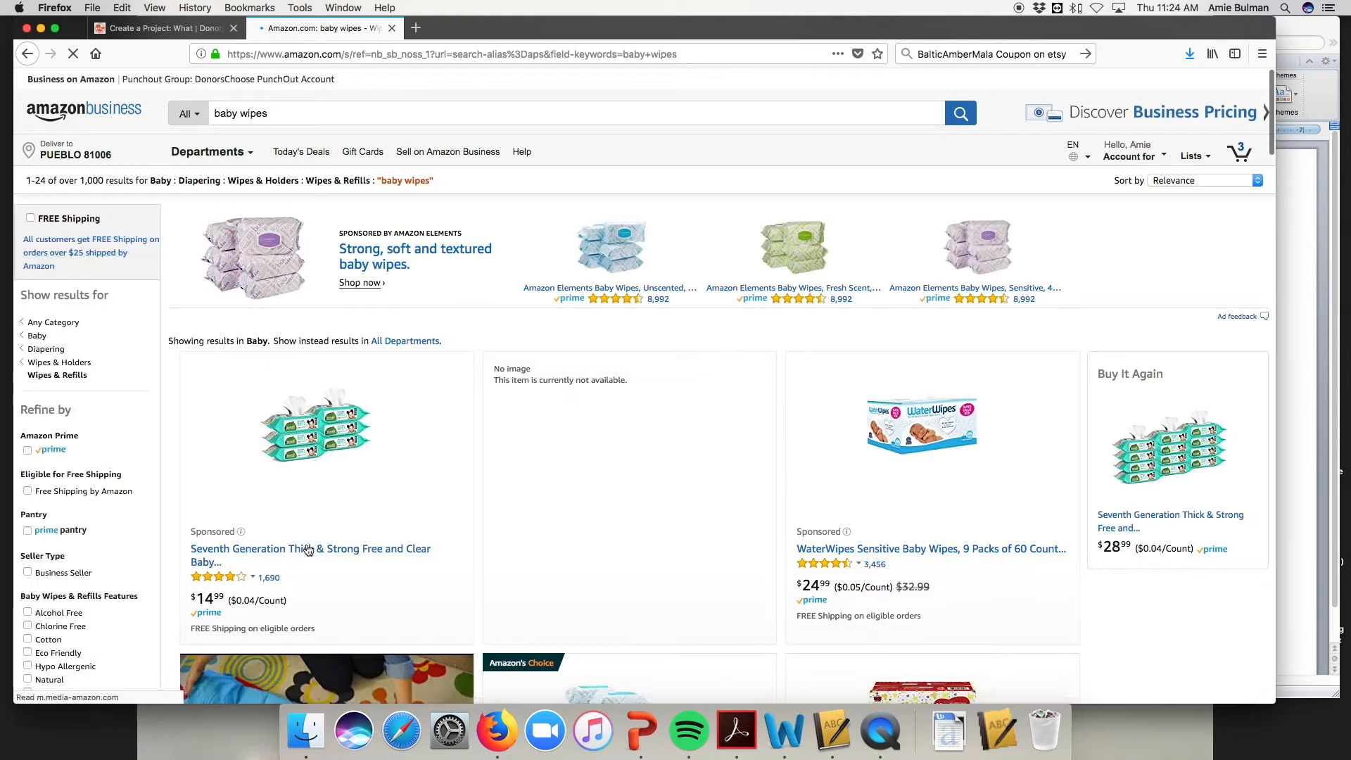
left_click(308, 550)
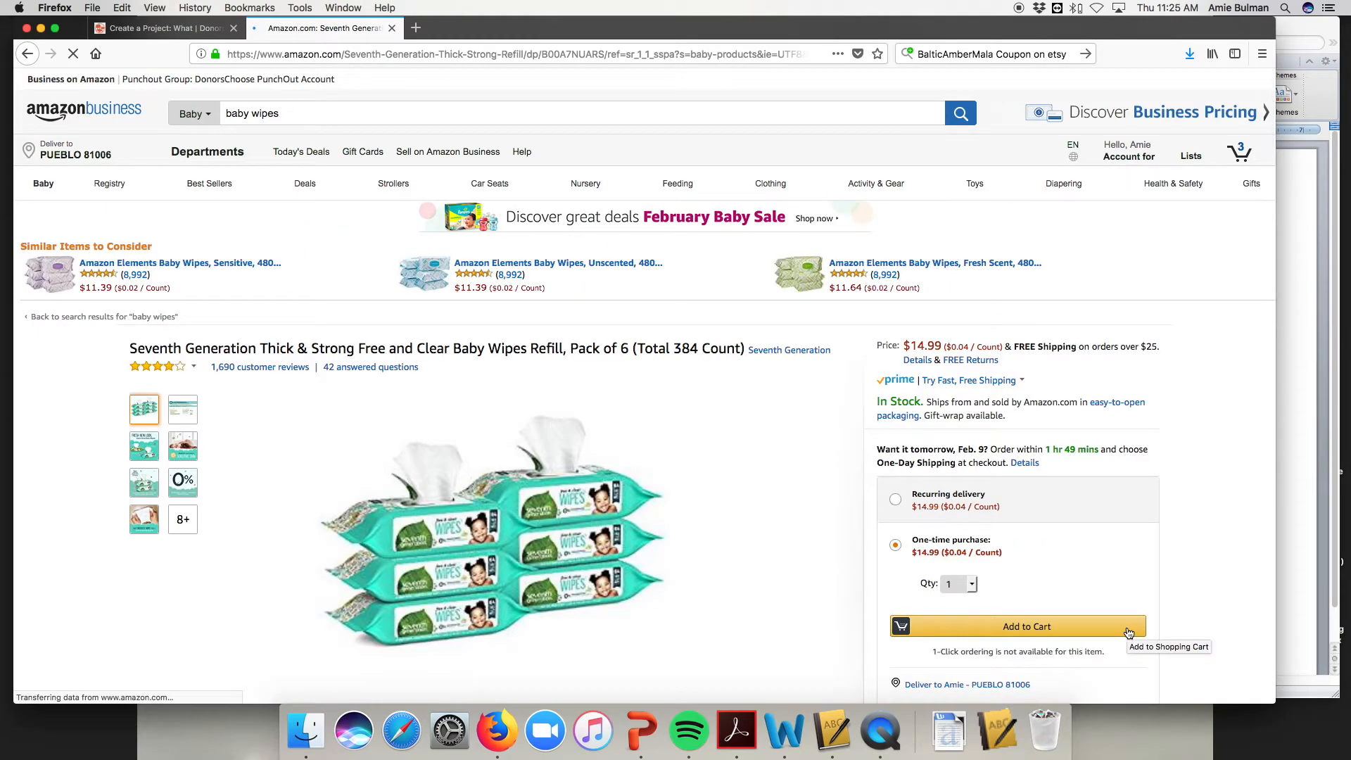
scroll(691, 481, "down", 2)
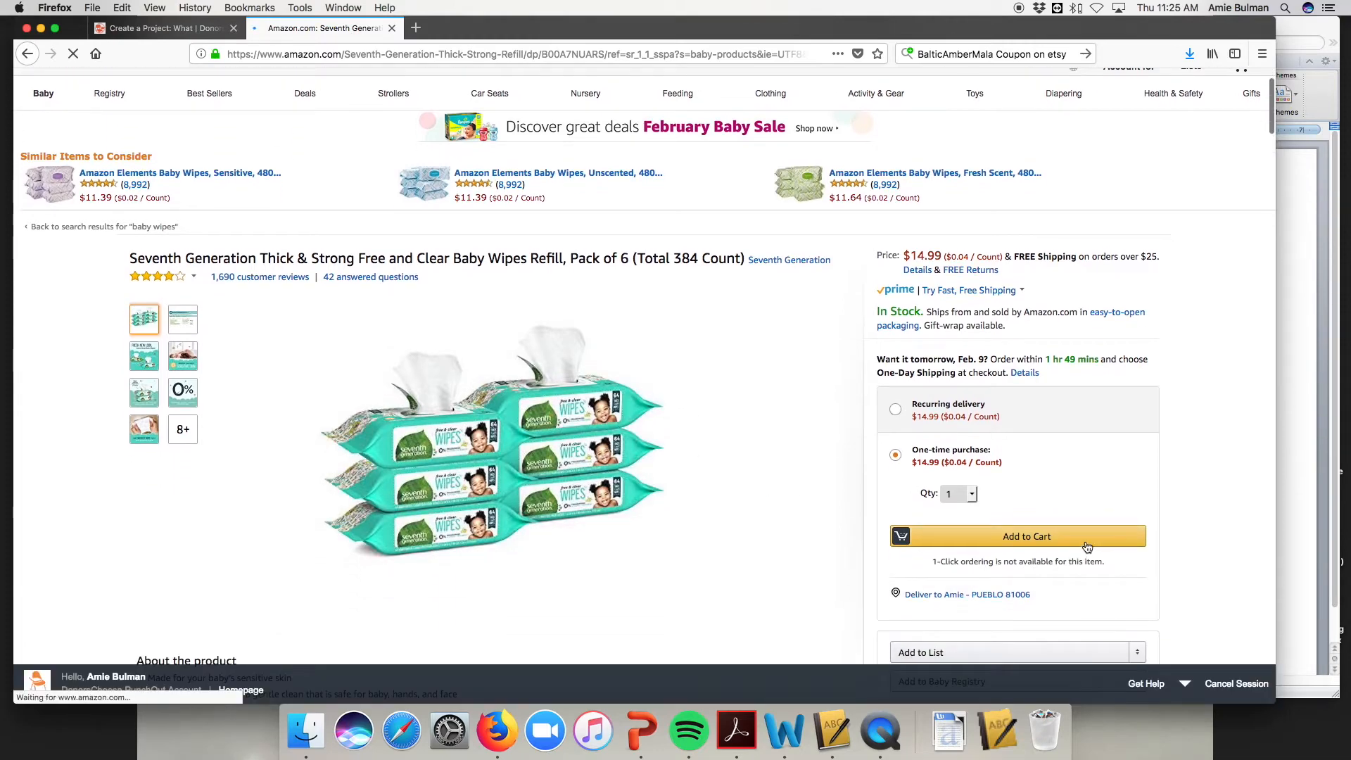
left_click(1087, 547)
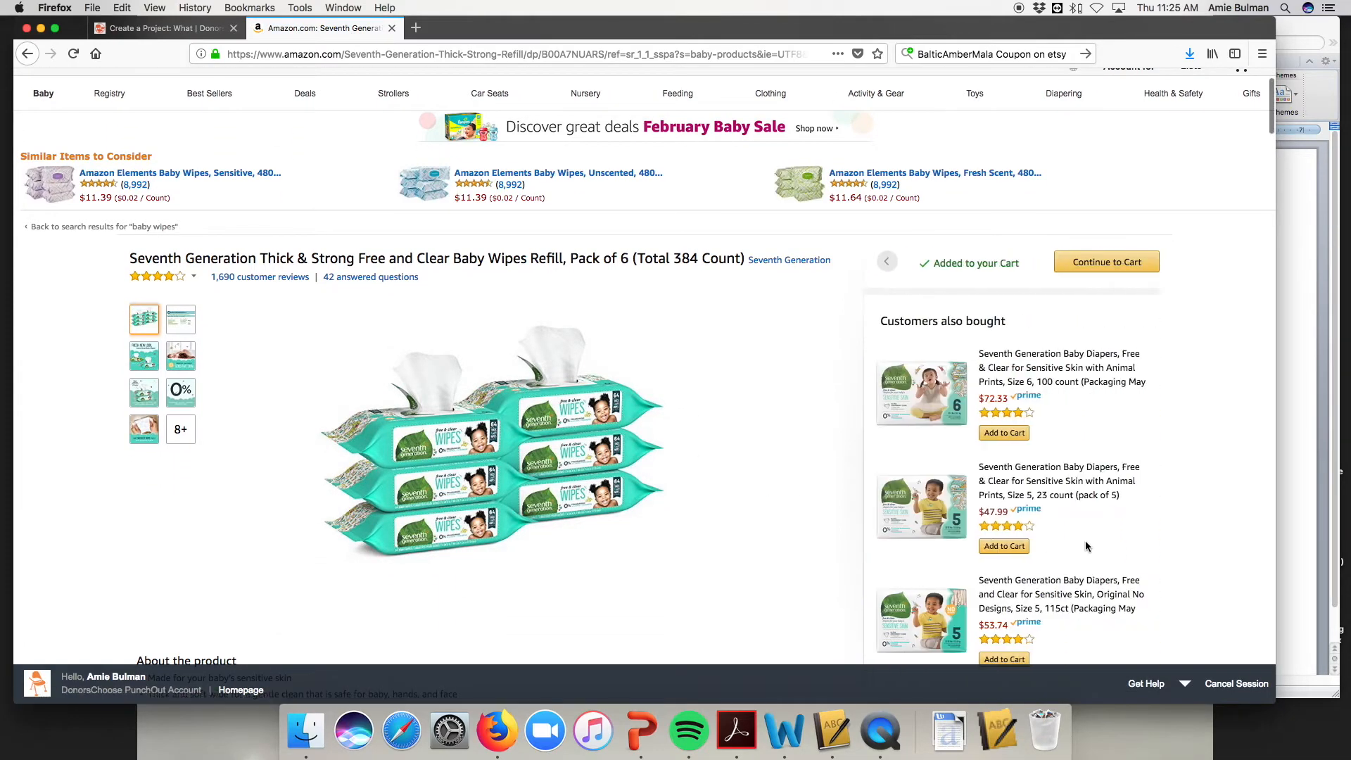
In the shopping cart, set the Lysol Disinfecting Wipes quantity to 2 and submit the items for approval
scroll(1089, 540, "up", 2)
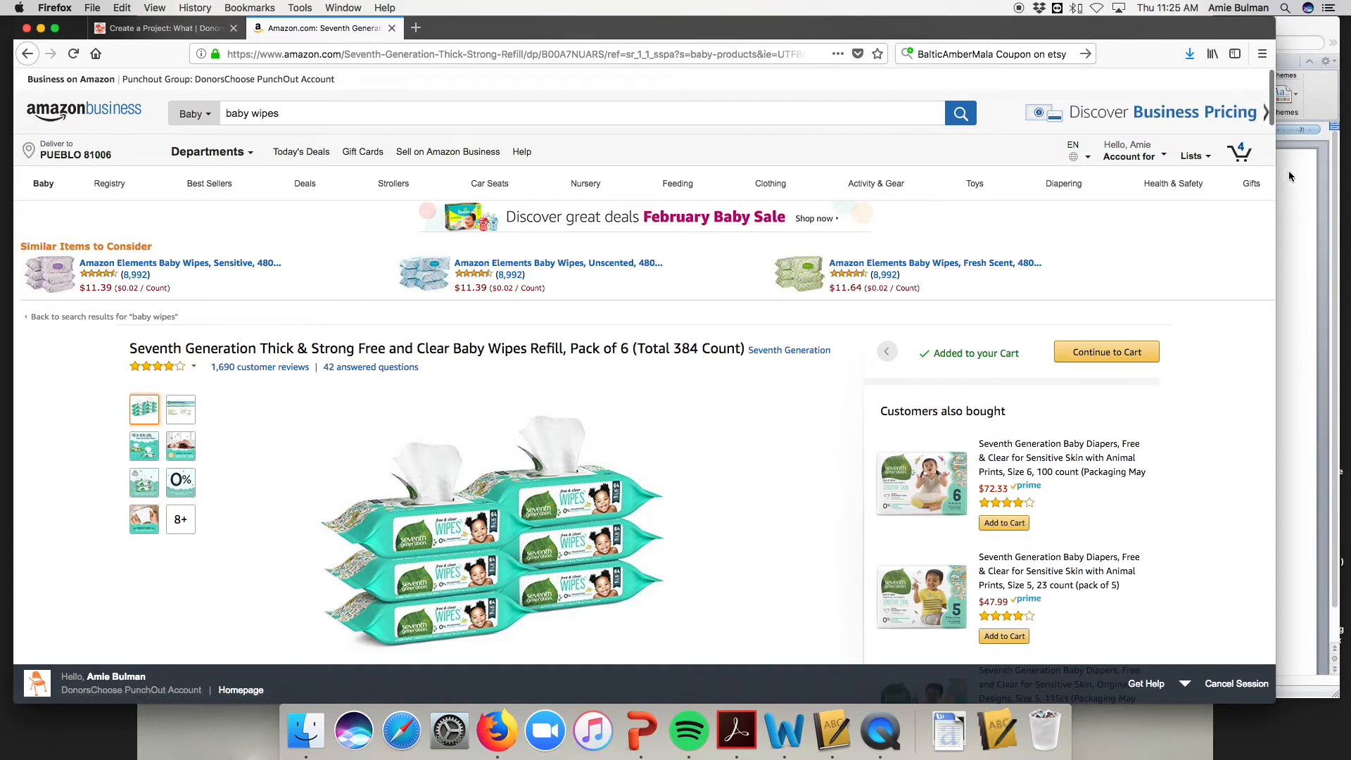
mouse_move(1242, 153)
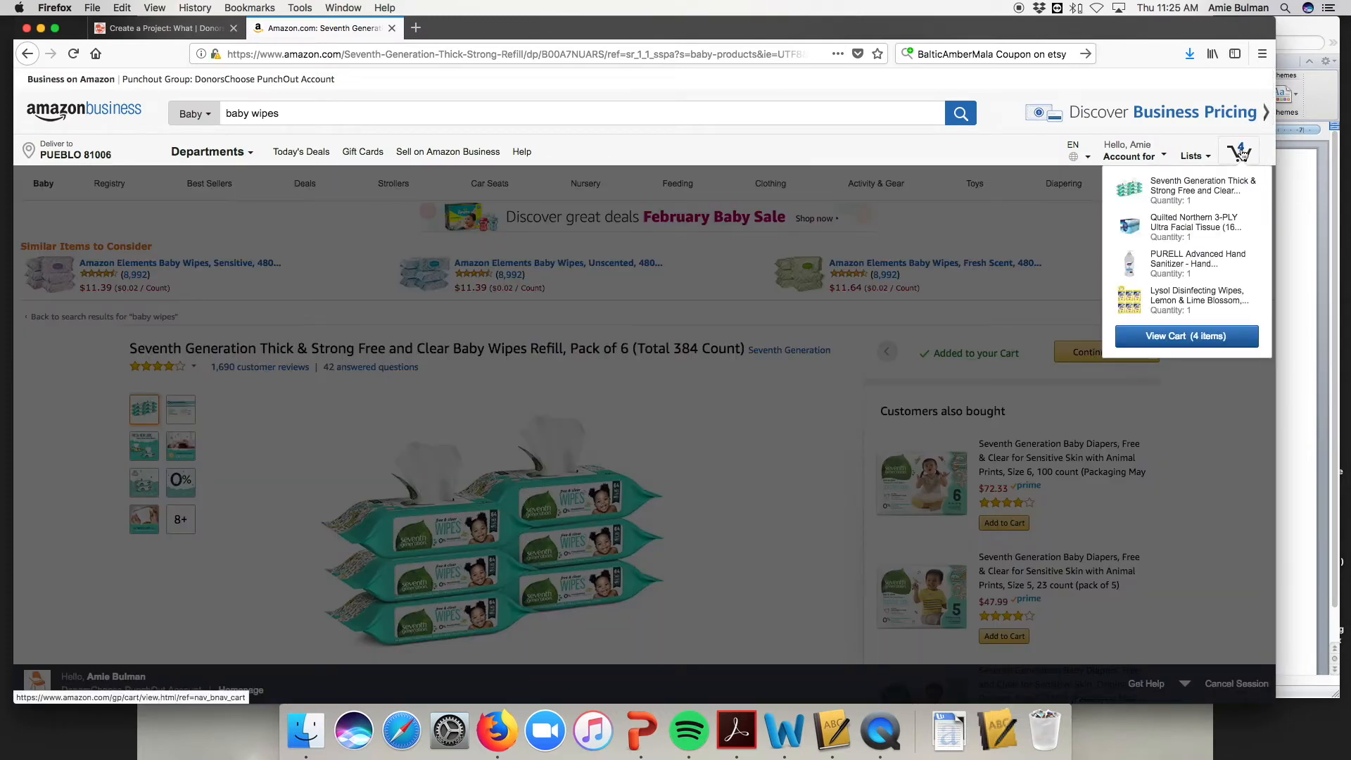
left_click(1242, 154)
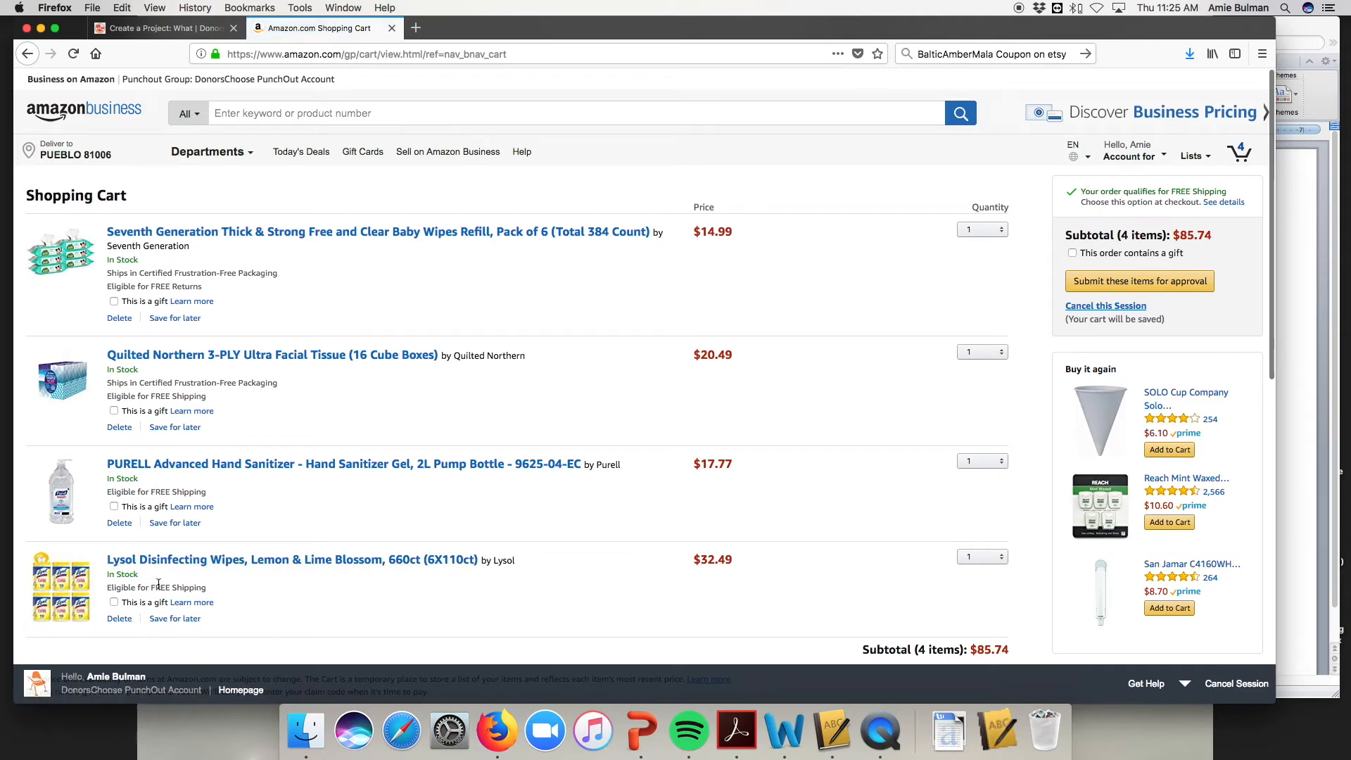
left_click(973, 556)
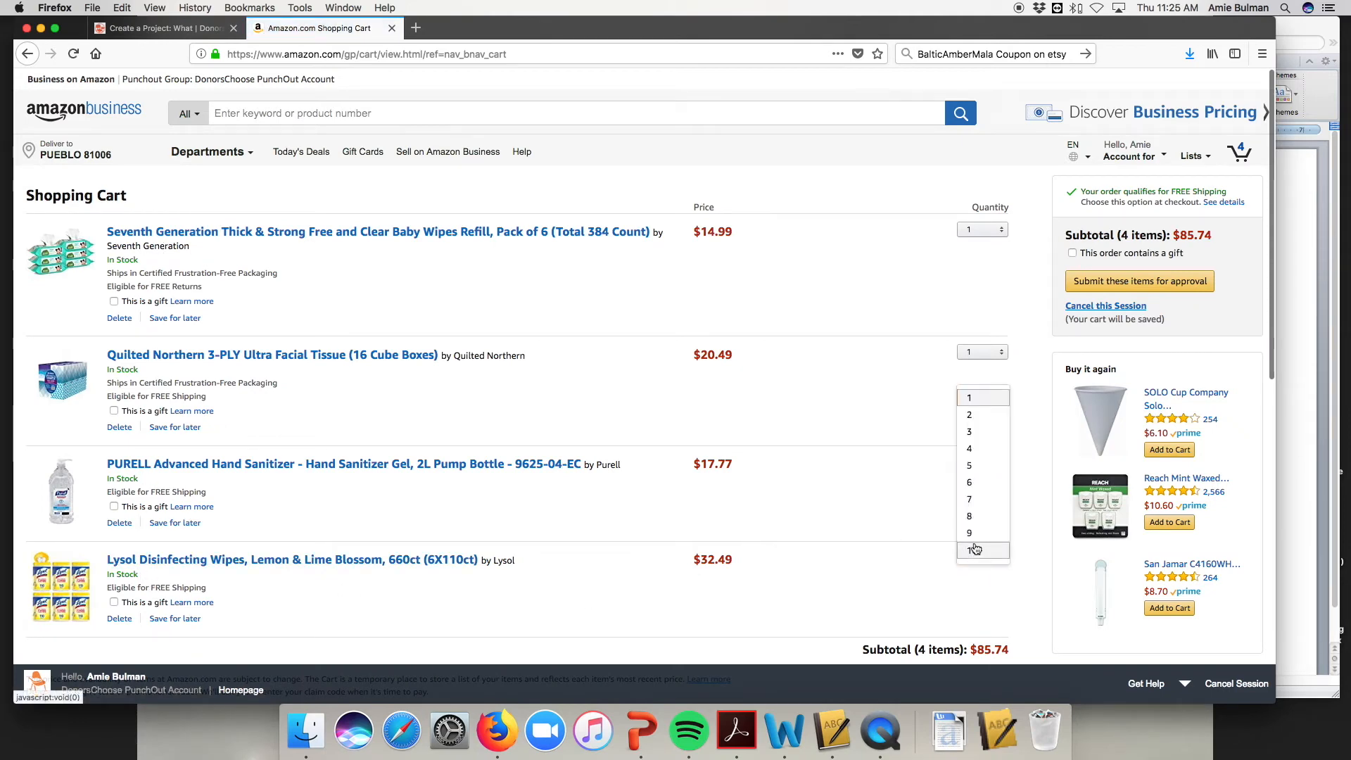
left_click(979, 416)
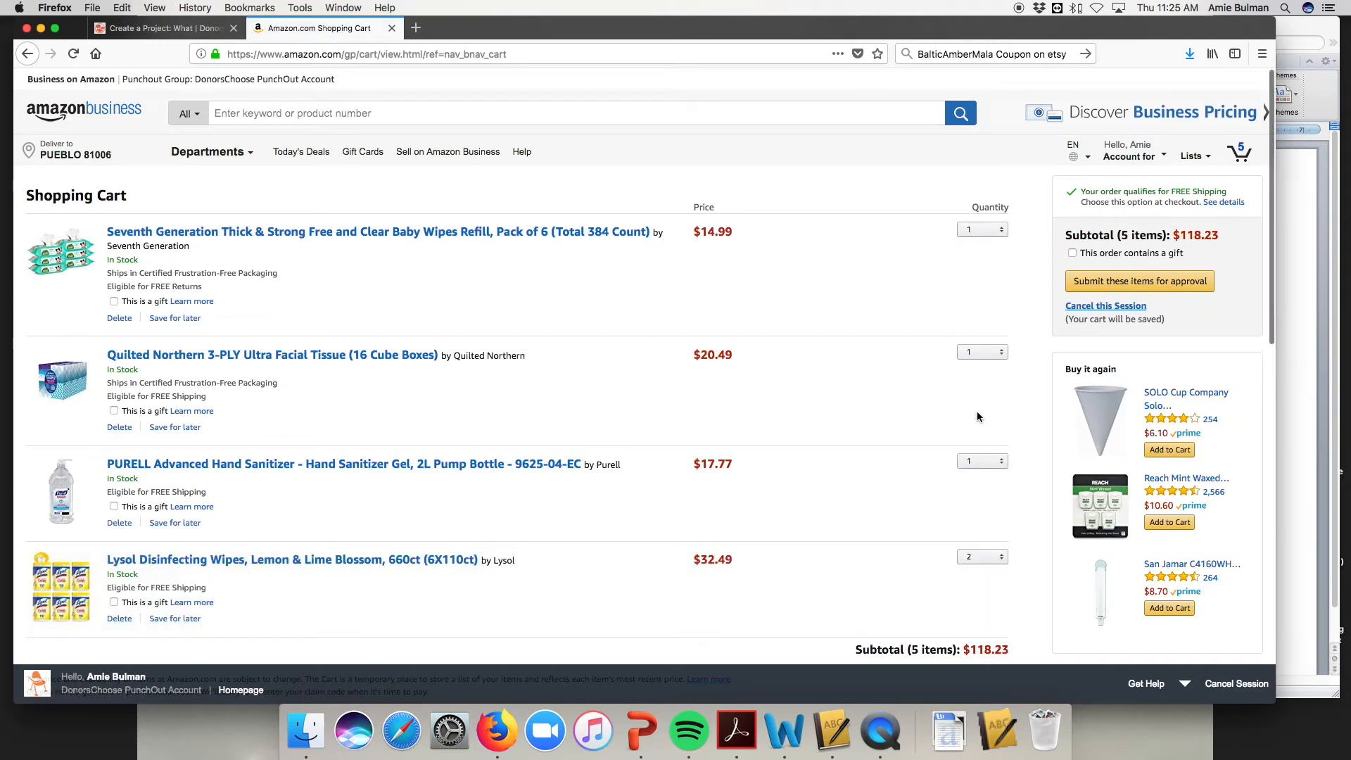
left_click(1115, 282)
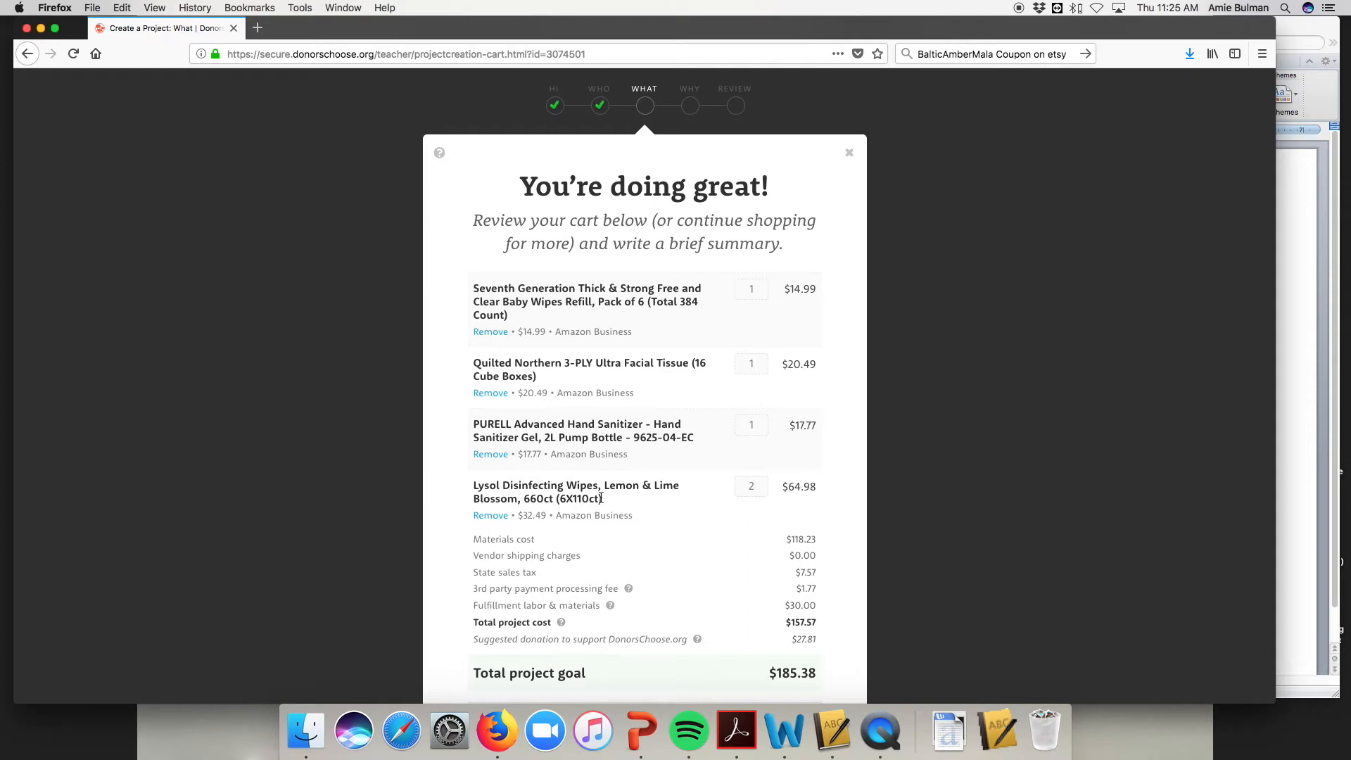
Summarize the cart as "My students need baby wipes, facial tissues, hand sanitizer, and disinfecting wipes." and save it to continue
scroll(602, 498, "down", 3)
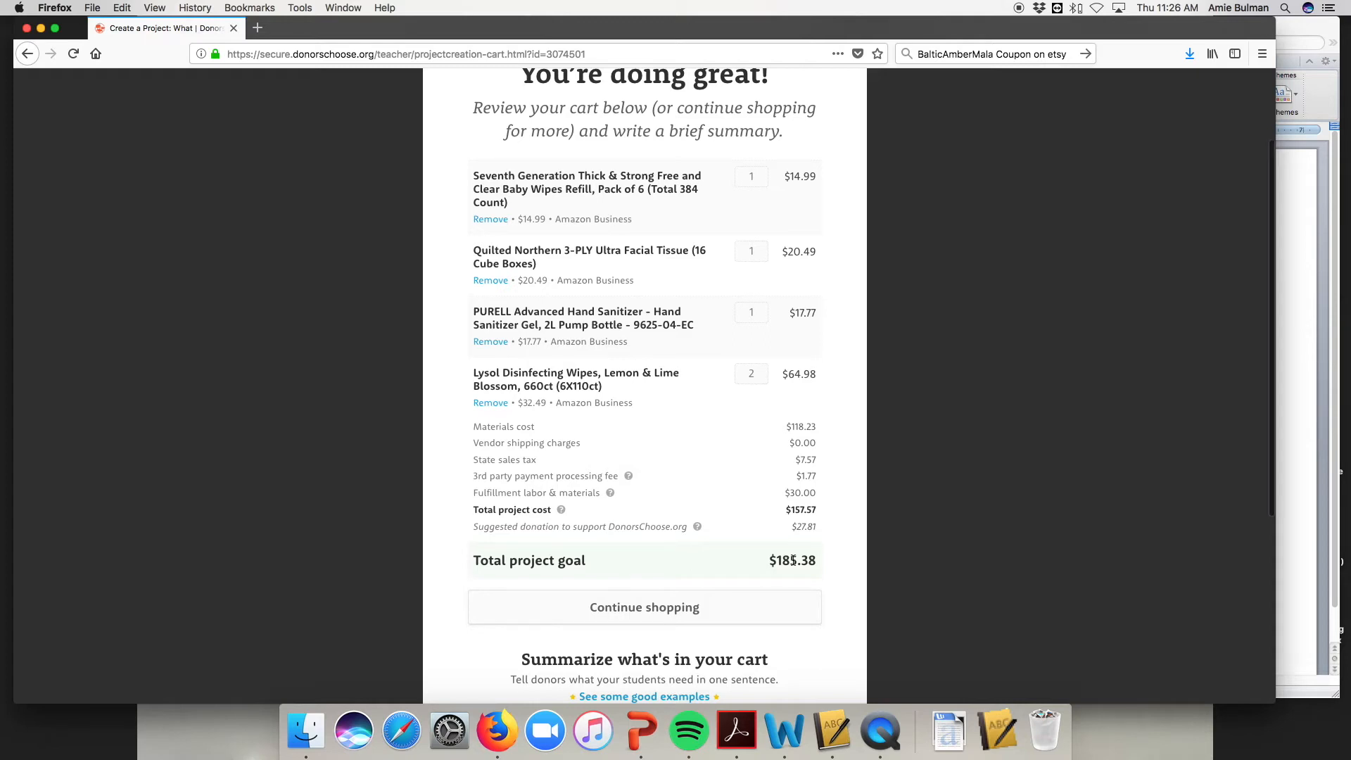
scroll(657, 462, "down", 5)
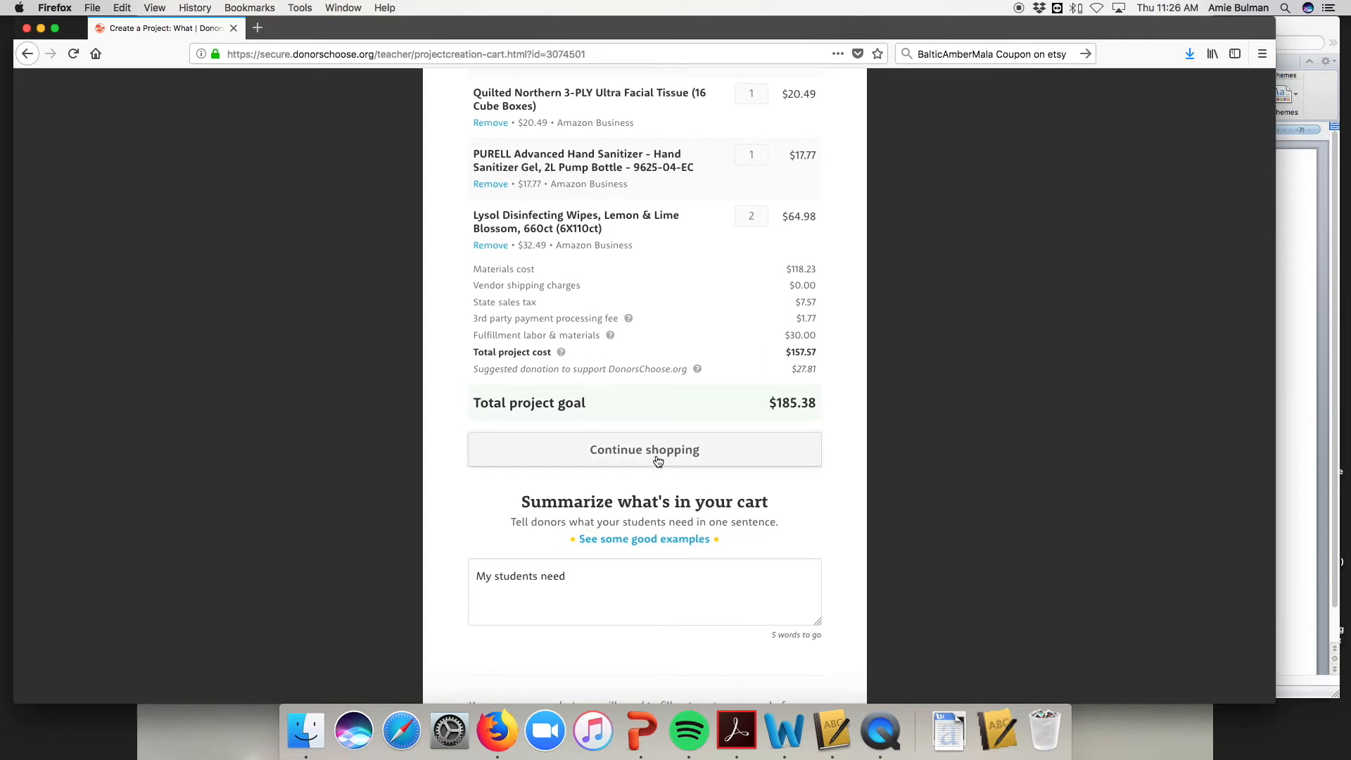
left_click(610, 579)
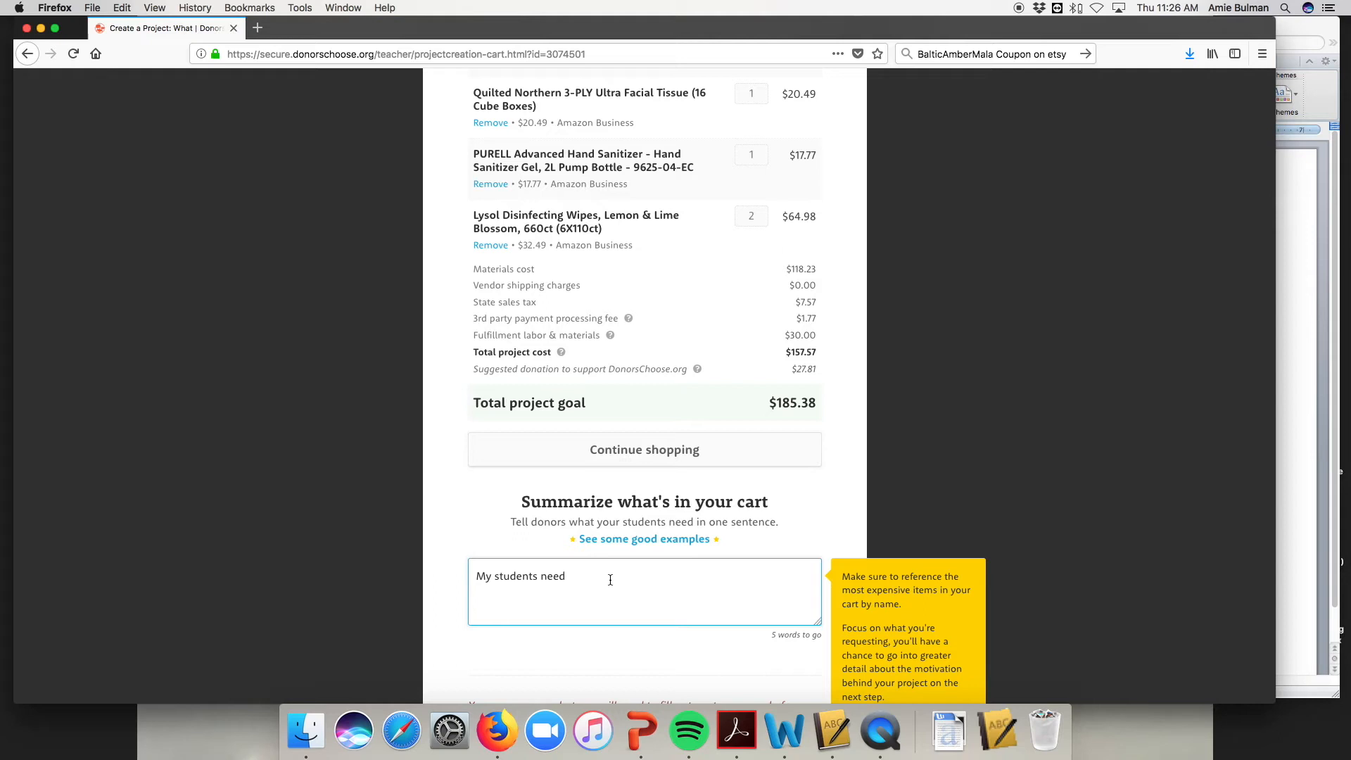
scroll(610, 580, "up", 2)
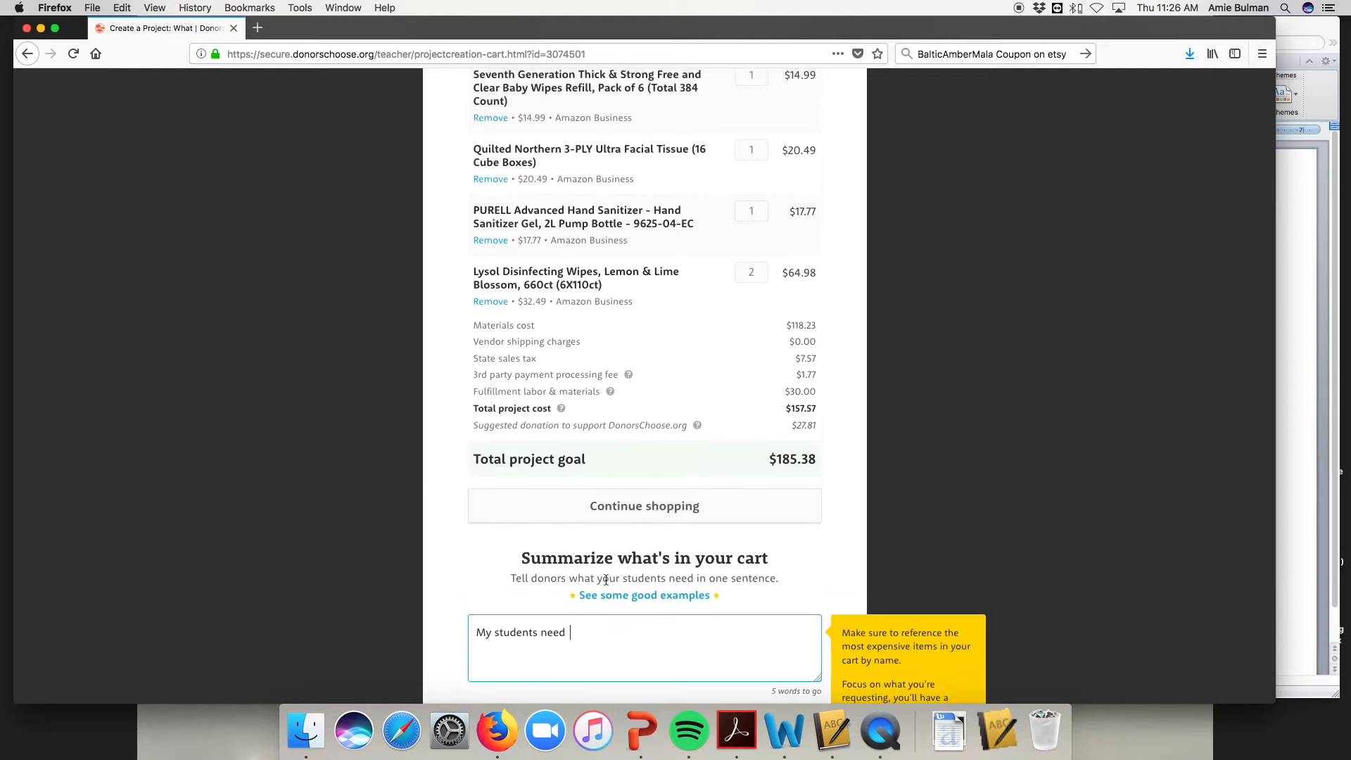
type("baby w")
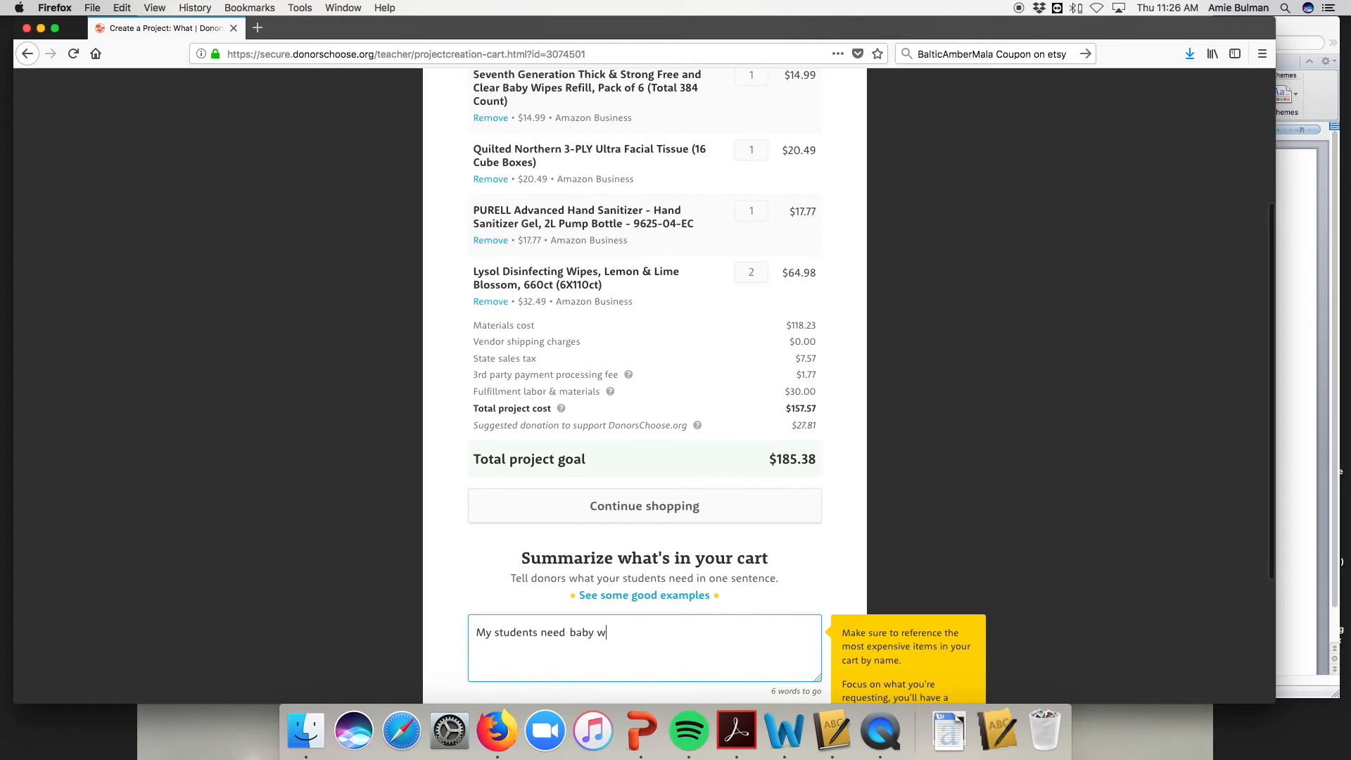
type("ipes, facial tis")
type("sues, hand sa")
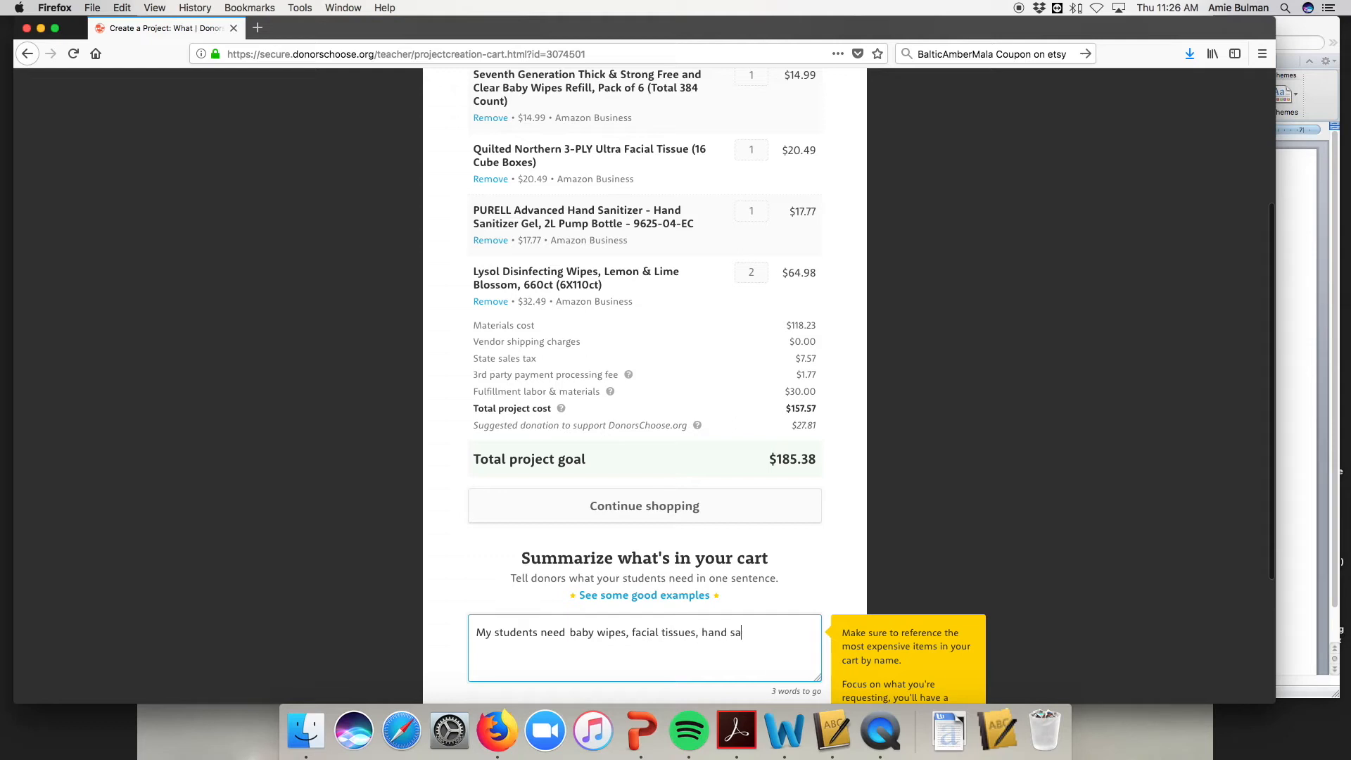
type("nitizer, and disin")
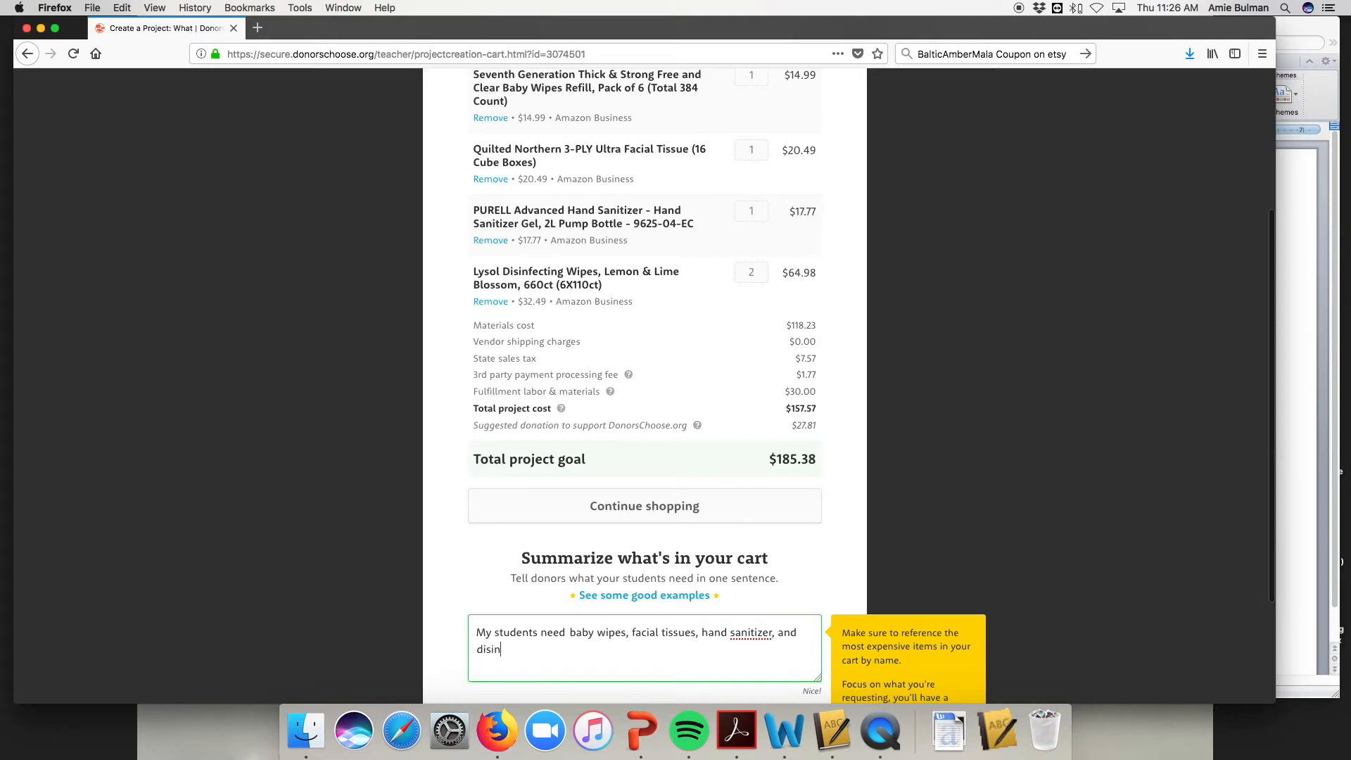
type("fecting wipes.")
scroll(586, 610, "down", 3)
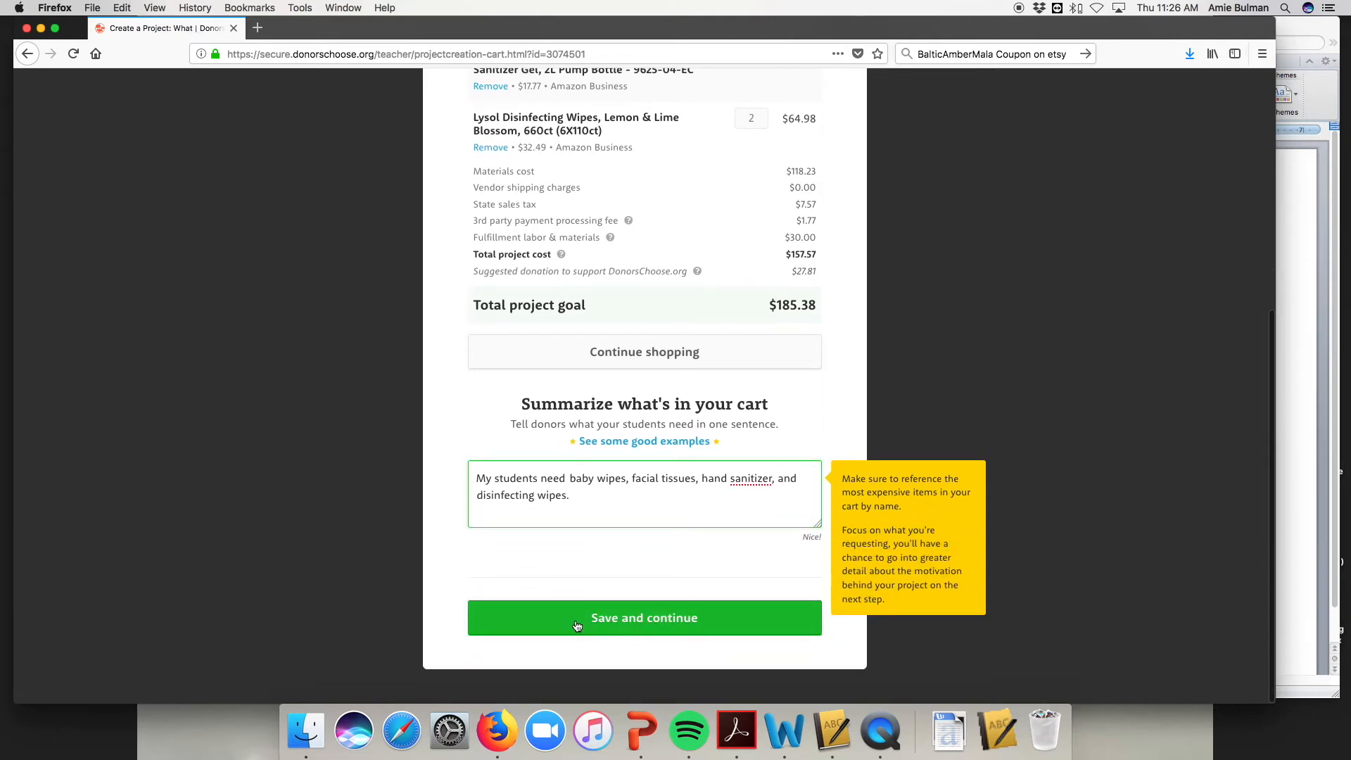
left_click(576, 625)
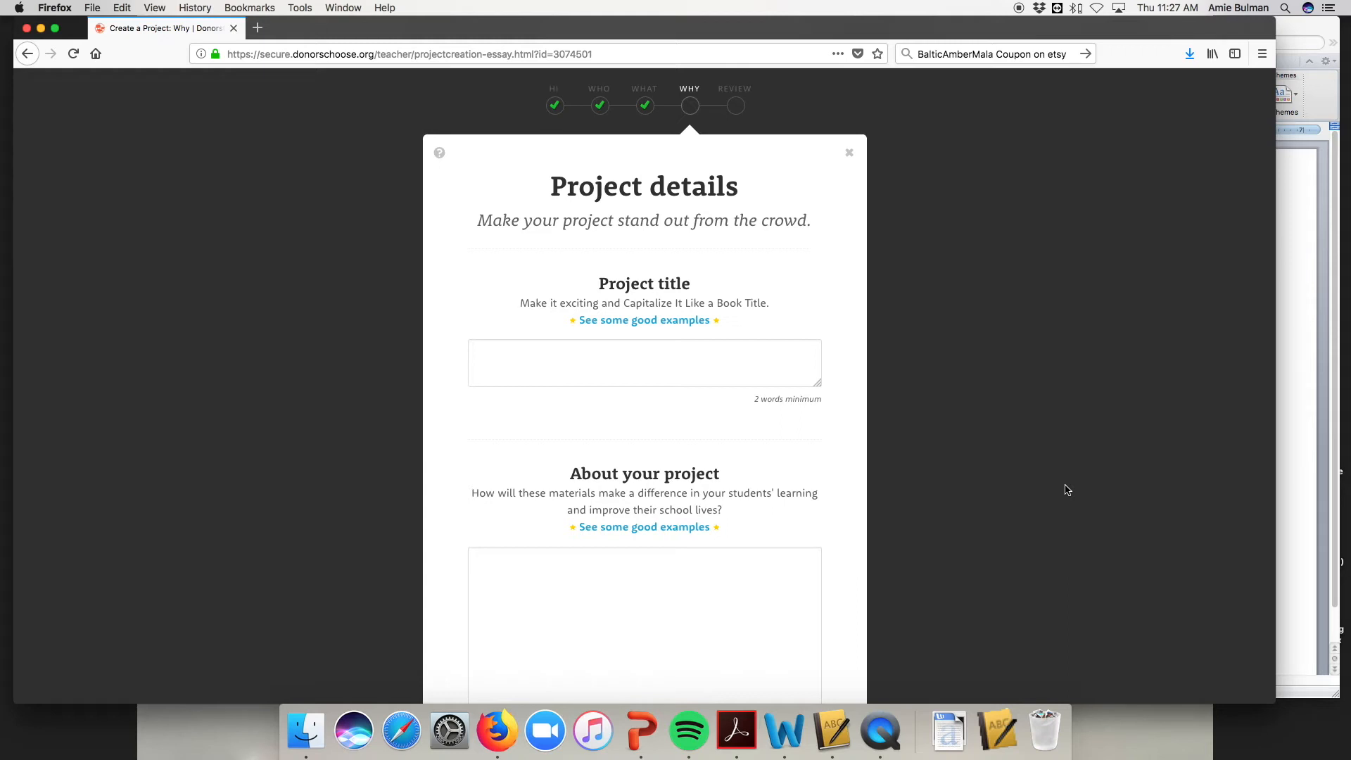
Enter "Keeping It Fresh" as the project title, with every word capitalized
left_click(674, 357)
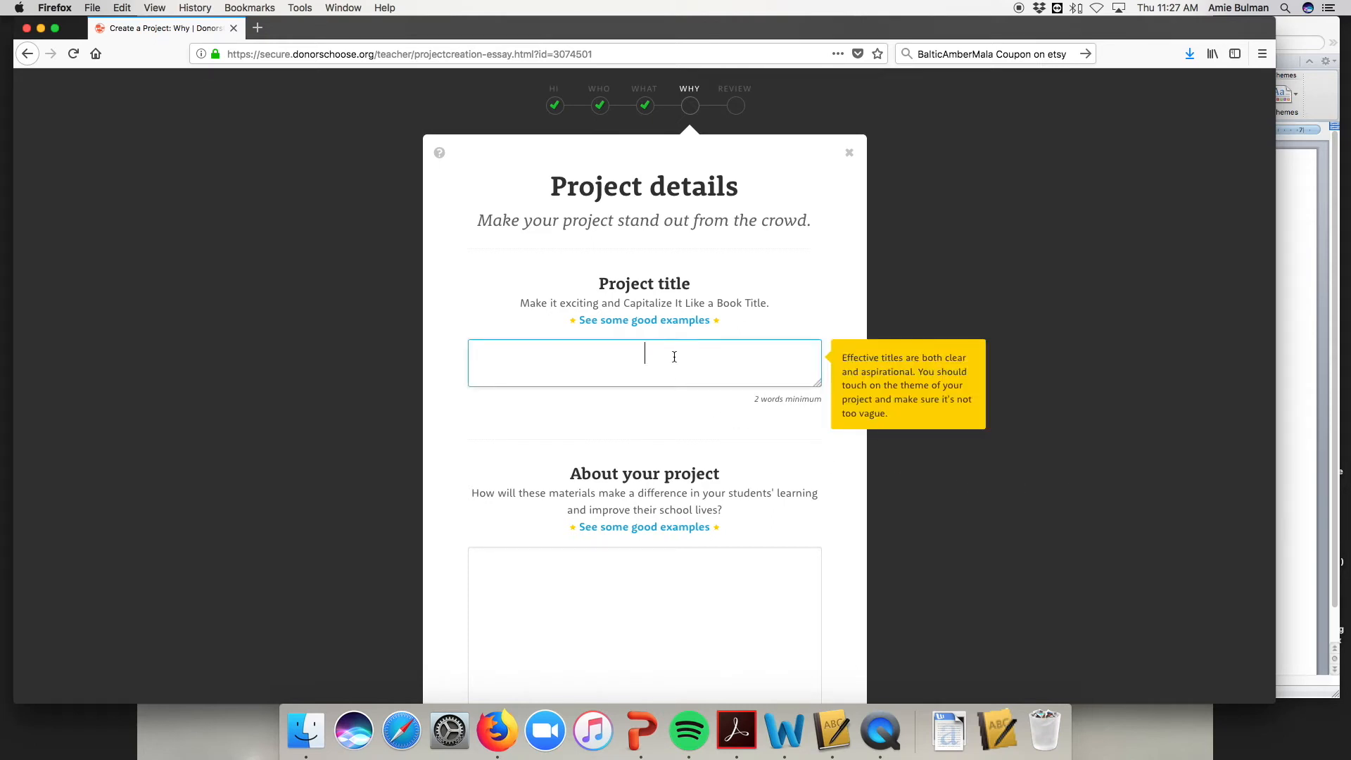
left_click(1291, 340)
left_click(648, 359)
type("Keeping it Fresh")
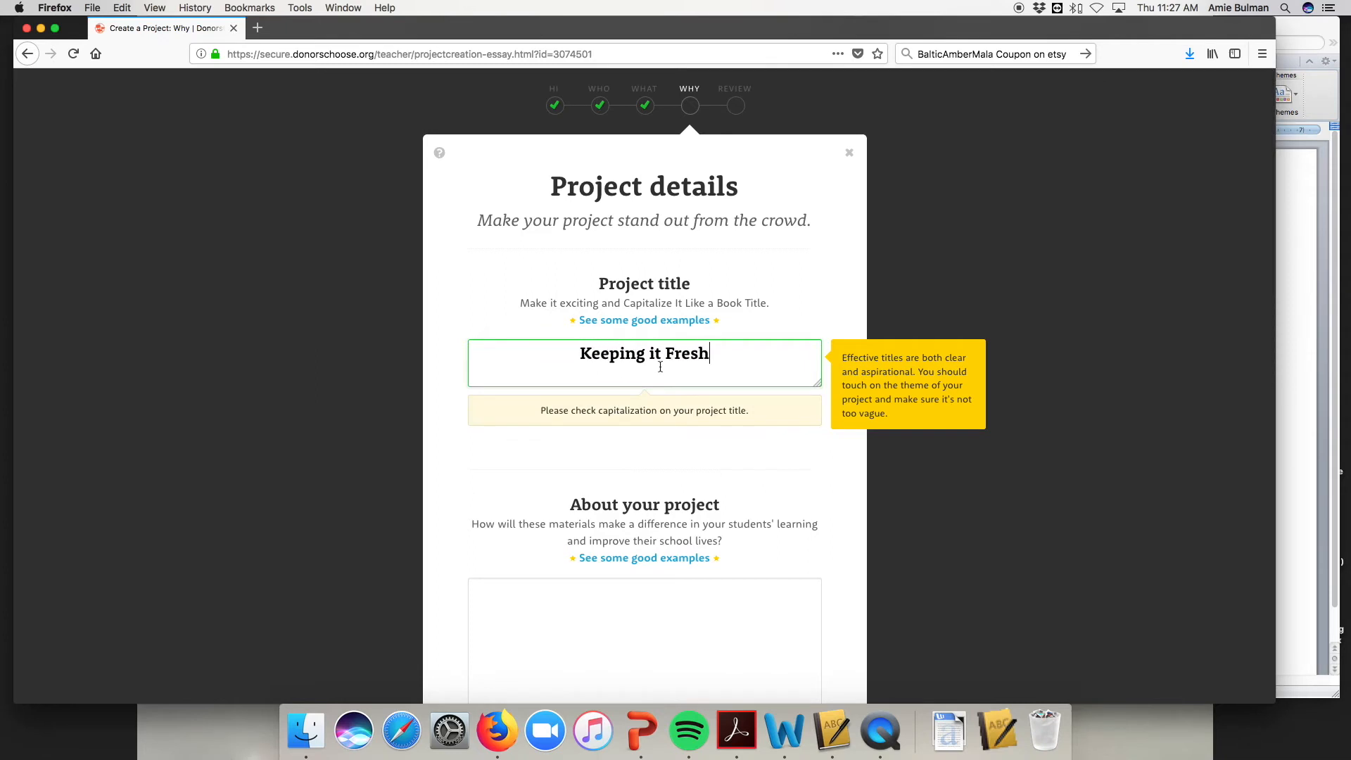
double_click(657, 354)
type("It")
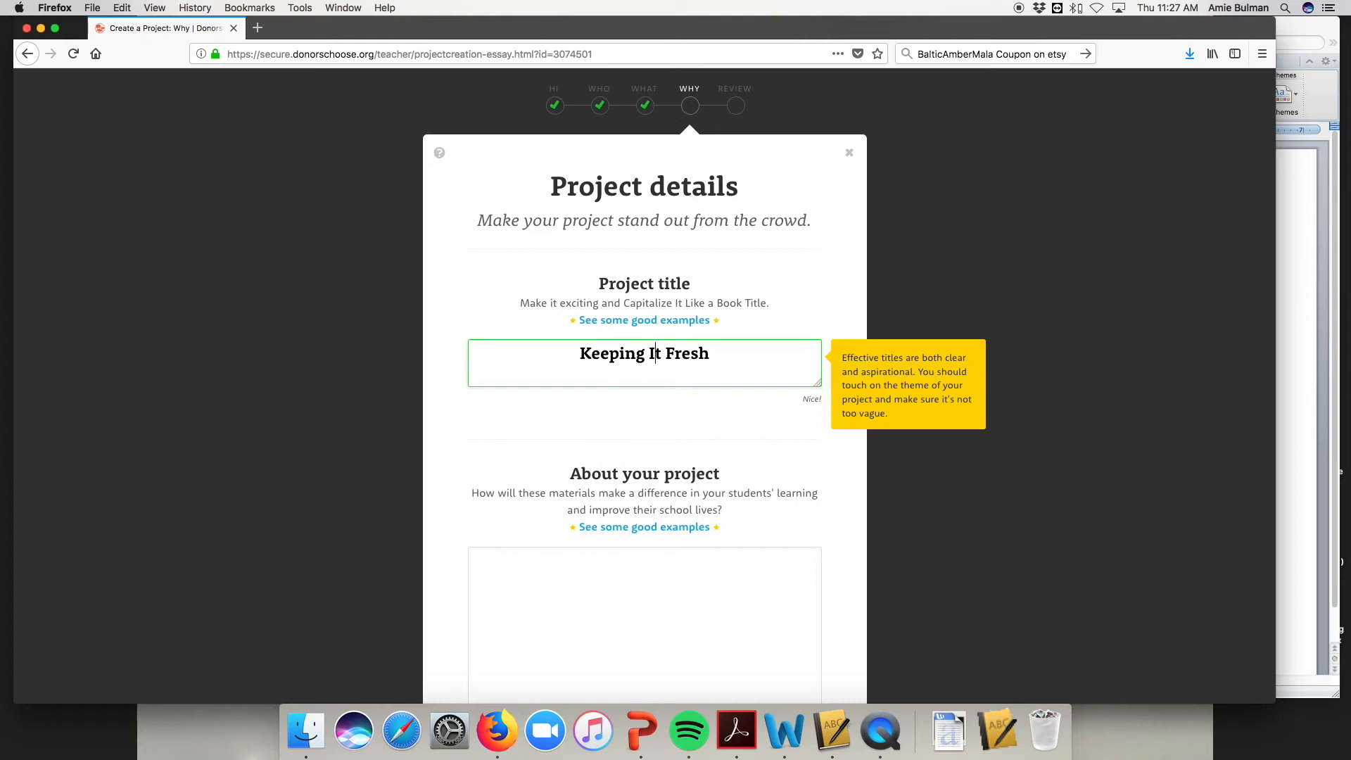
Copy the My Project paragraphs from the Word document and paste them into the About your project essay in Firefox
scroll(821, 373, "down", 5)
left_click(1320, 474)
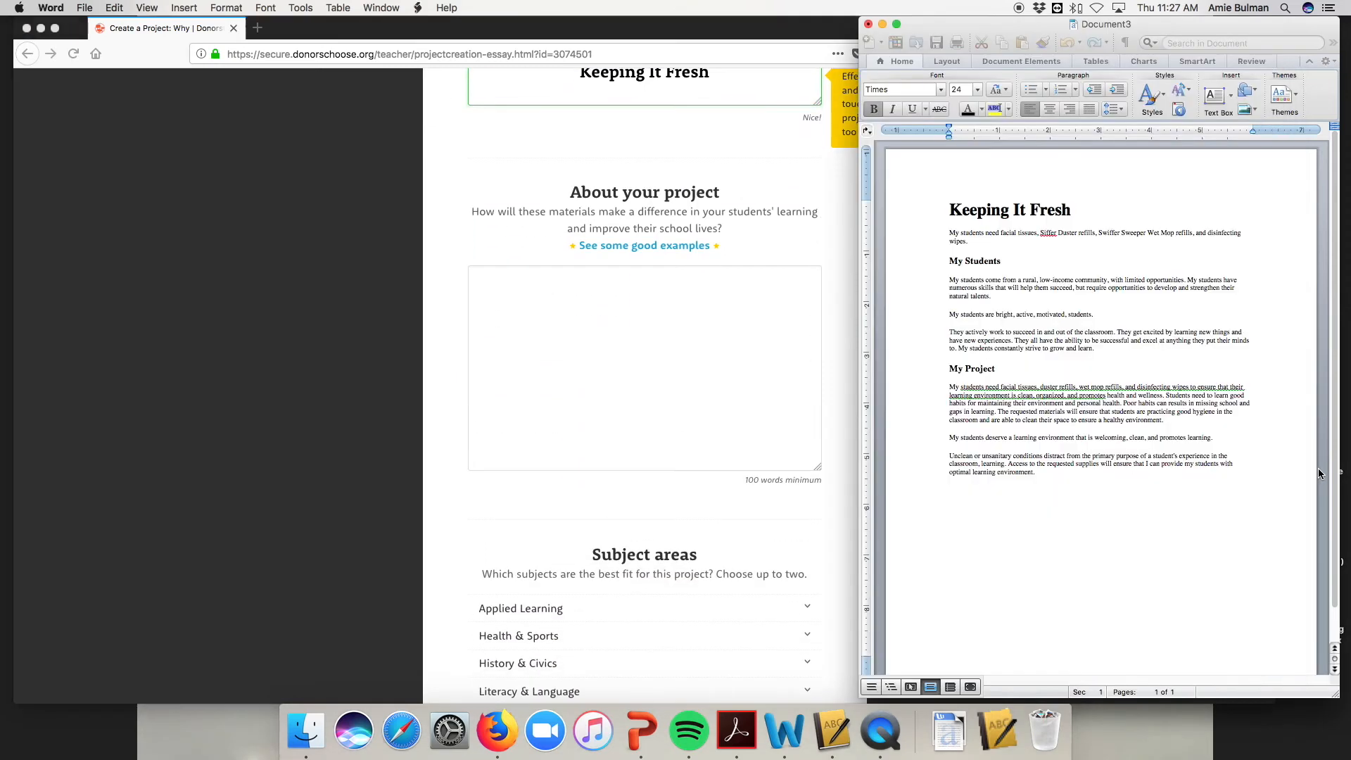
left_click_drag(1118, 352, 948, 280)
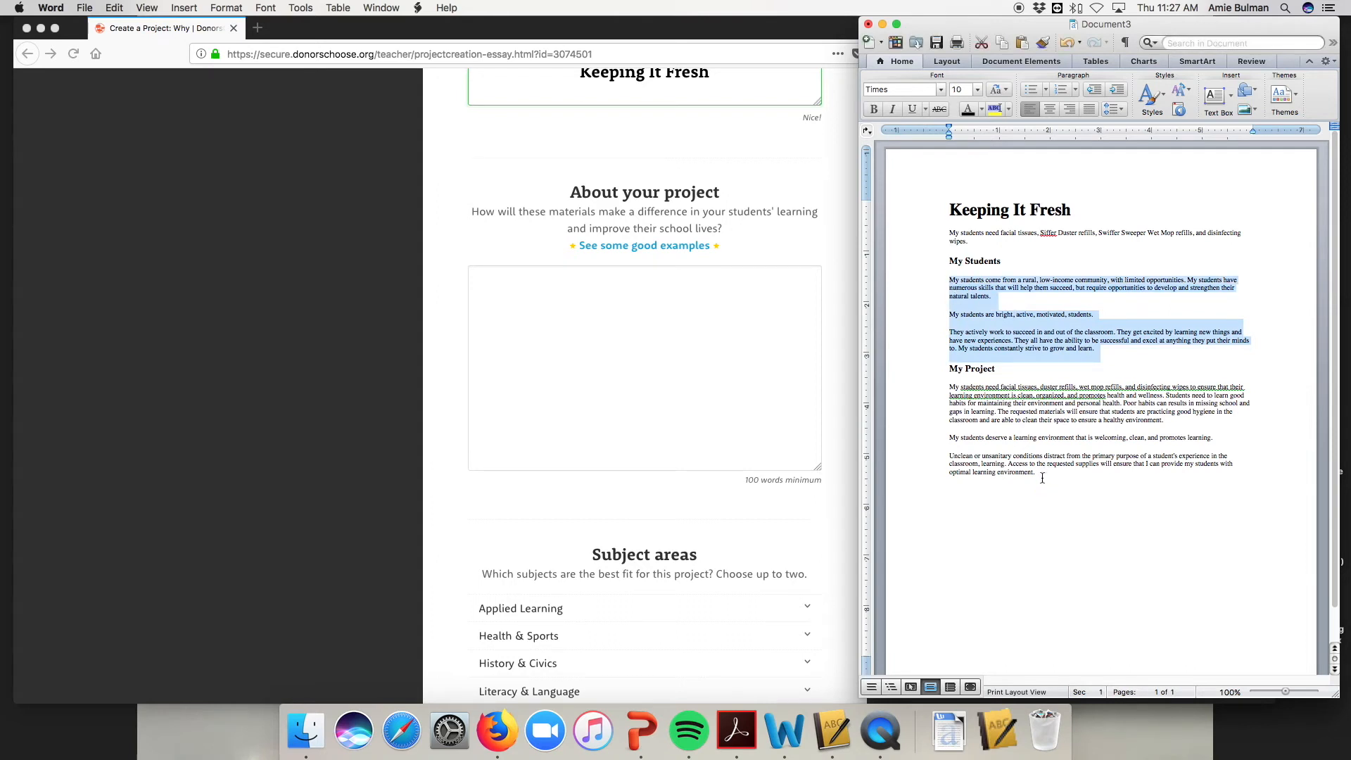
left_click_drag(1041, 477, 947, 388)
key("super+c")
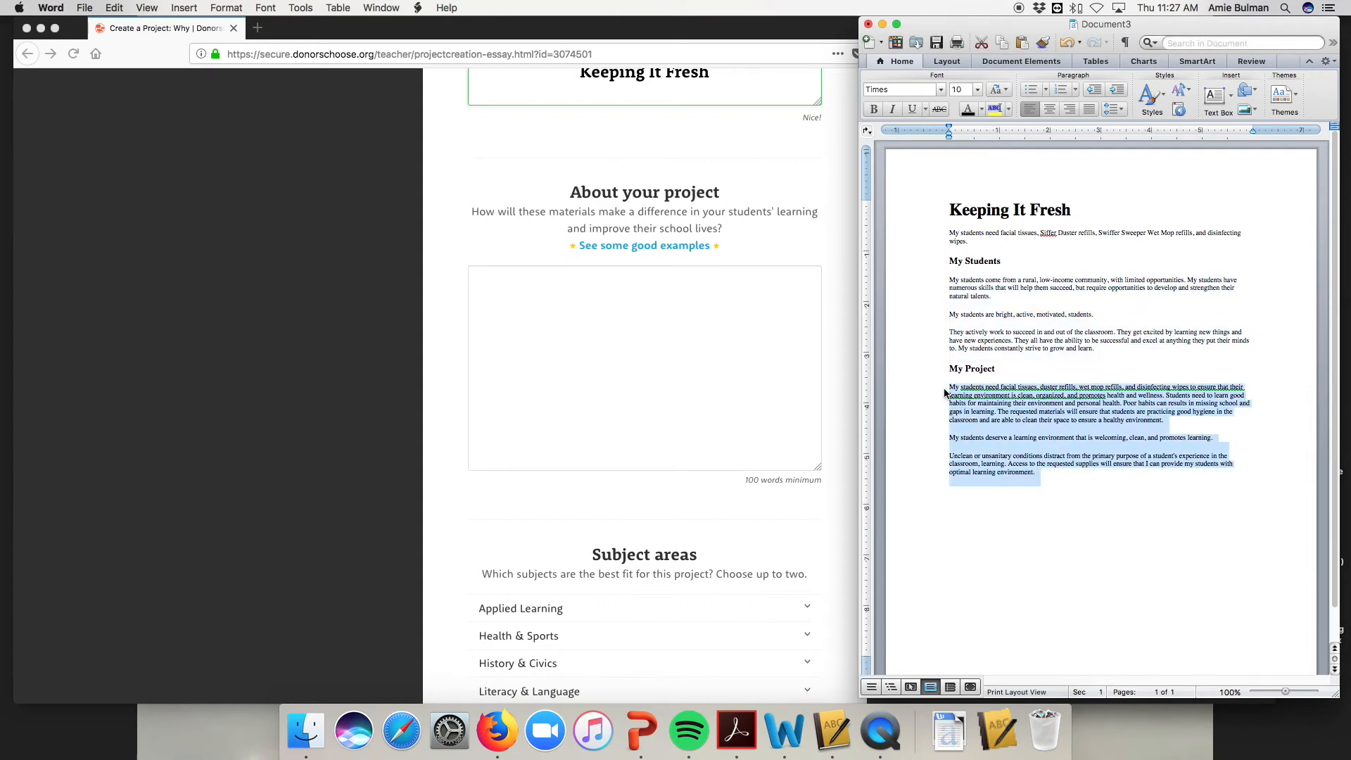
left_click(706, 374)
left_click(706, 374)
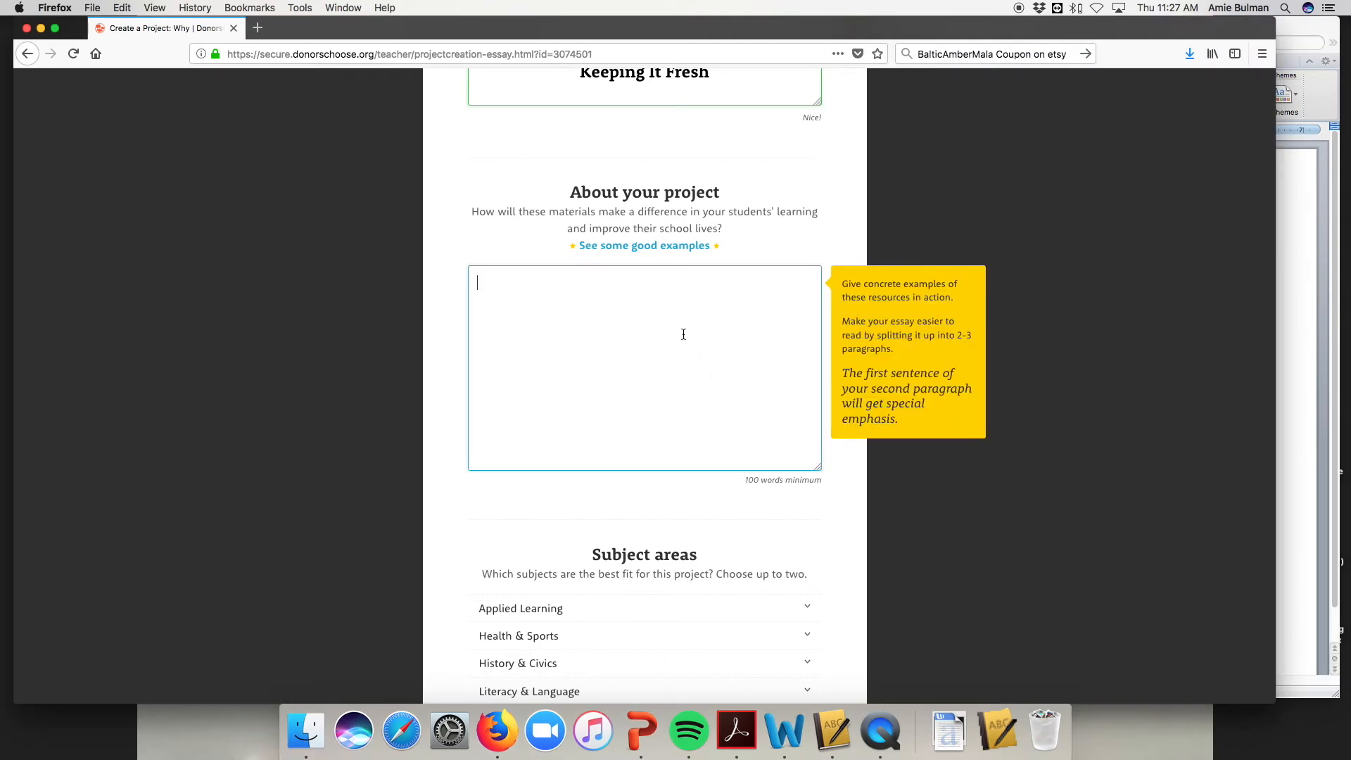
key("super+v")
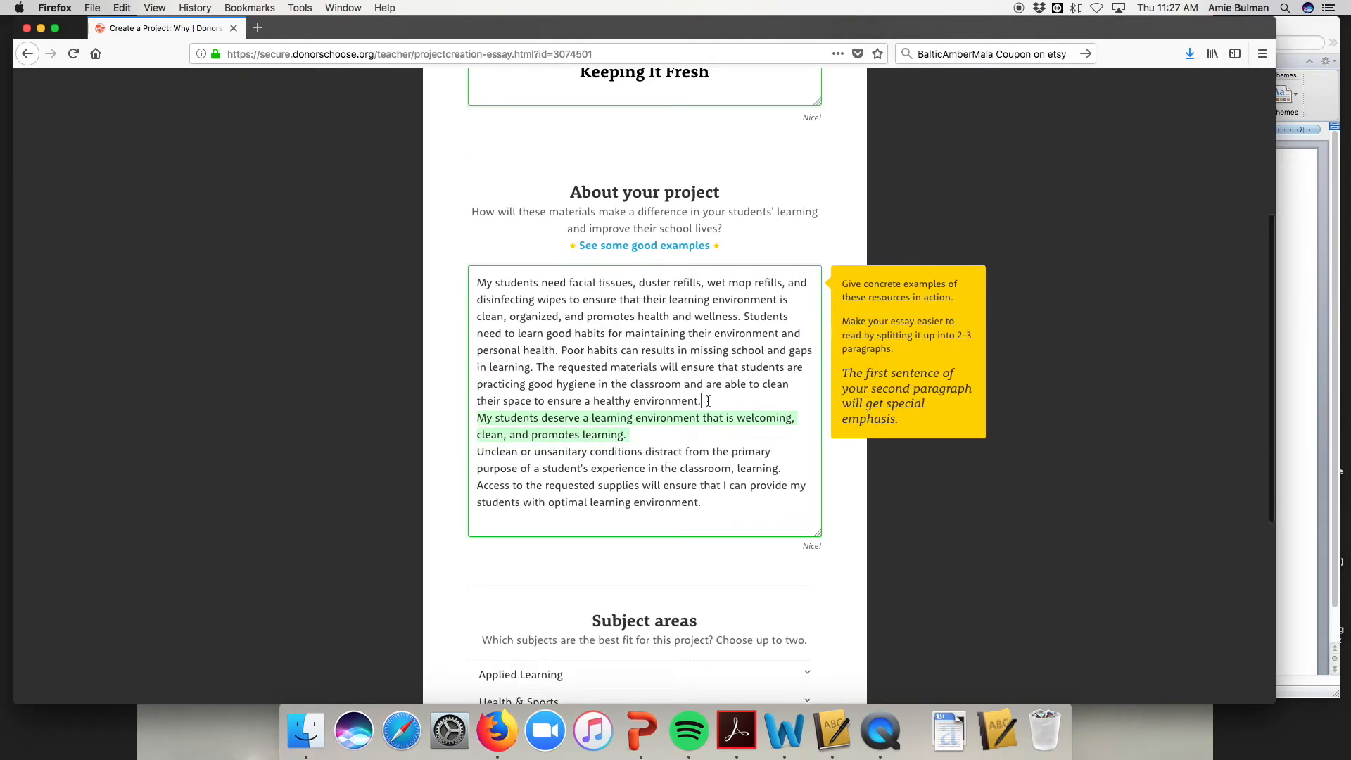
Separate the essay's first two paragraphs with a blank line and join the "Unclean or unsanitary conditions" paragraph to the second one
key("Return")
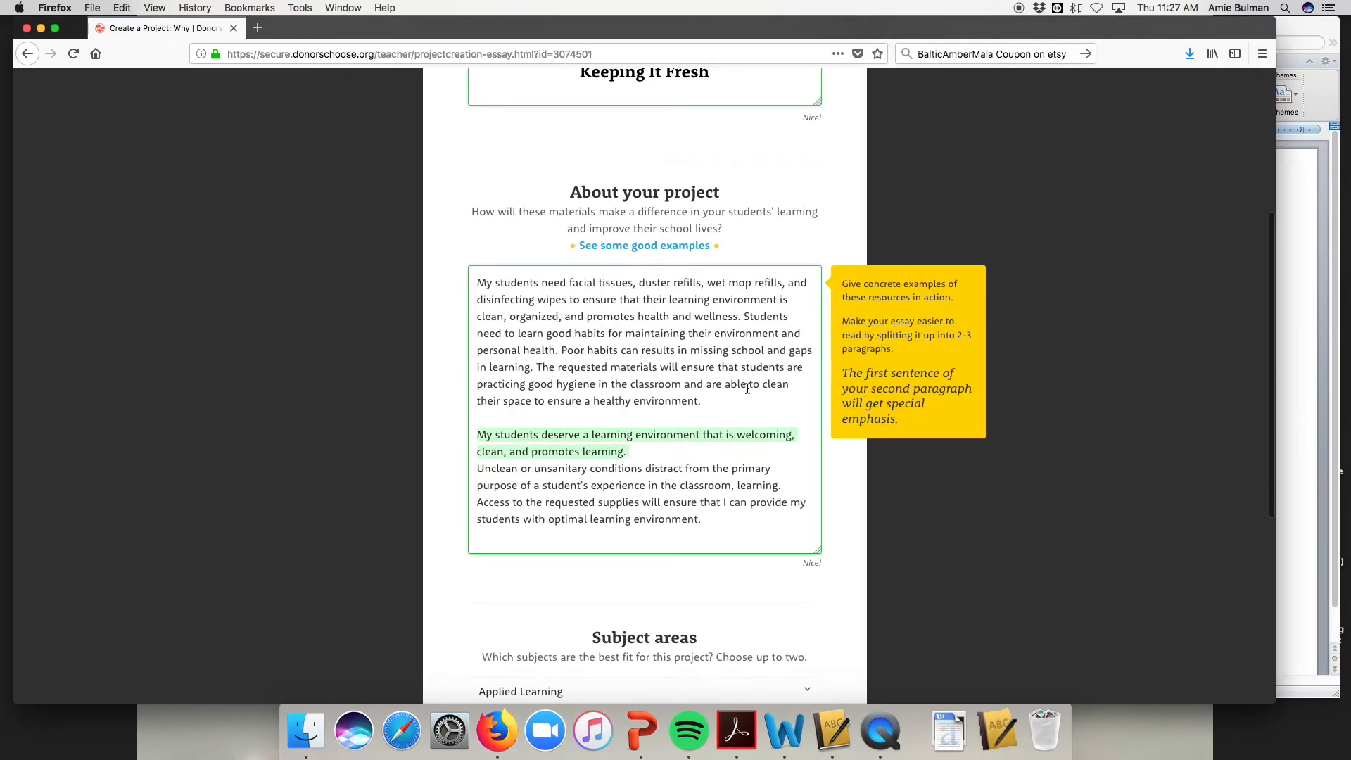
left_click(476, 468)
key("BackSpace")
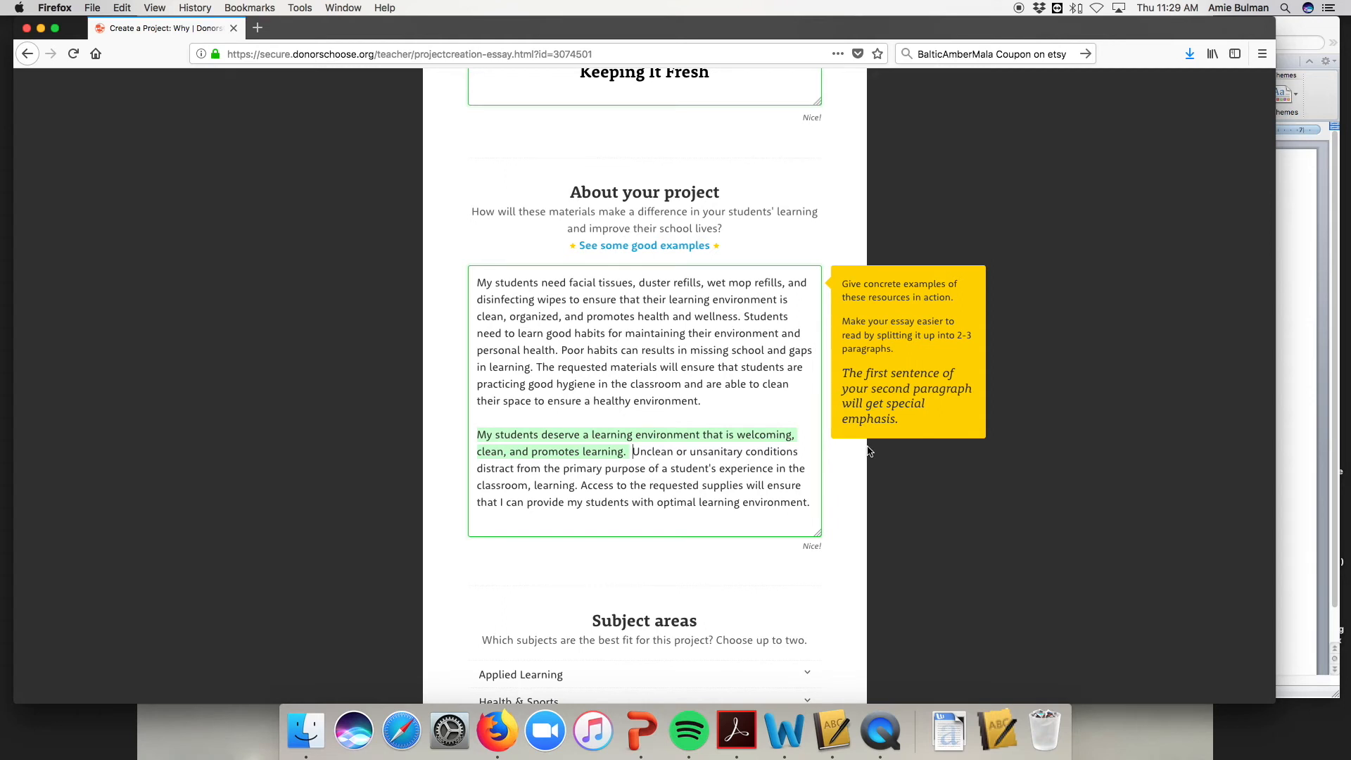
Look at the subject options under Music & The Arts and under Warmth, Care & Hunger
scroll(869, 451, "down", 5)
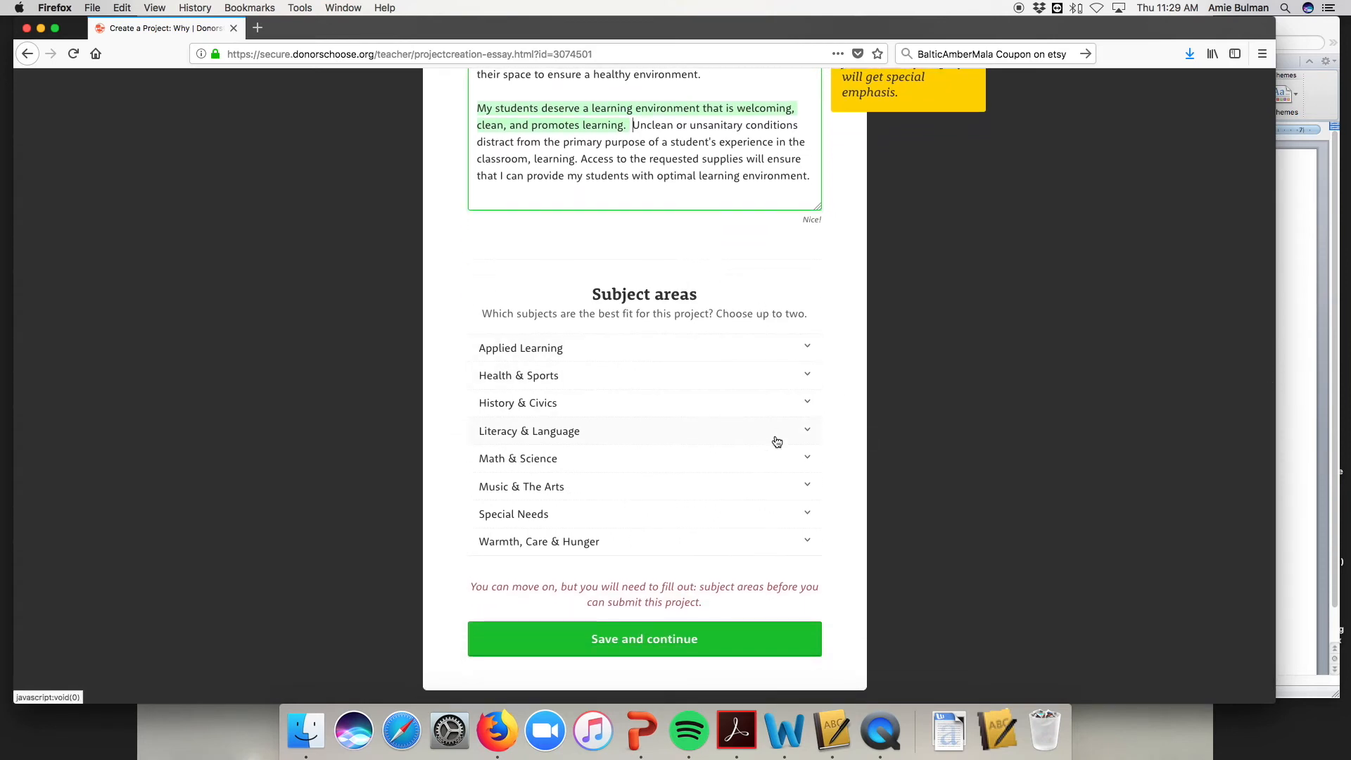
left_click(803, 487)
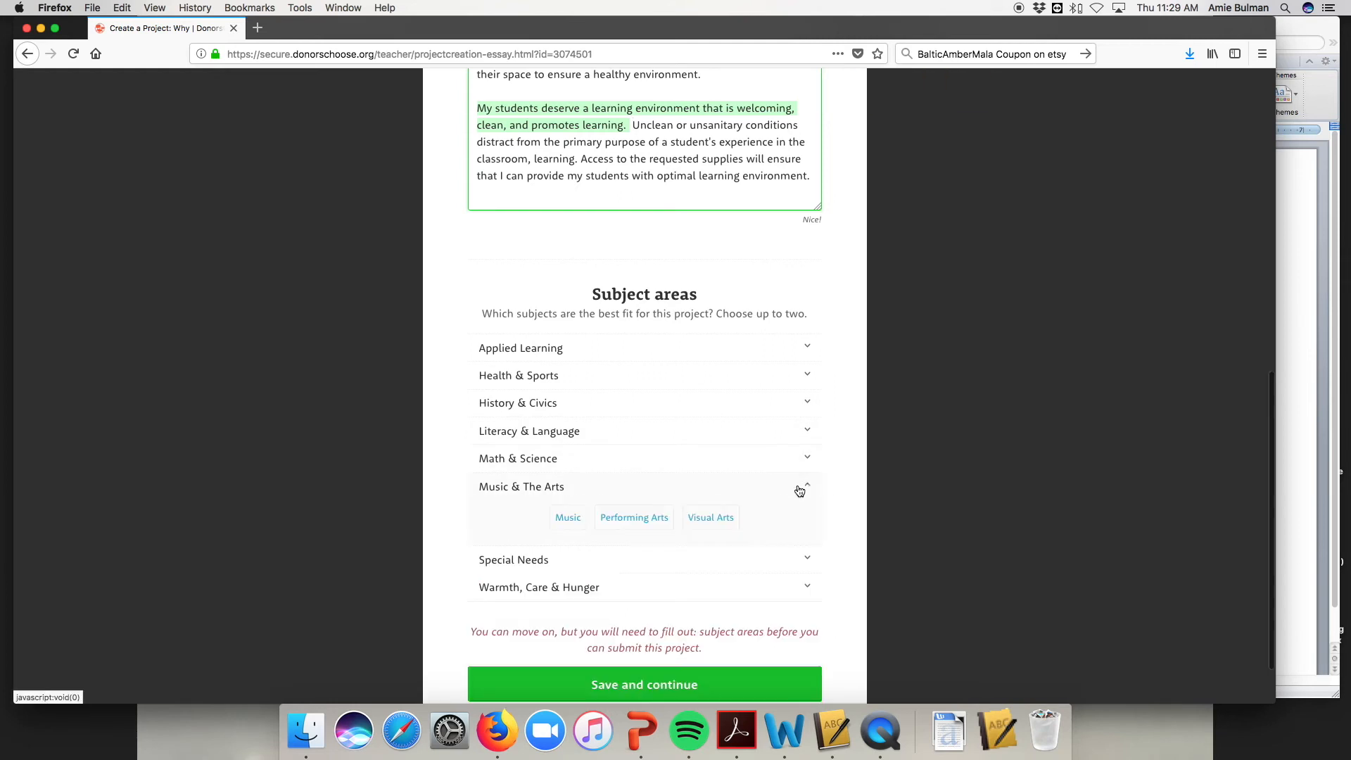
double_click(725, 519)
scroll(725, 525, "down", 2)
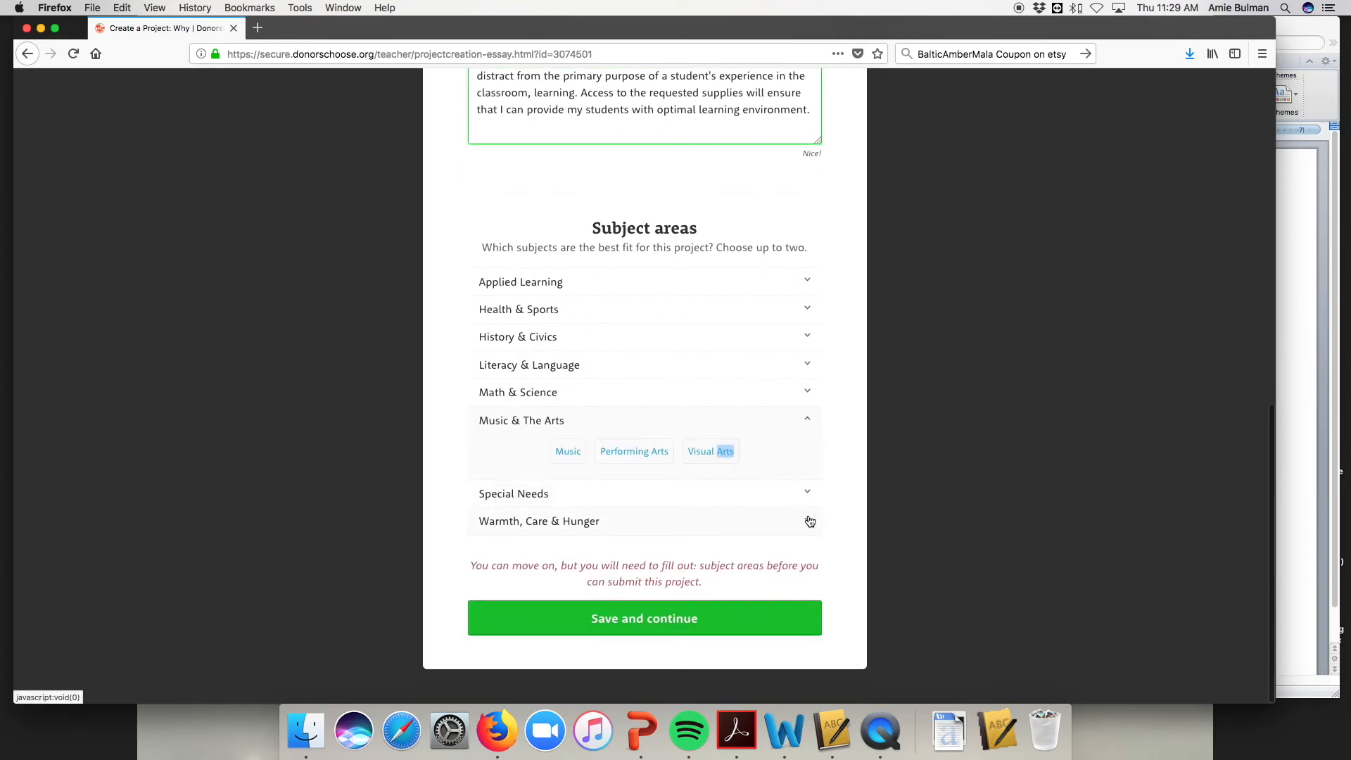
left_click(810, 521)
scroll(808, 515, "down", 3)
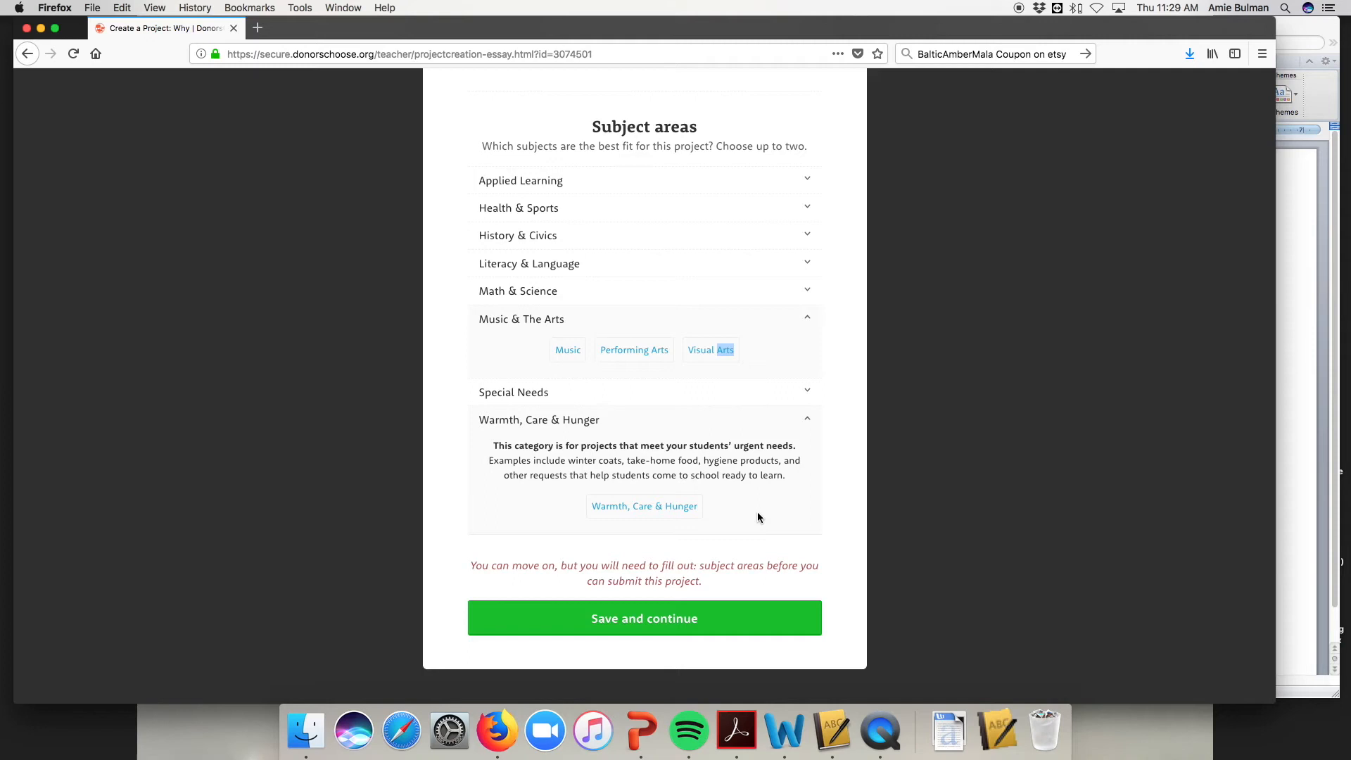
Save the project details and look over the project page on the review screen
left_click(728, 621)
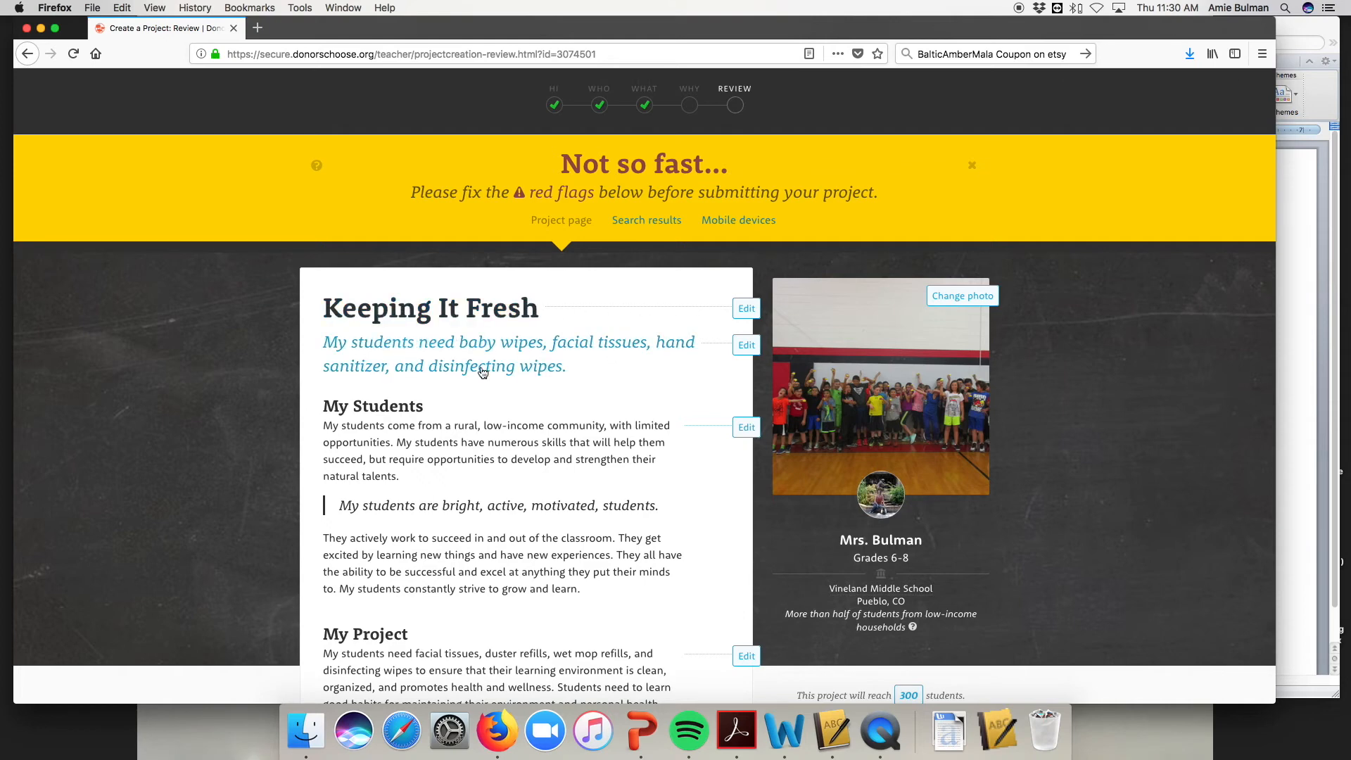
scroll(522, 379, "down", 2)
scroll(523, 378, "down", 2)
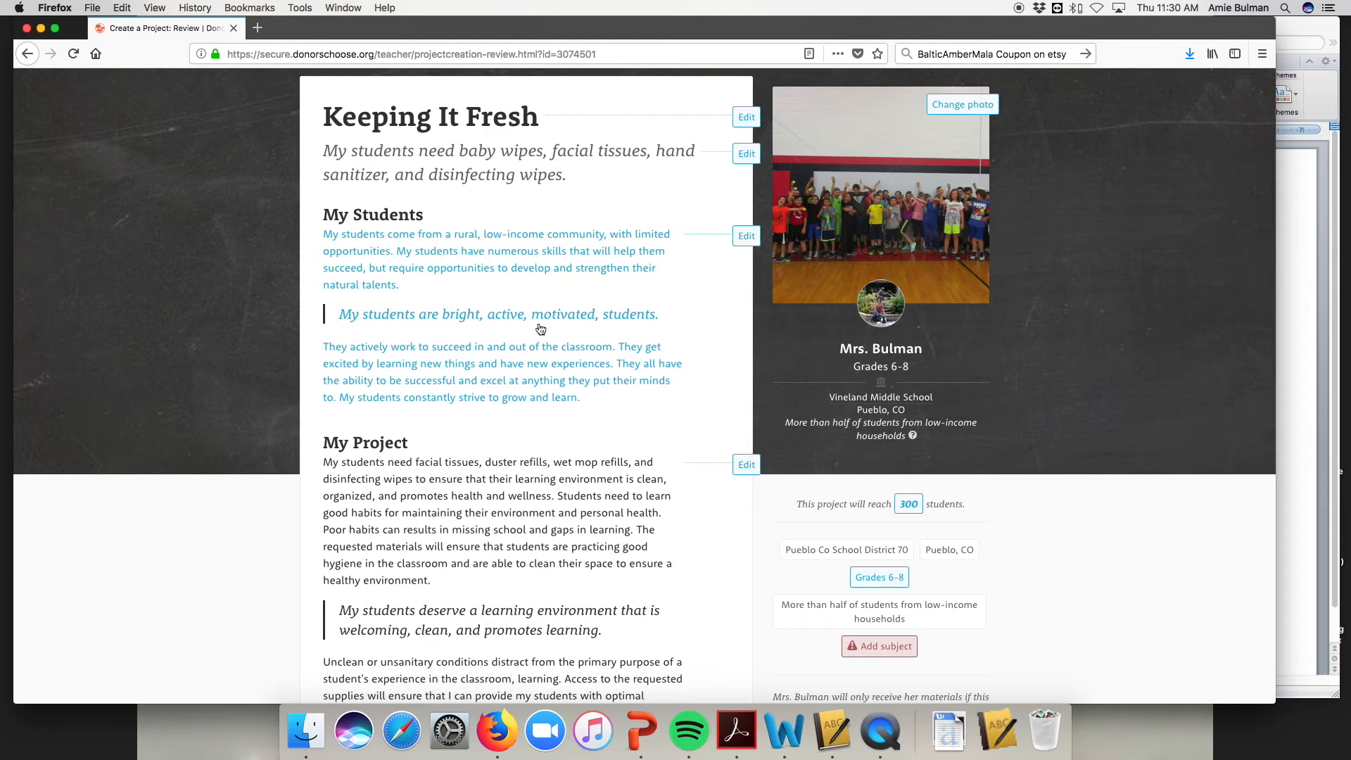
Add a Music & The Arts subject to the draft project, save the project details and look over the review page down to the total project goal
scroll(556, 485, "down", 3)
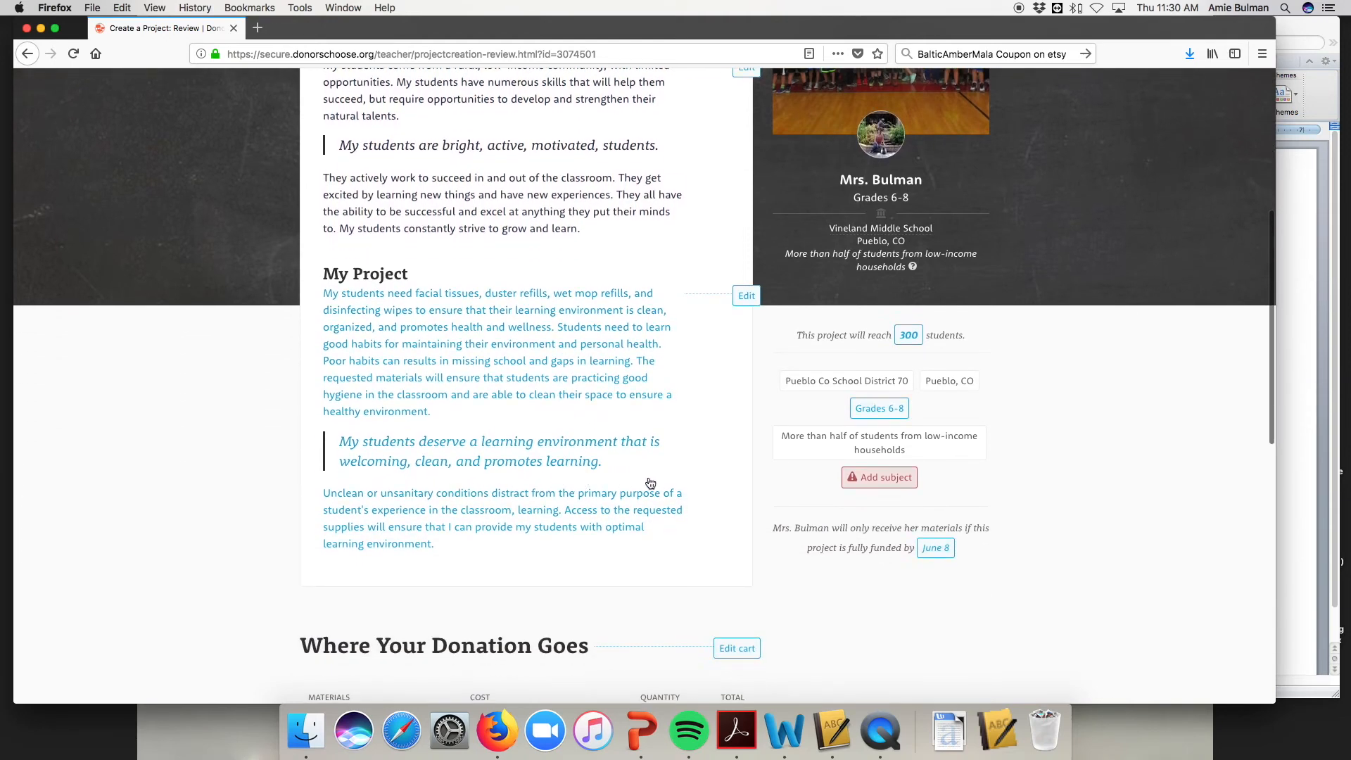
scroll(732, 479, "down", 3)
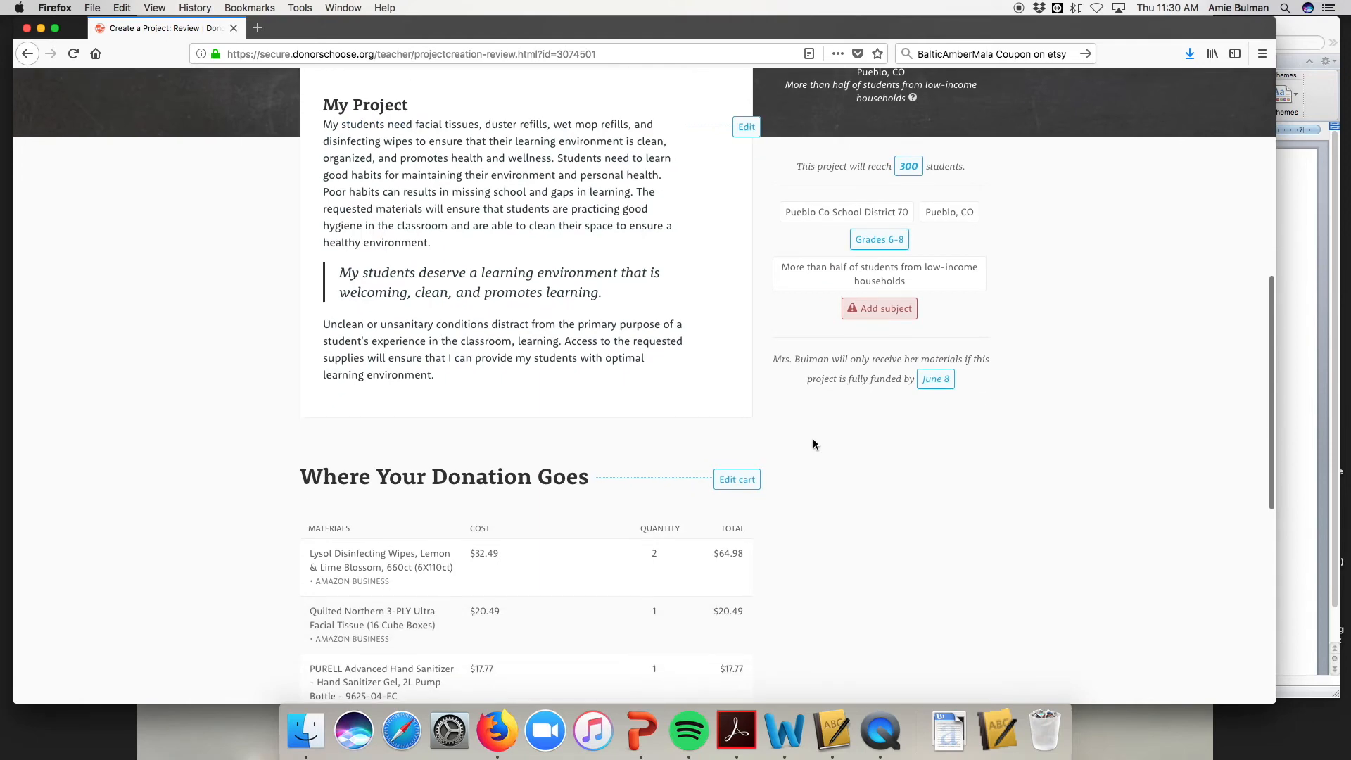
left_click(884, 309)
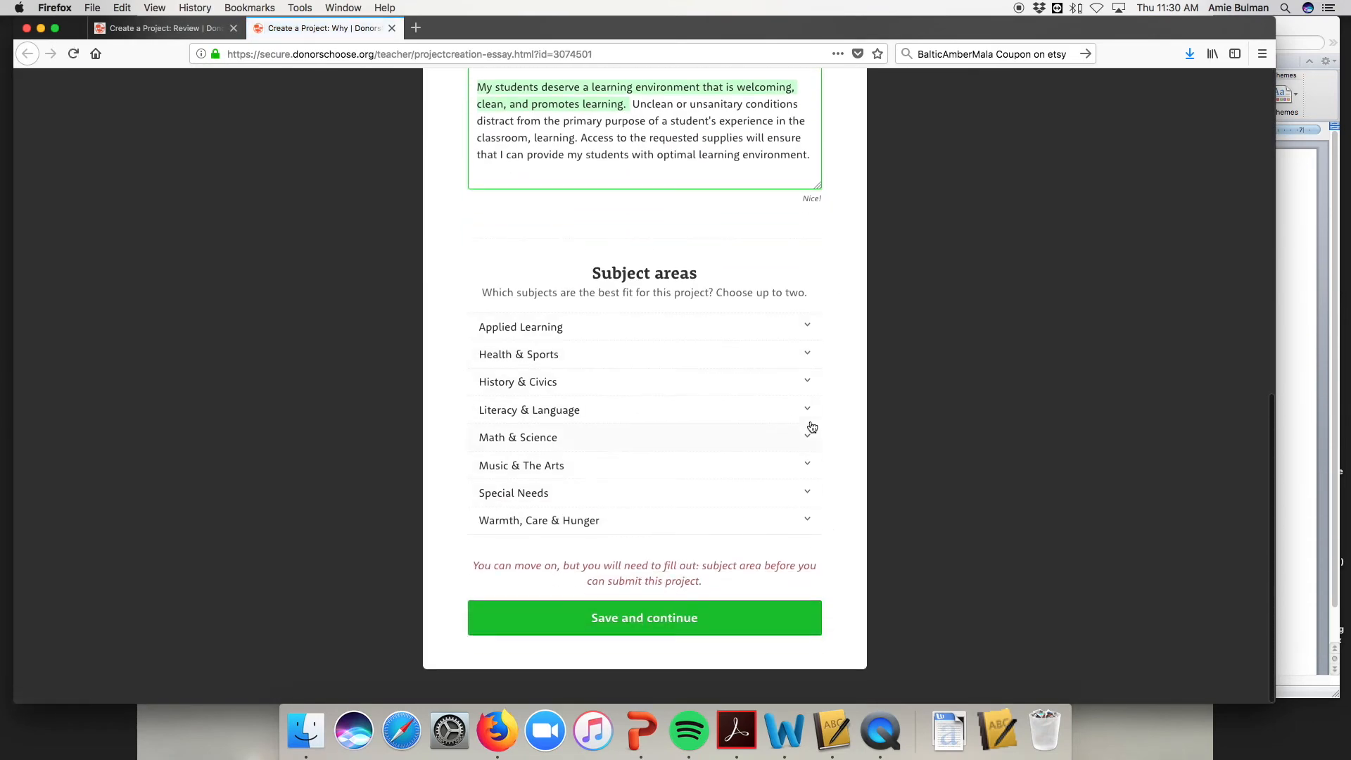
left_click(811, 468)
left_click(711, 497)
left_click(694, 622)
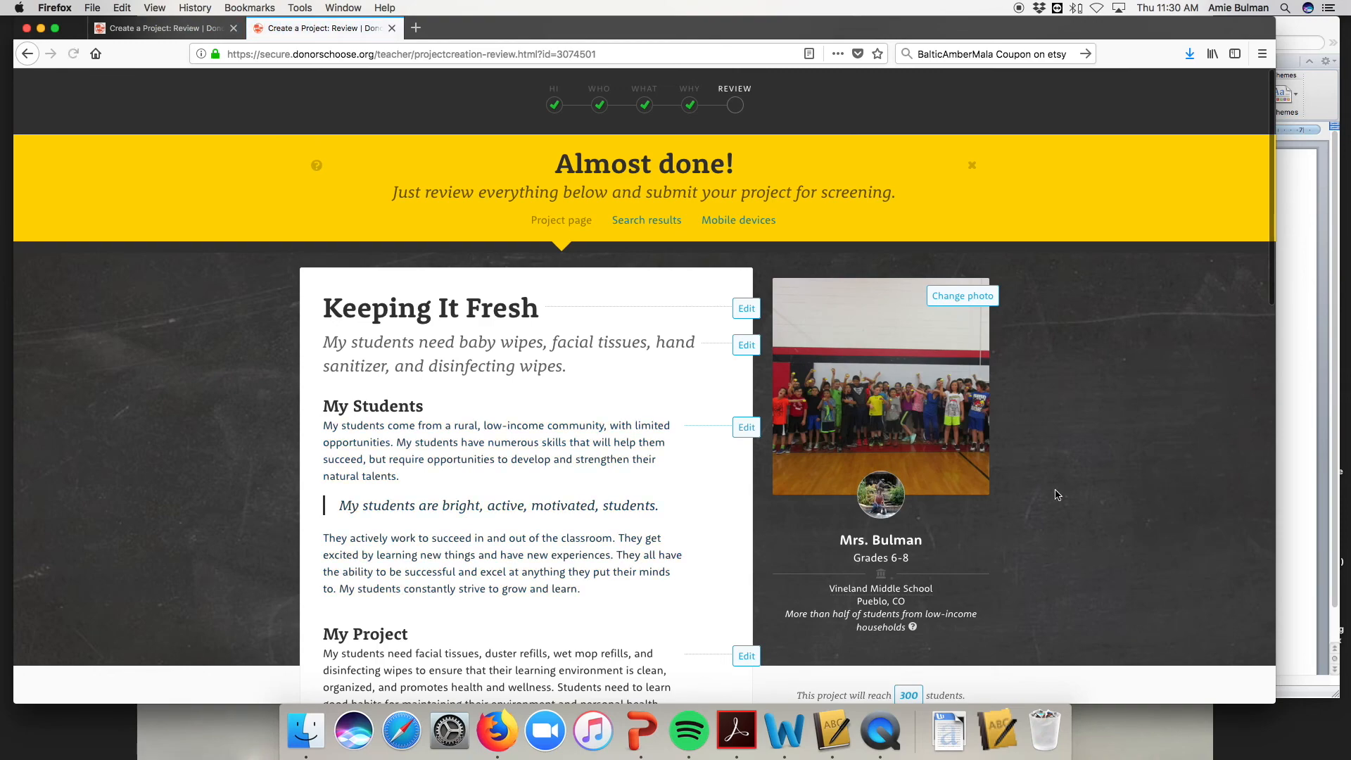
scroll(1087, 489, "down", 15)
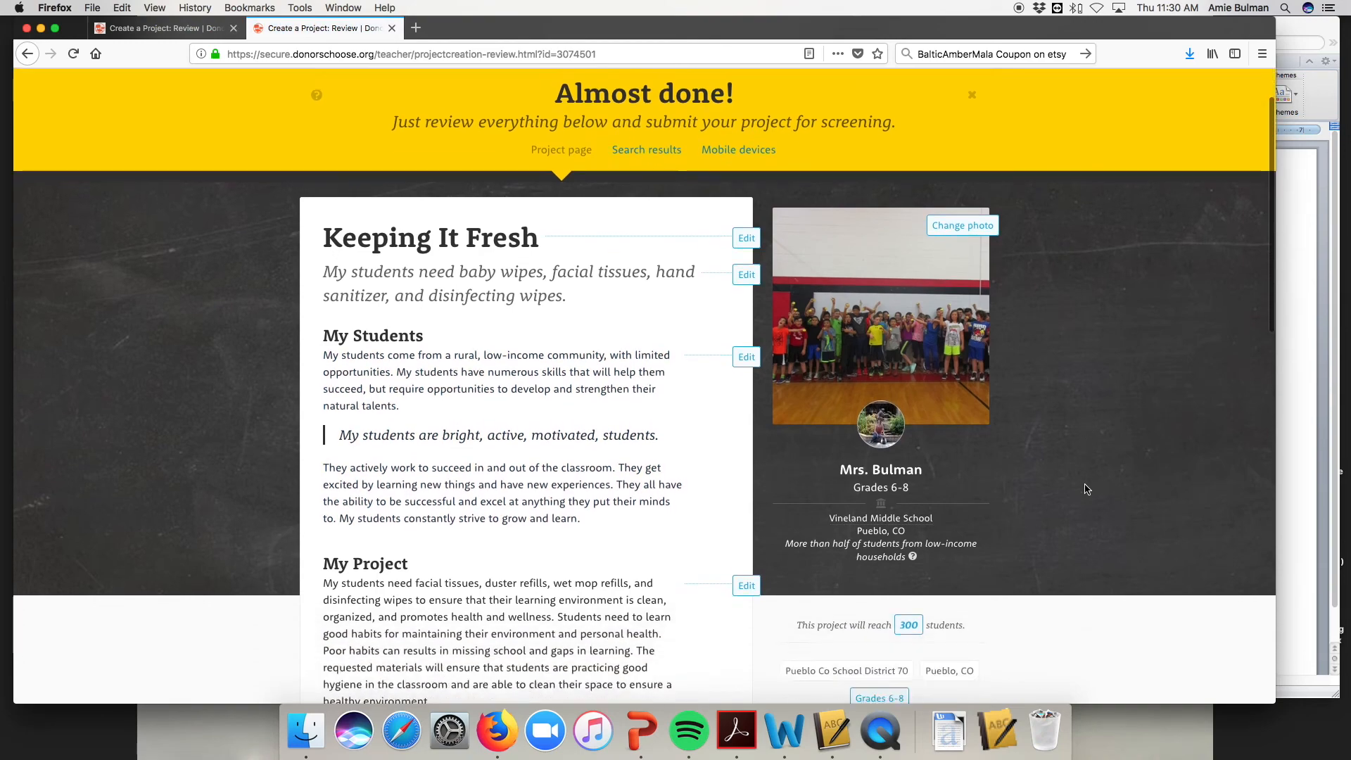
scroll(1084, 485, "down", 2)
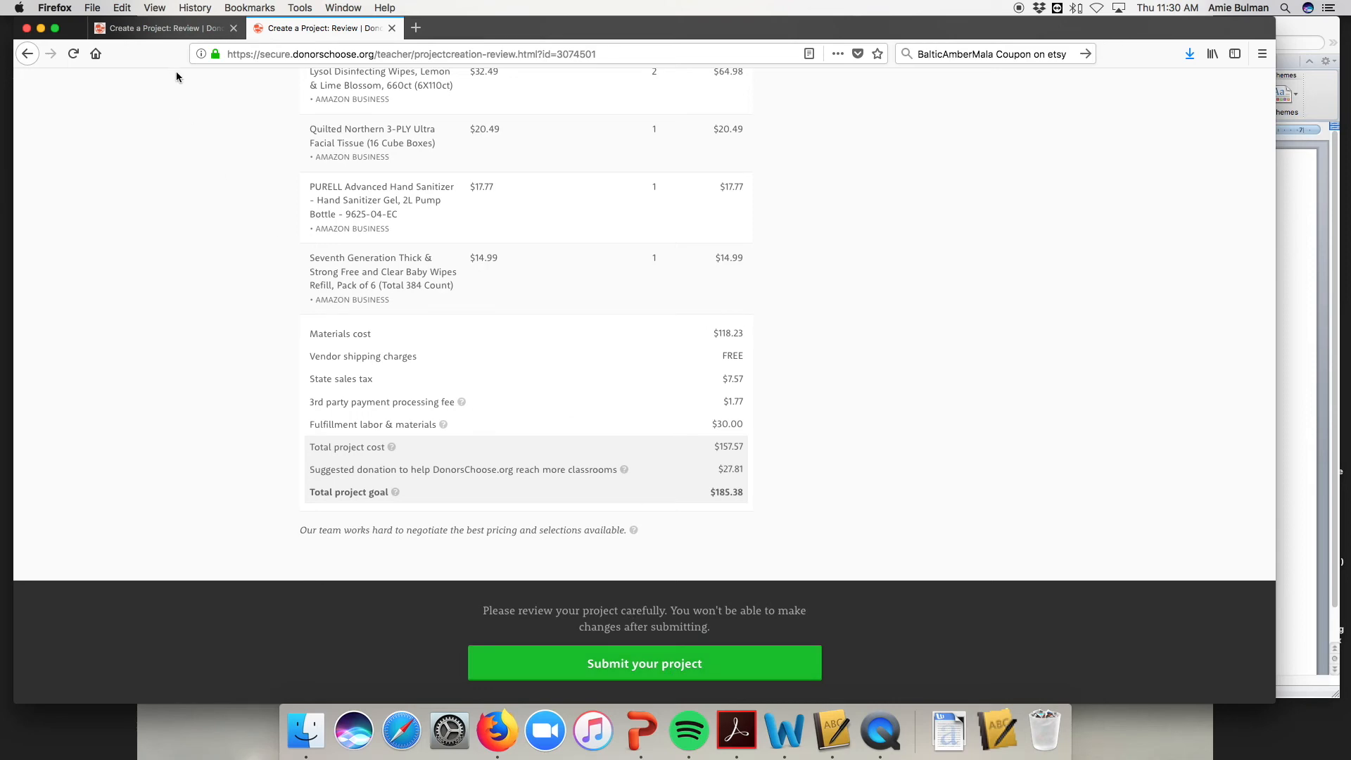
Leave the draft in the first tab and open the fully funded "Keeping It Fresh" project created January 15
left_click(176, 32)
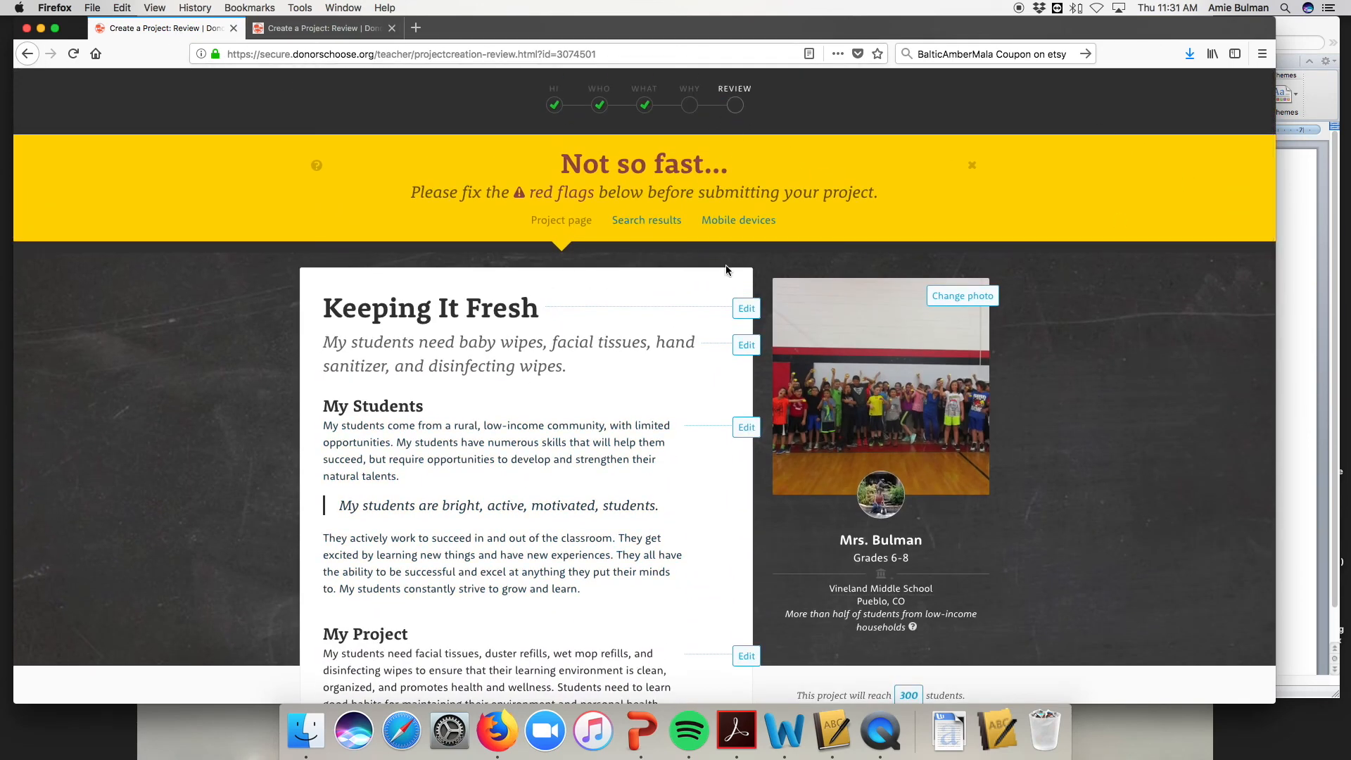
left_click(31, 56)
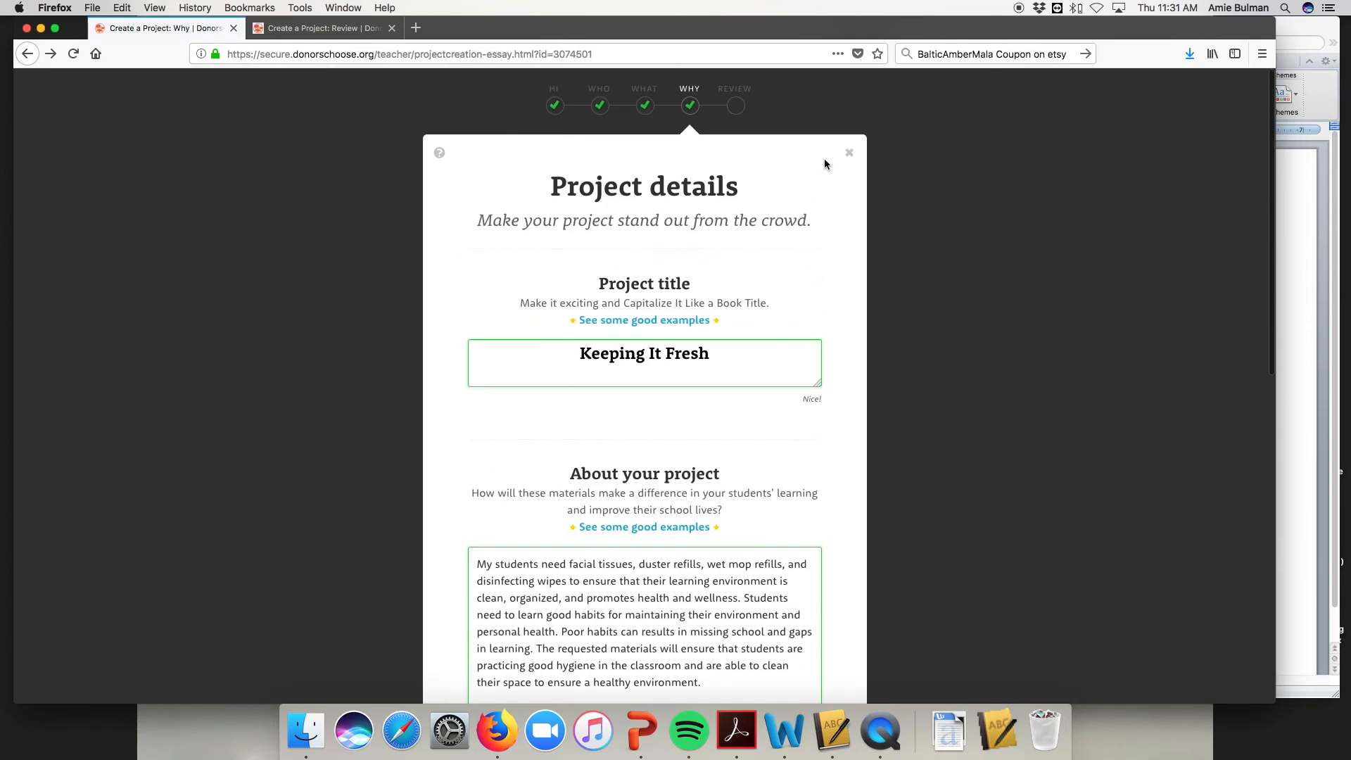
left_click(846, 152)
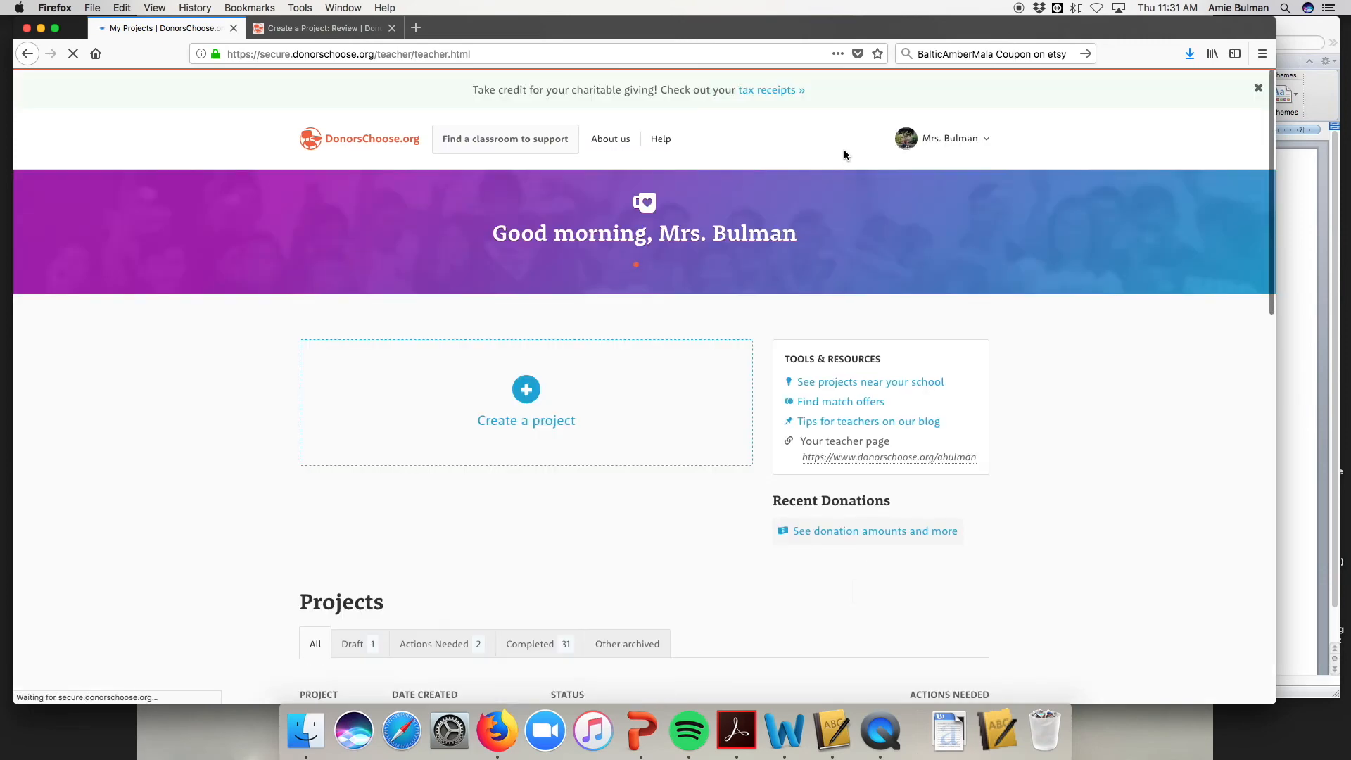
scroll(855, 558, "down", 10)
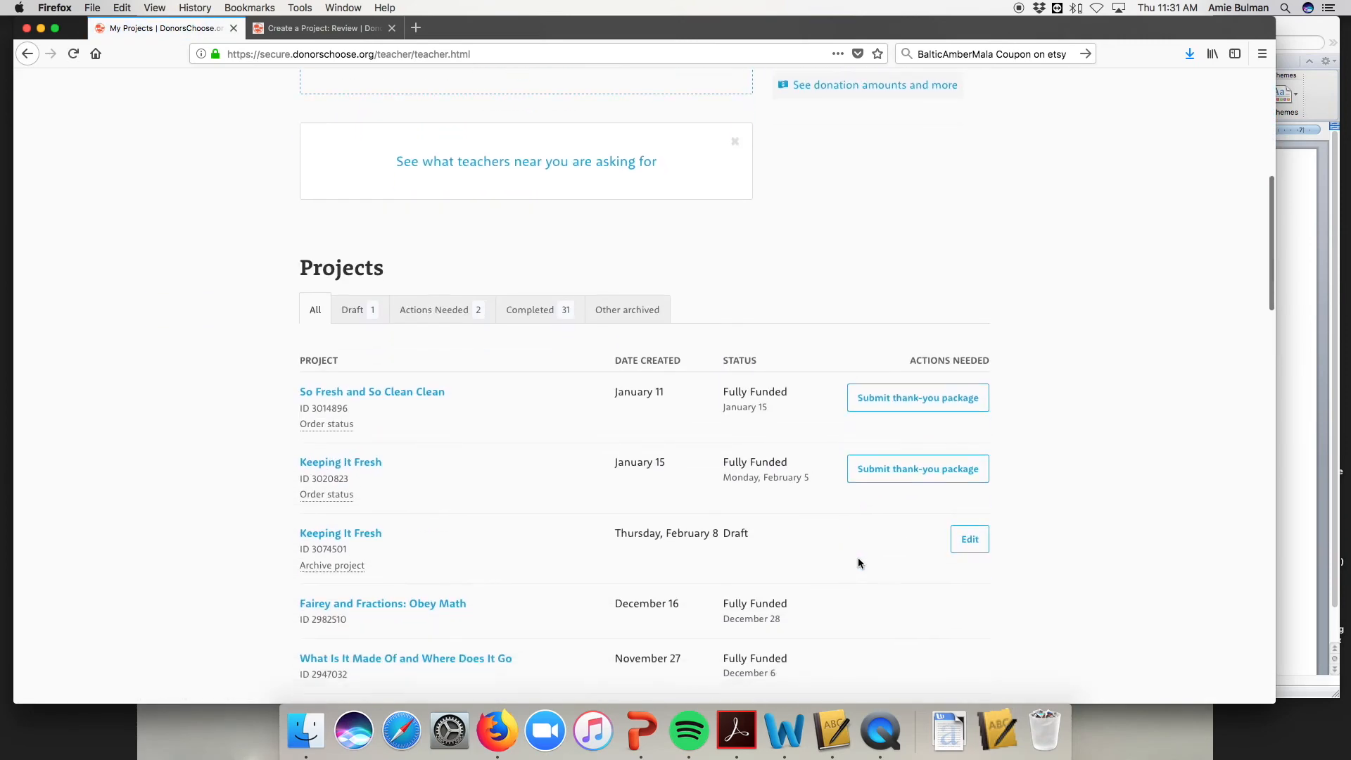
left_click(366, 463)
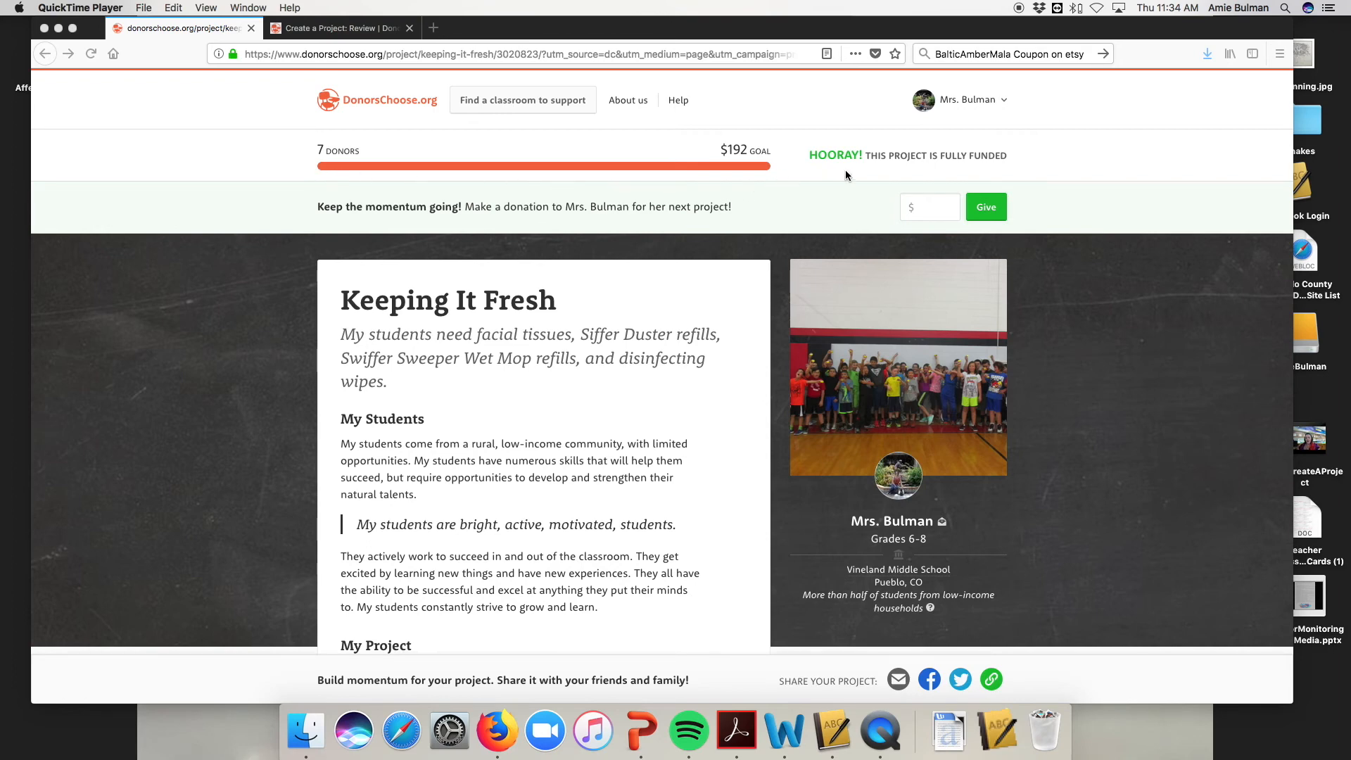
Look over the funded project's description, matching fund details, requested materials and cost breakdown
scroll(749, 285, "down", 5)
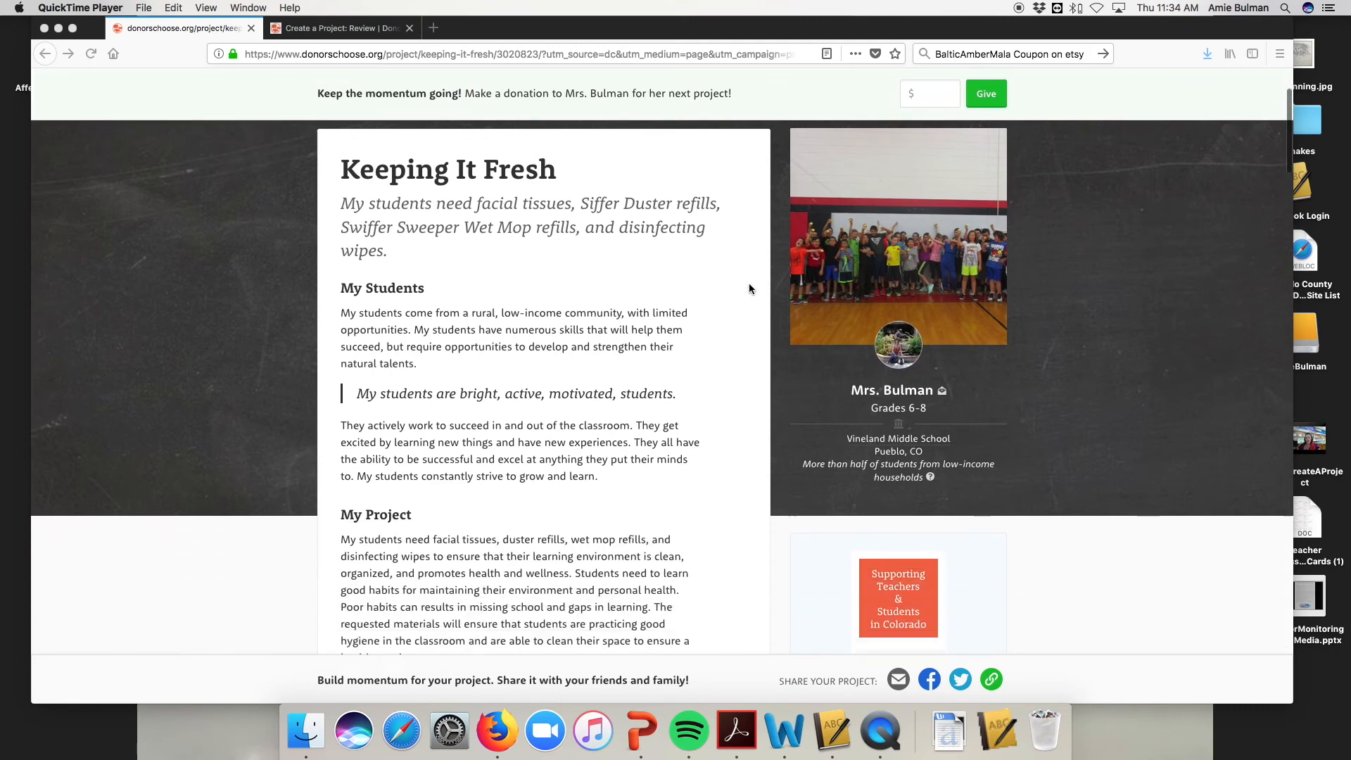
scroll(749, 294, "down", 5)
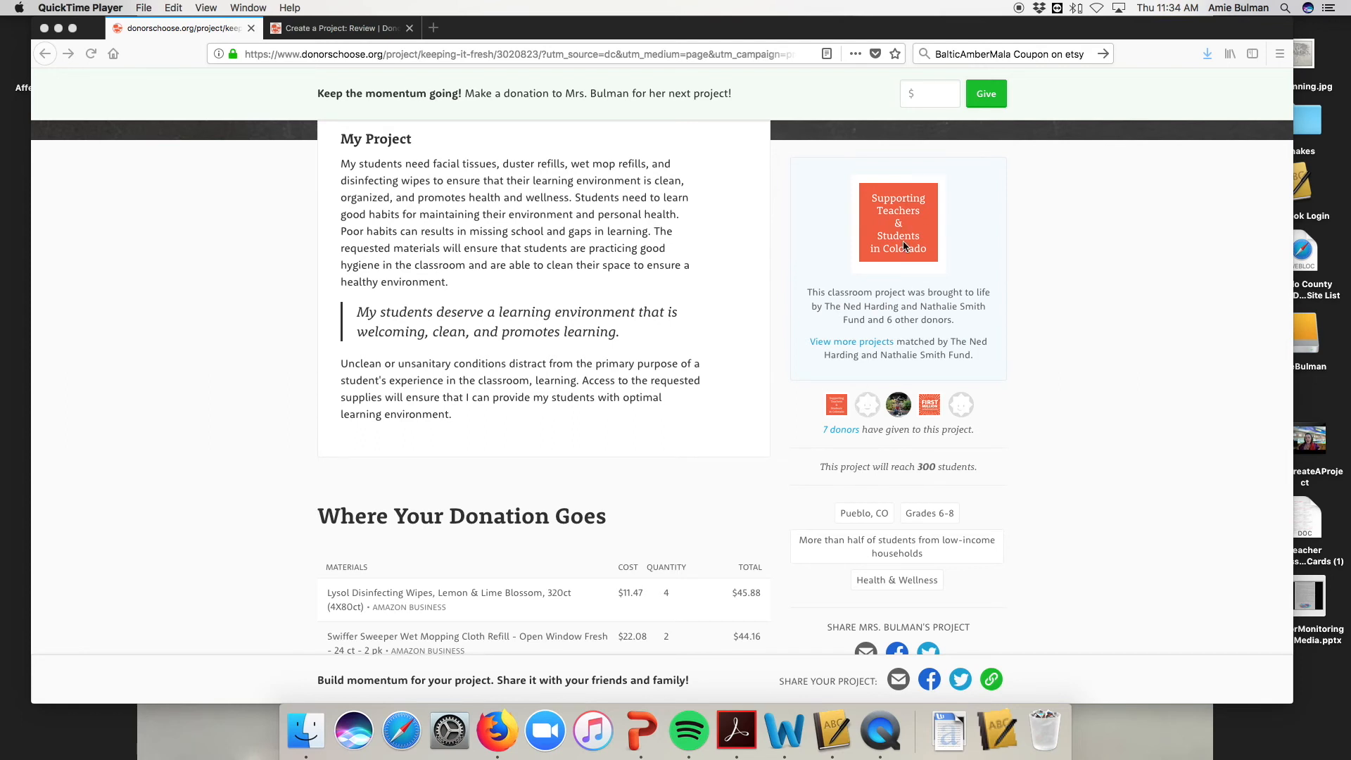
scroll(520, 401, "down", 4)
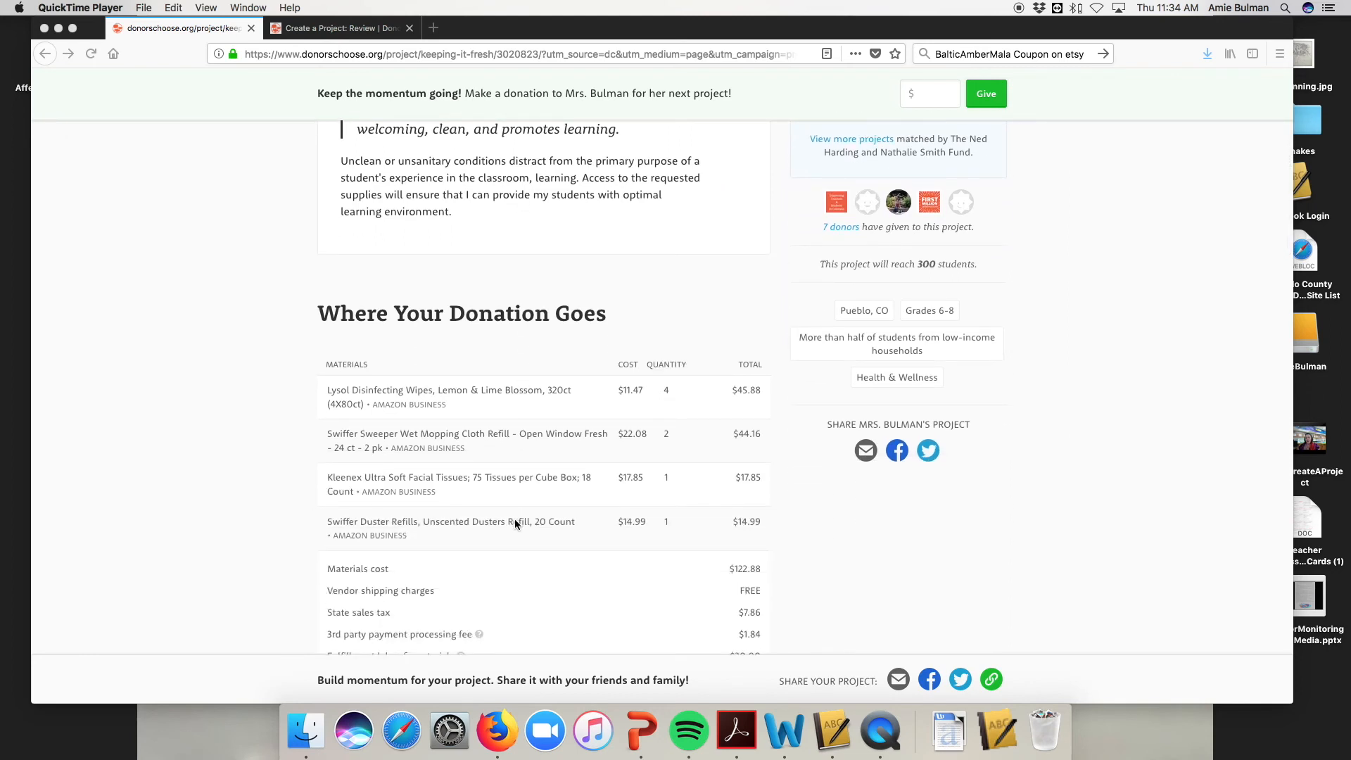
scroll(514, 518, "down", 4)
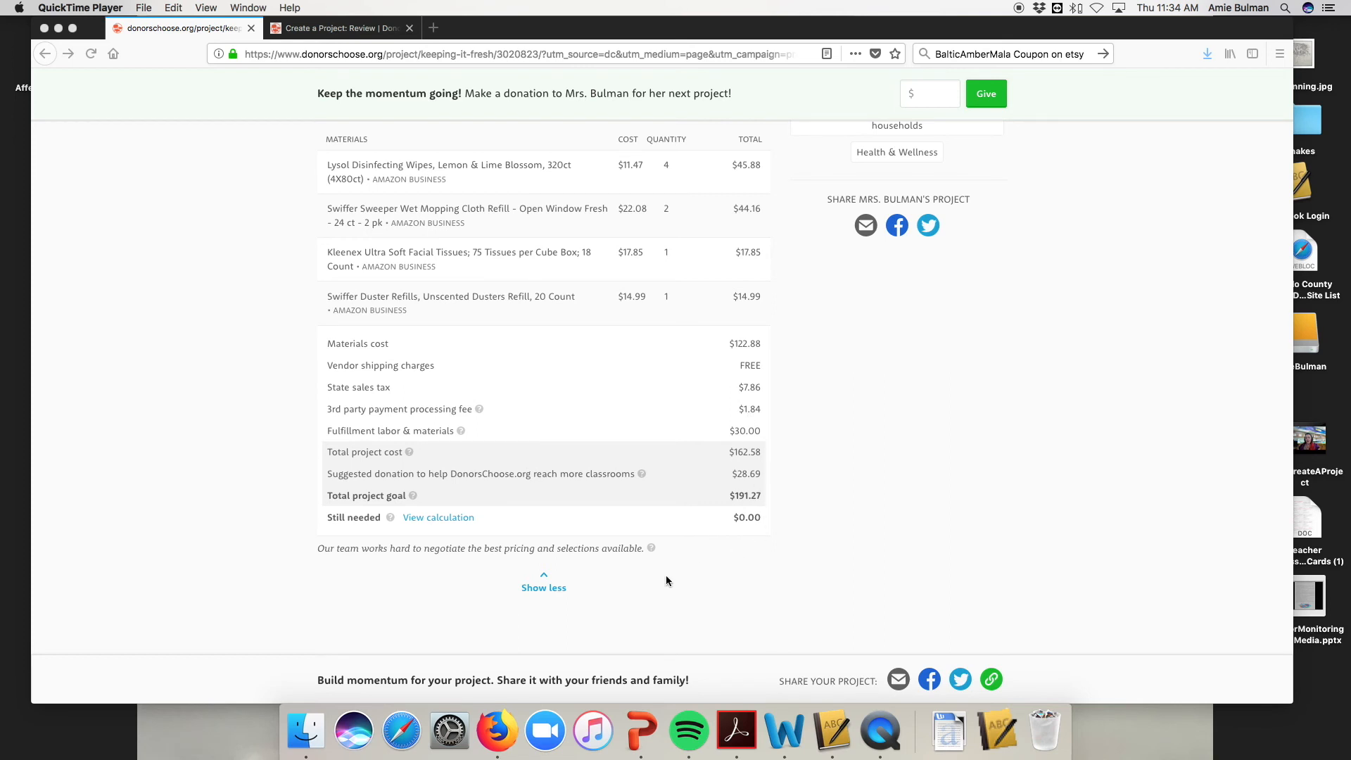
Read through the funded project's activity feed, covering purchase updates, donations, matching funds and the teacher's thank-you replies
scroll(568, 495, "down", 4)
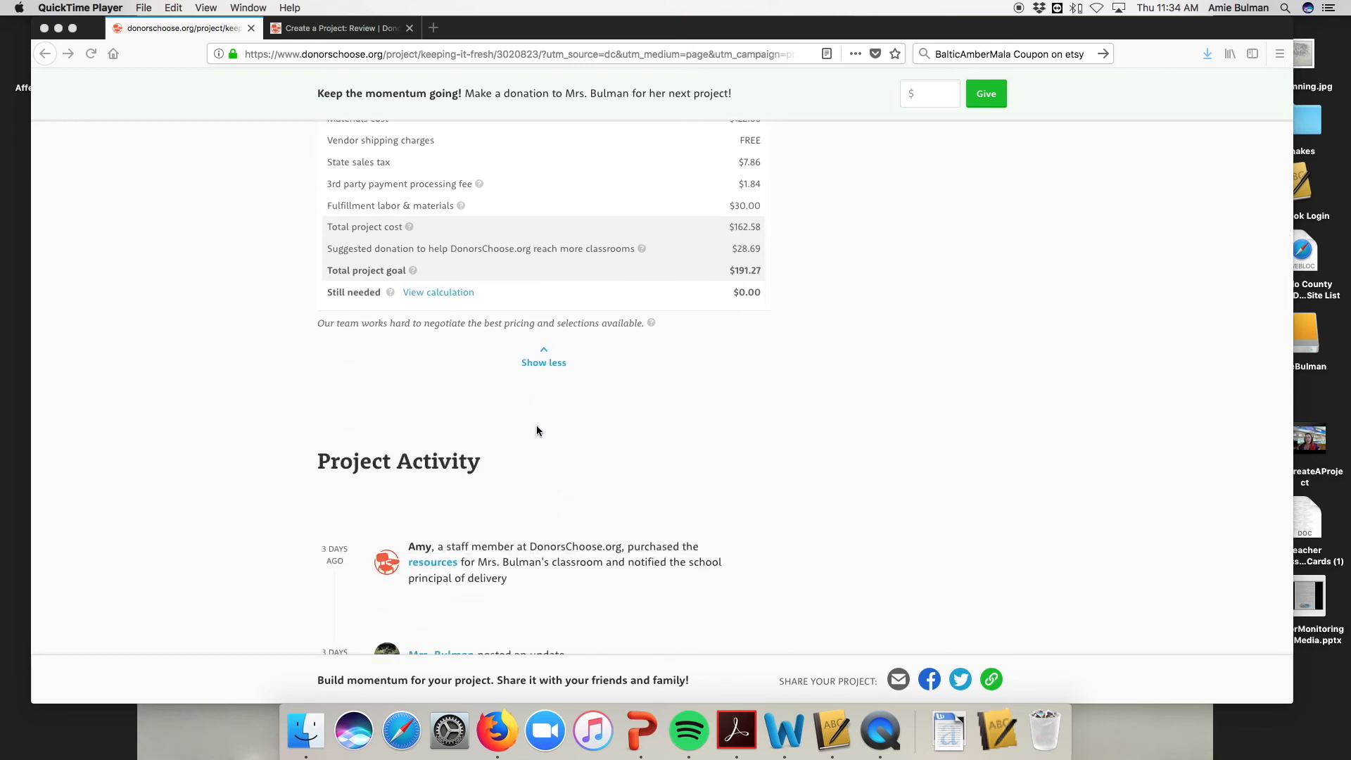
scroll(537, 429, "down", 3)
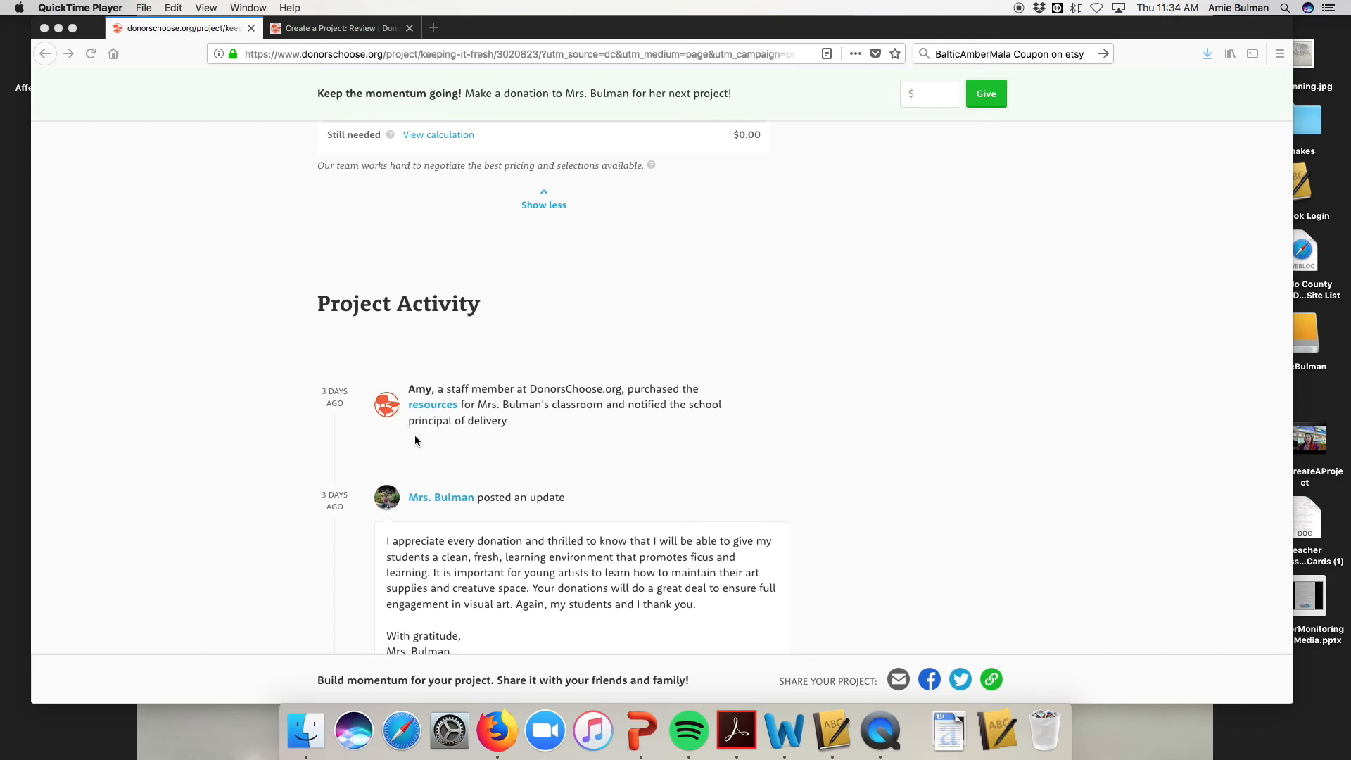
scroll(634, 355, "down", 4)
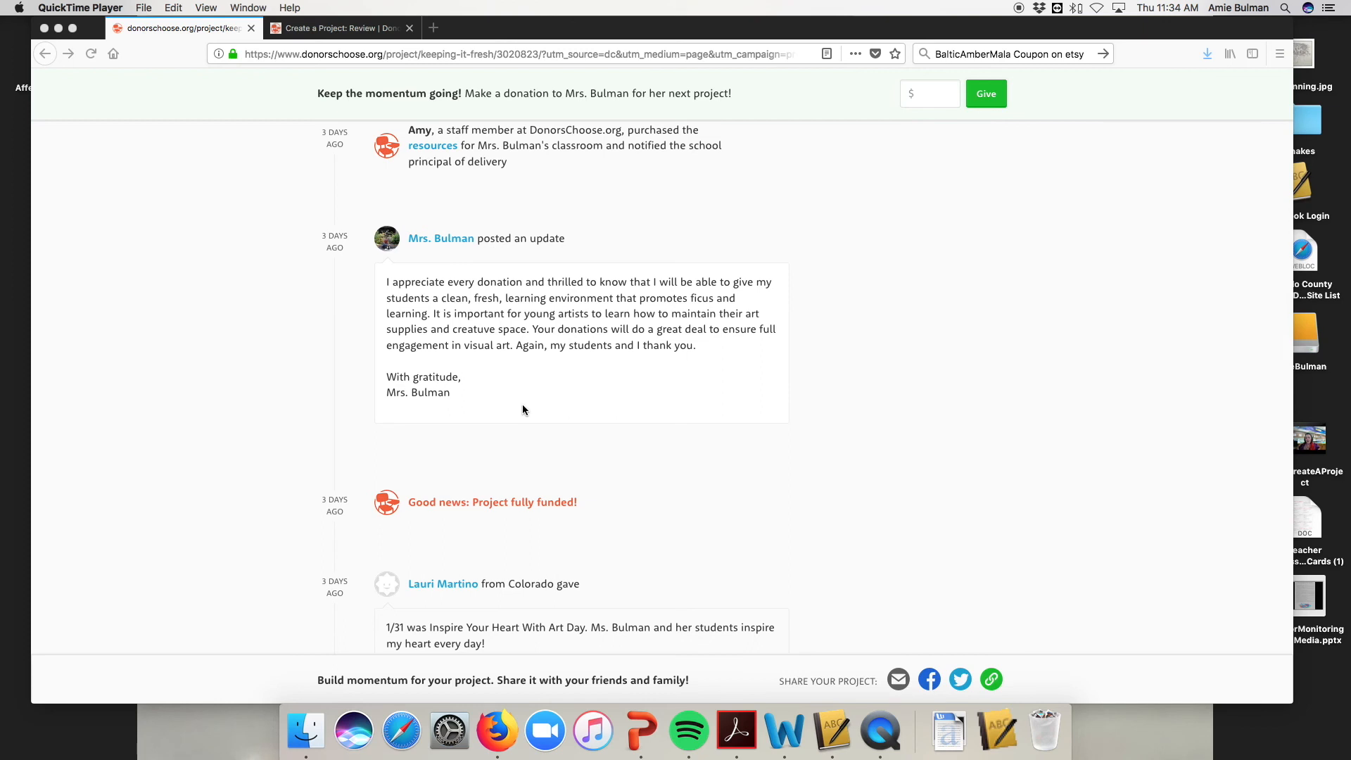
scroll(524, 410, "down", 2)
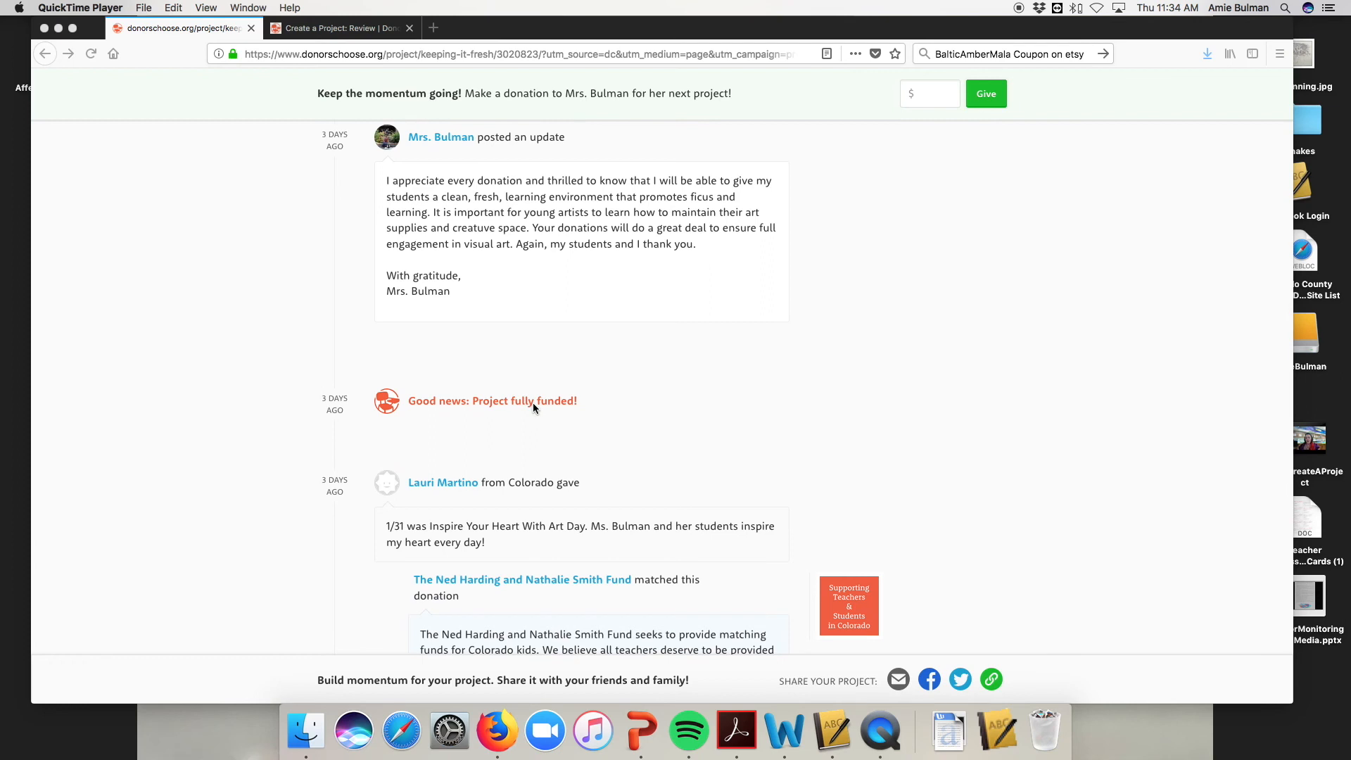
scroll(533, 402, "down", 4)
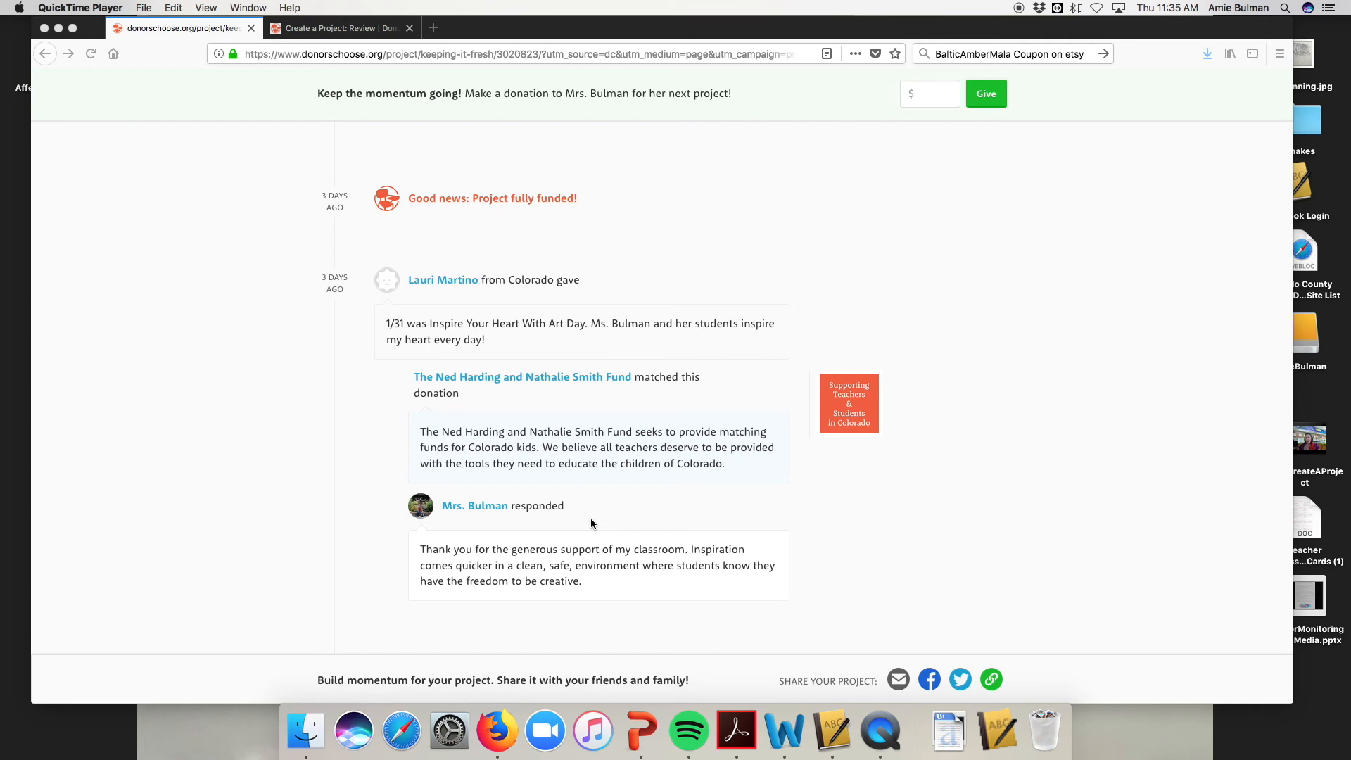
scroll(590, 519, "down", 10)
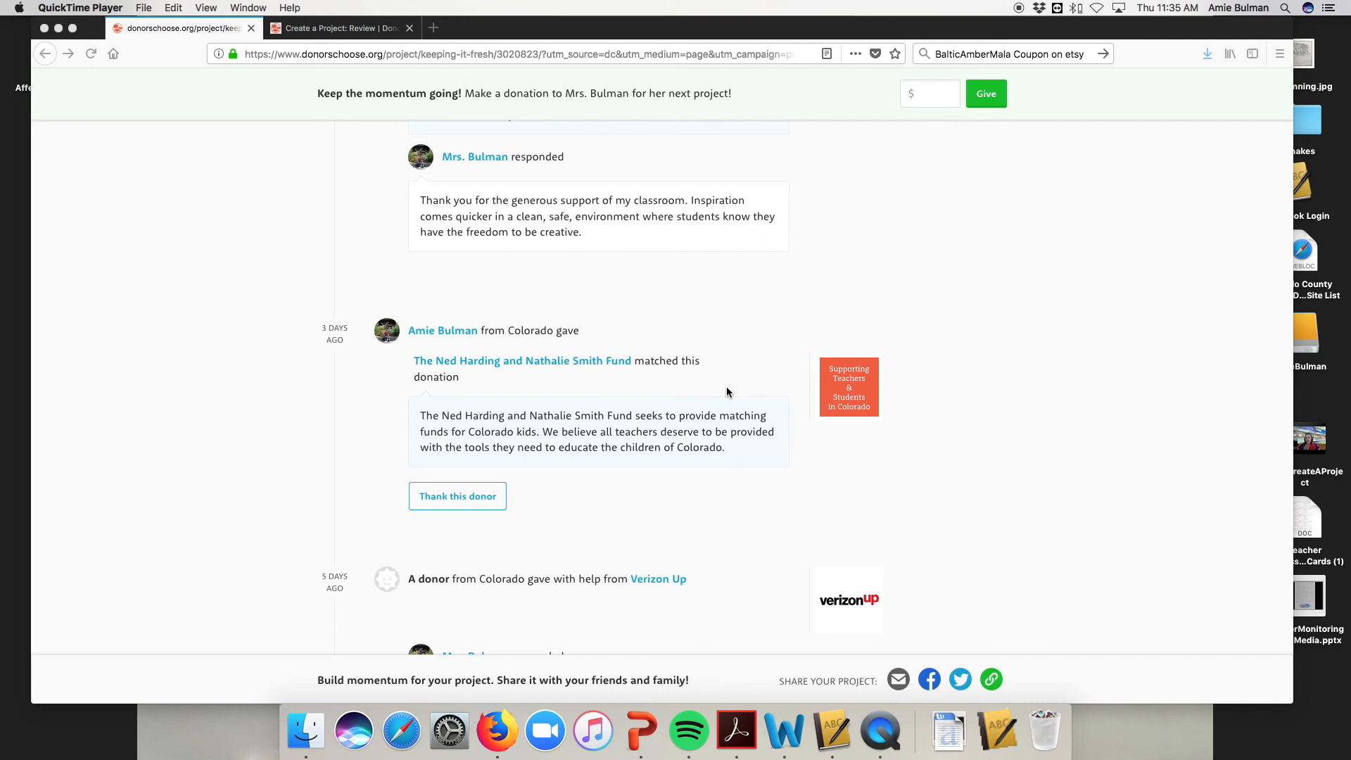
scroll(725, 397, "down", 5)
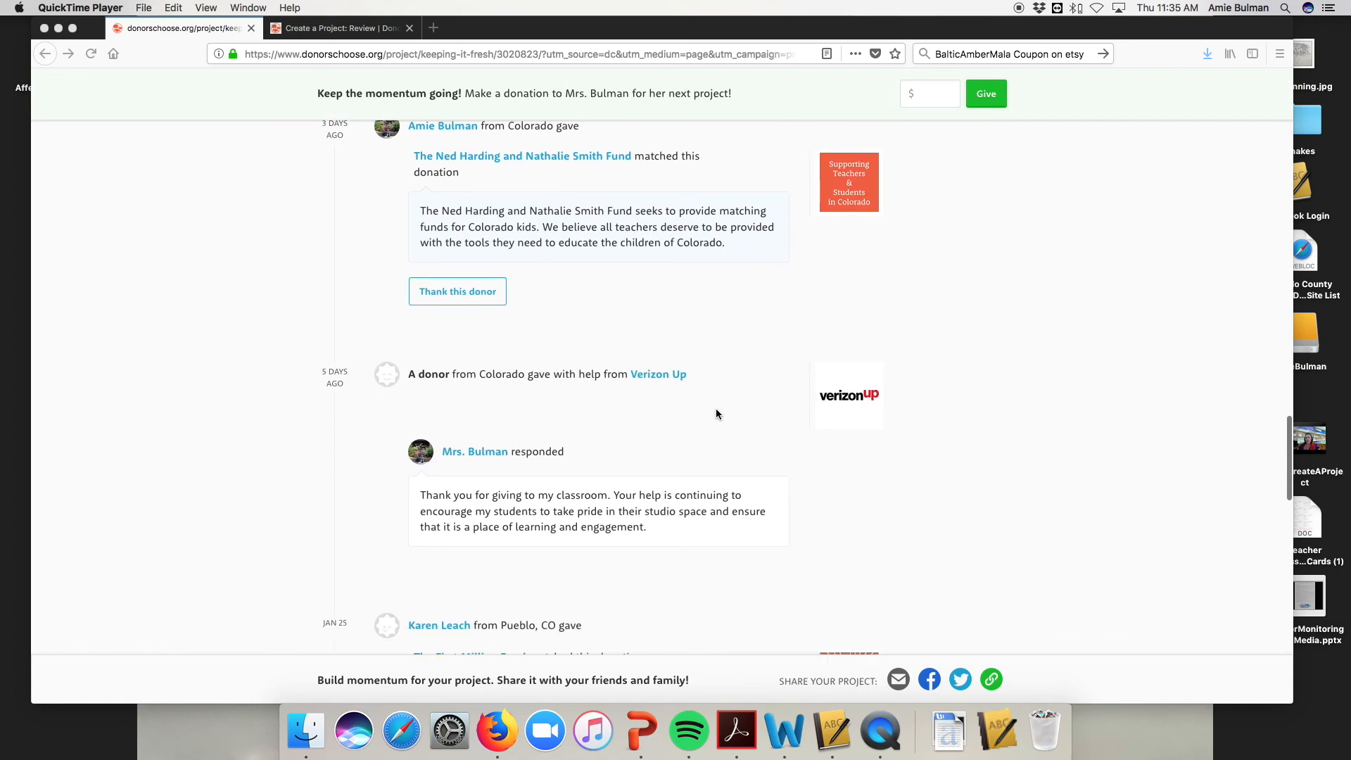
scroll(528, 397, "down", 12)
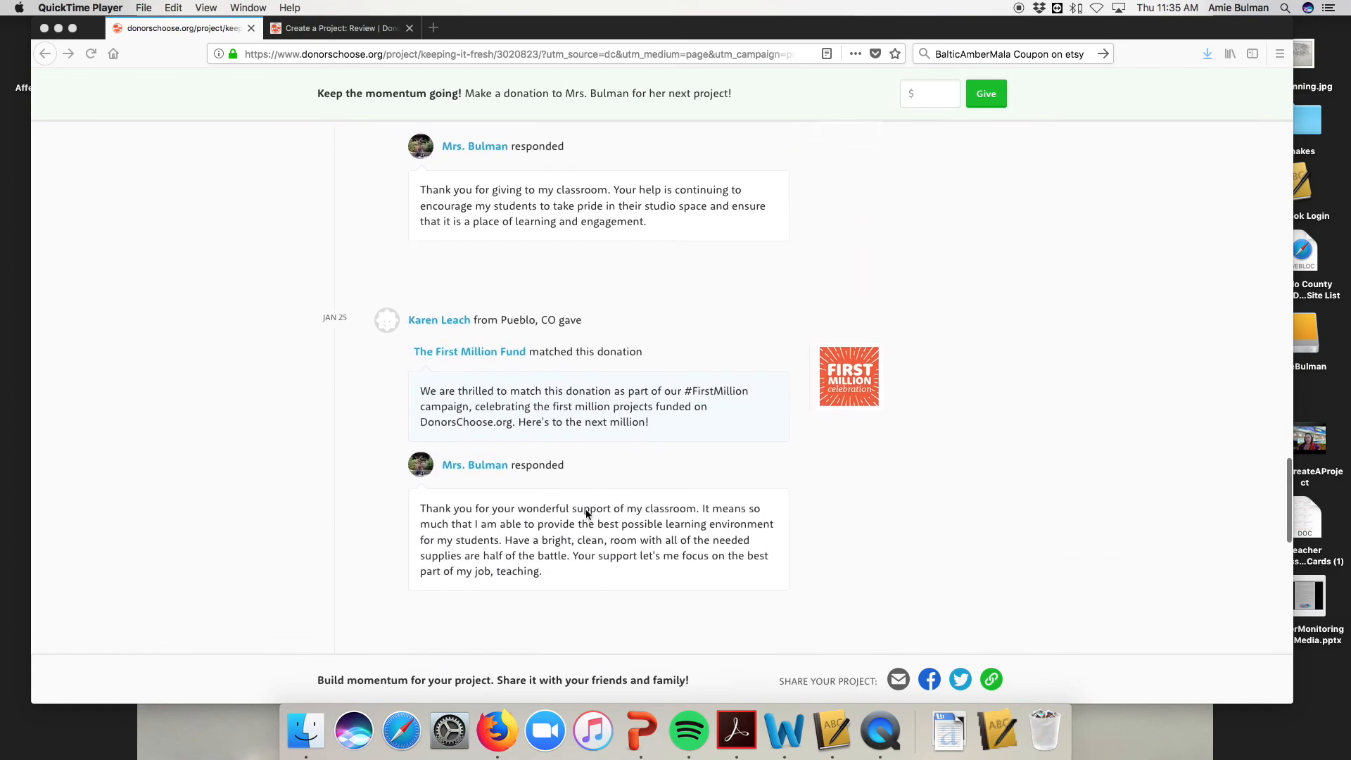
scroll(601, 521, "up", 20)
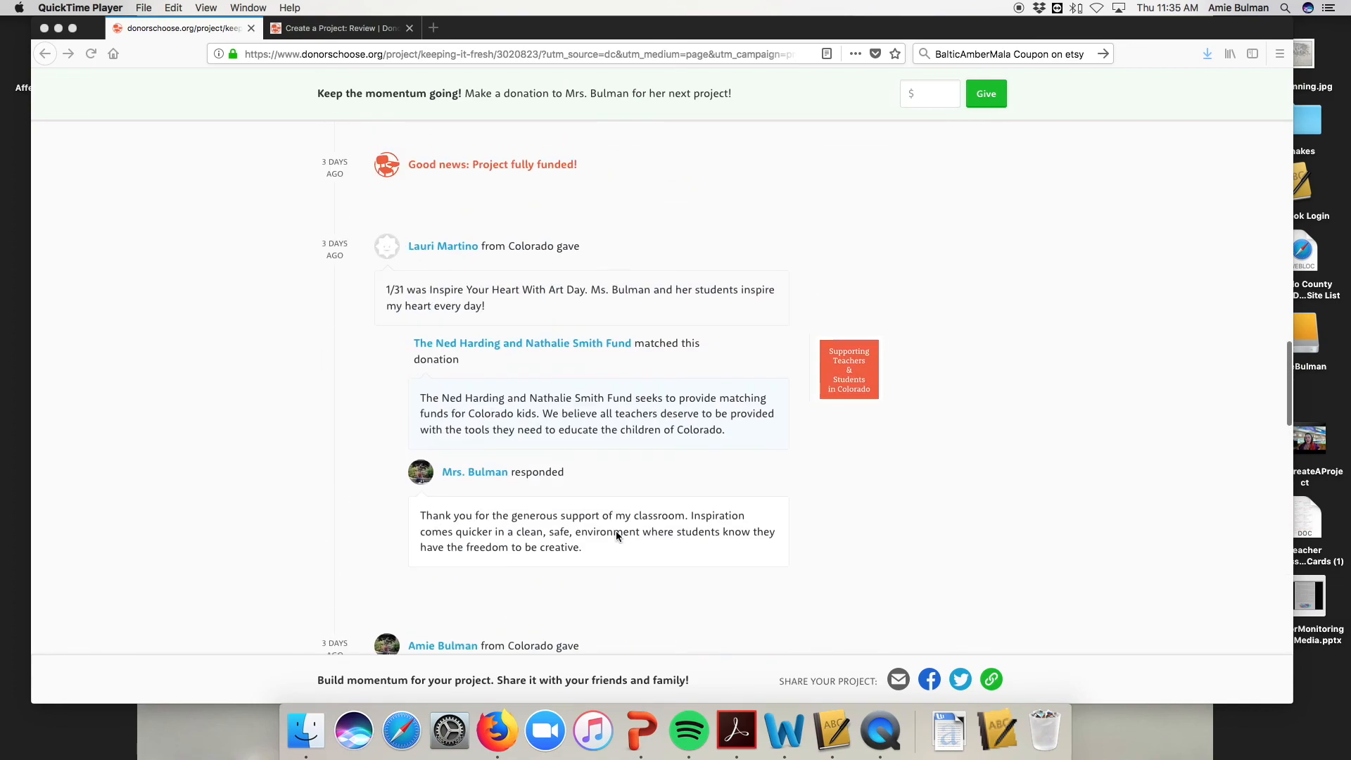
scroll(614, 535, "up", 20)
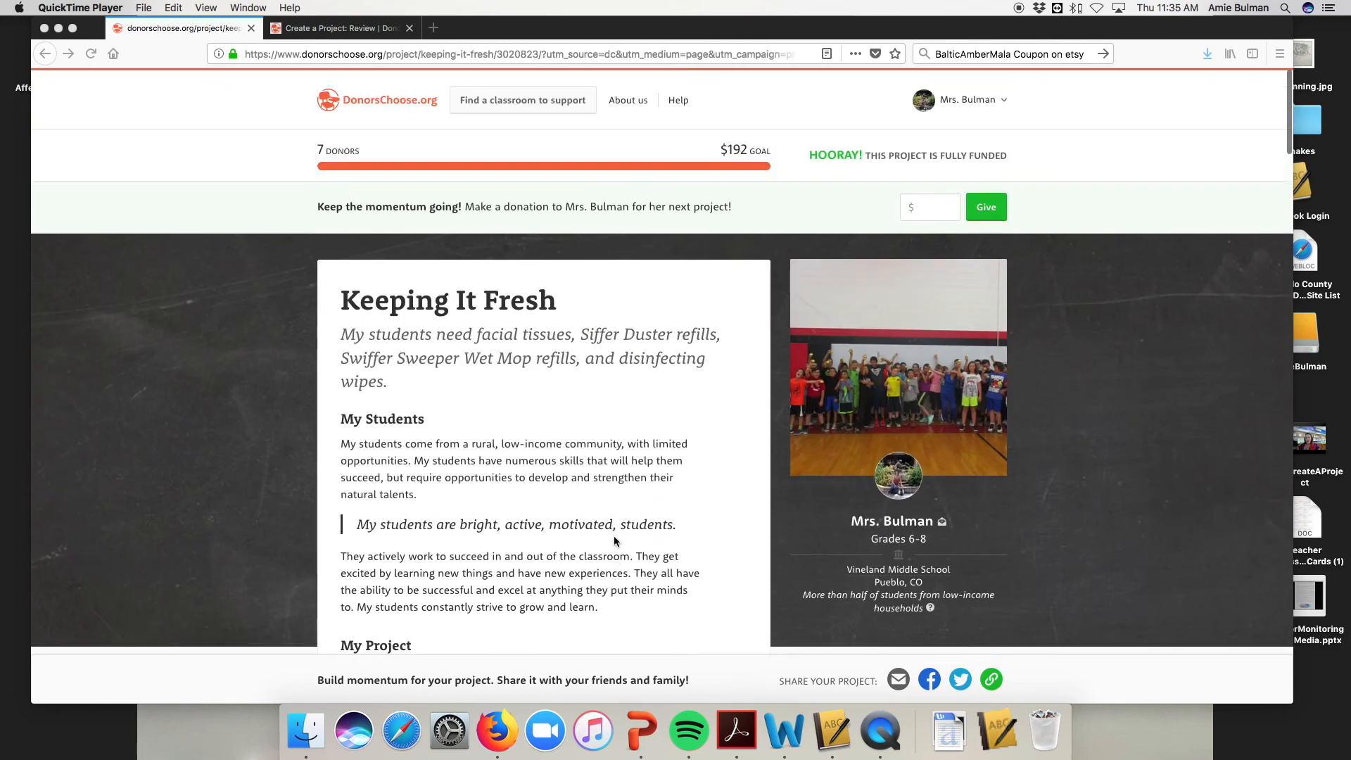
Return to the projects list and open the thank-you package steps for the fully funded "Keeping It Fresh" project
left_click(974, 133)
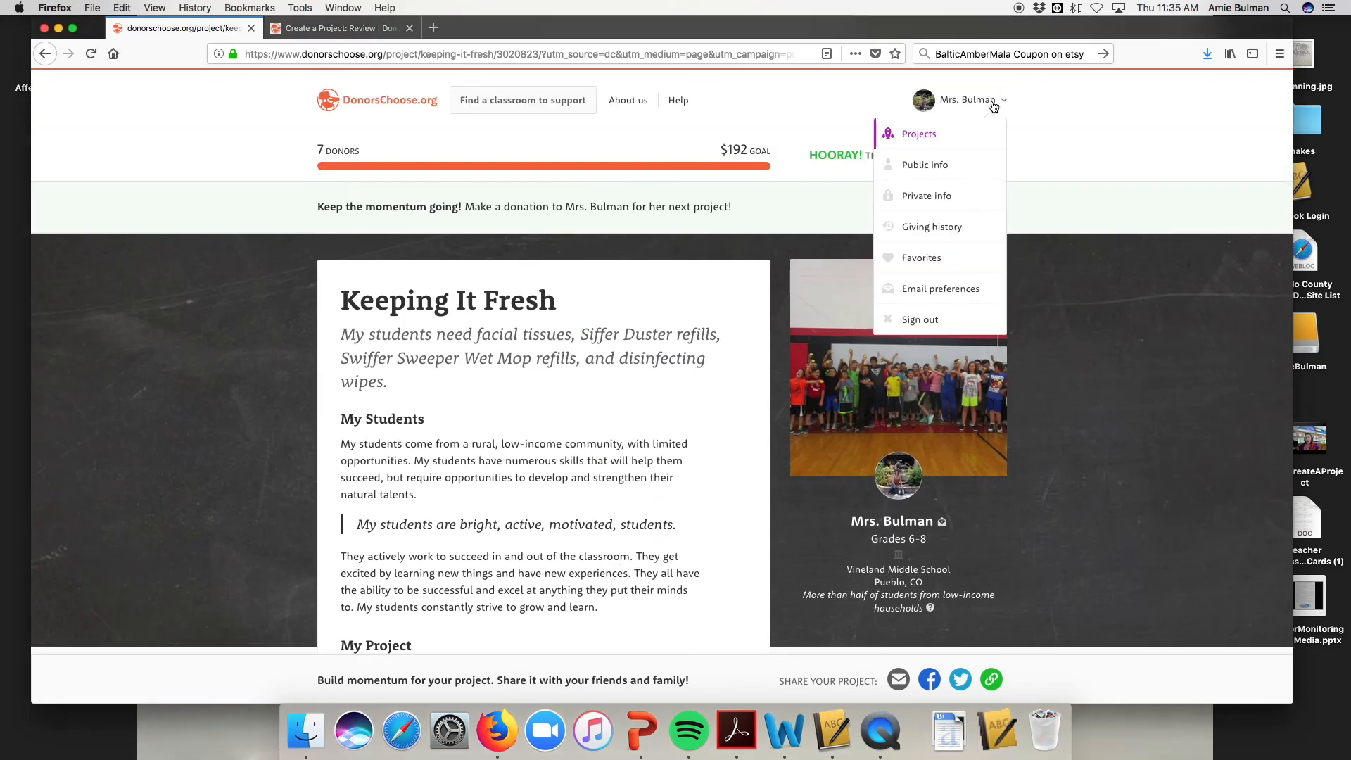
left_click(971, 135)
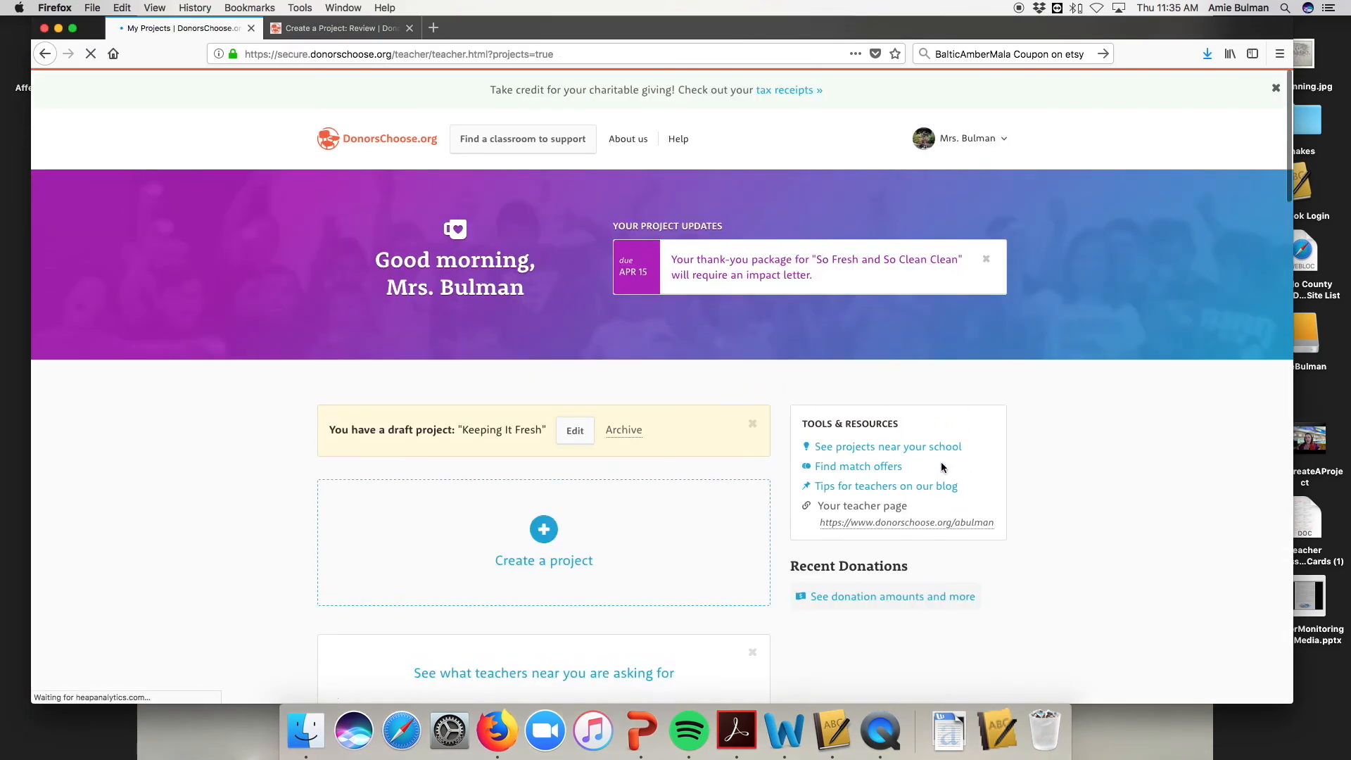
scroll(734, 435, "down", 5)
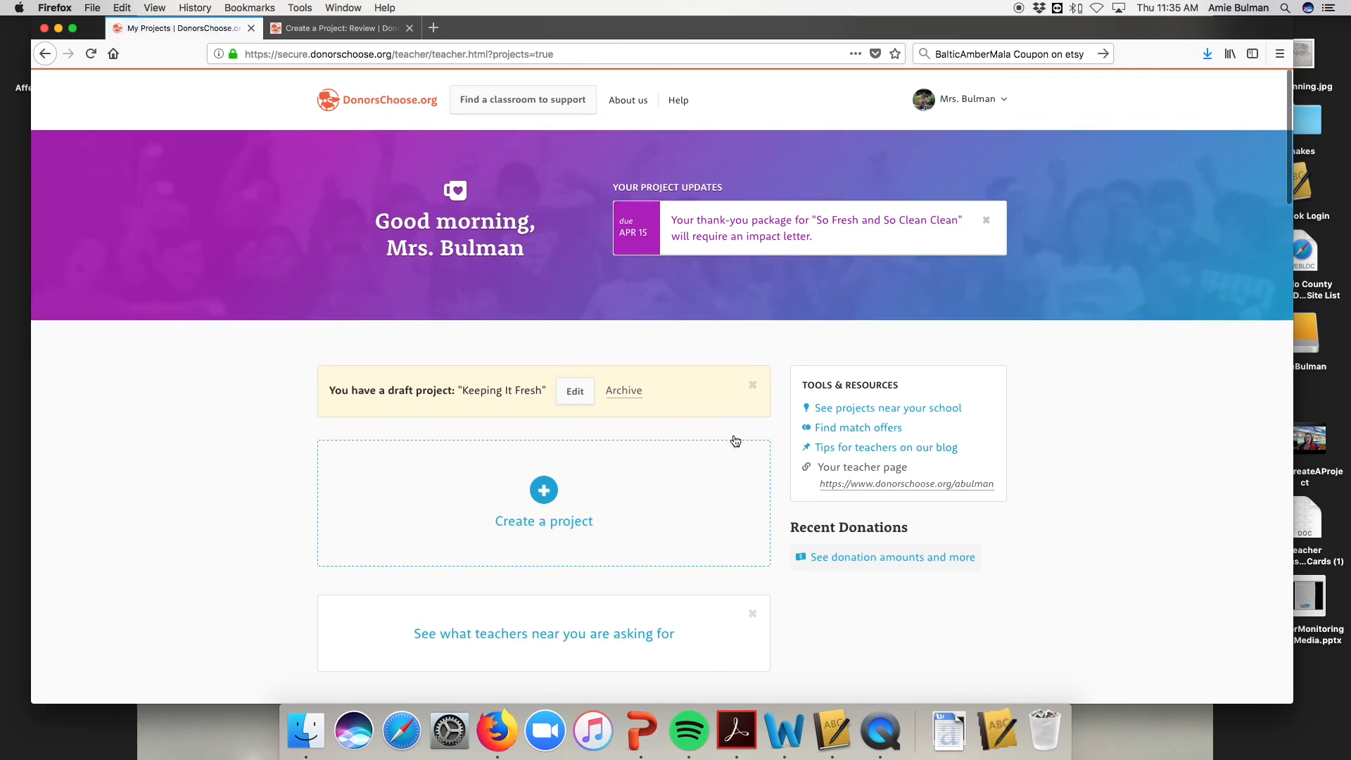
scroll(736, 444, "down", 5)
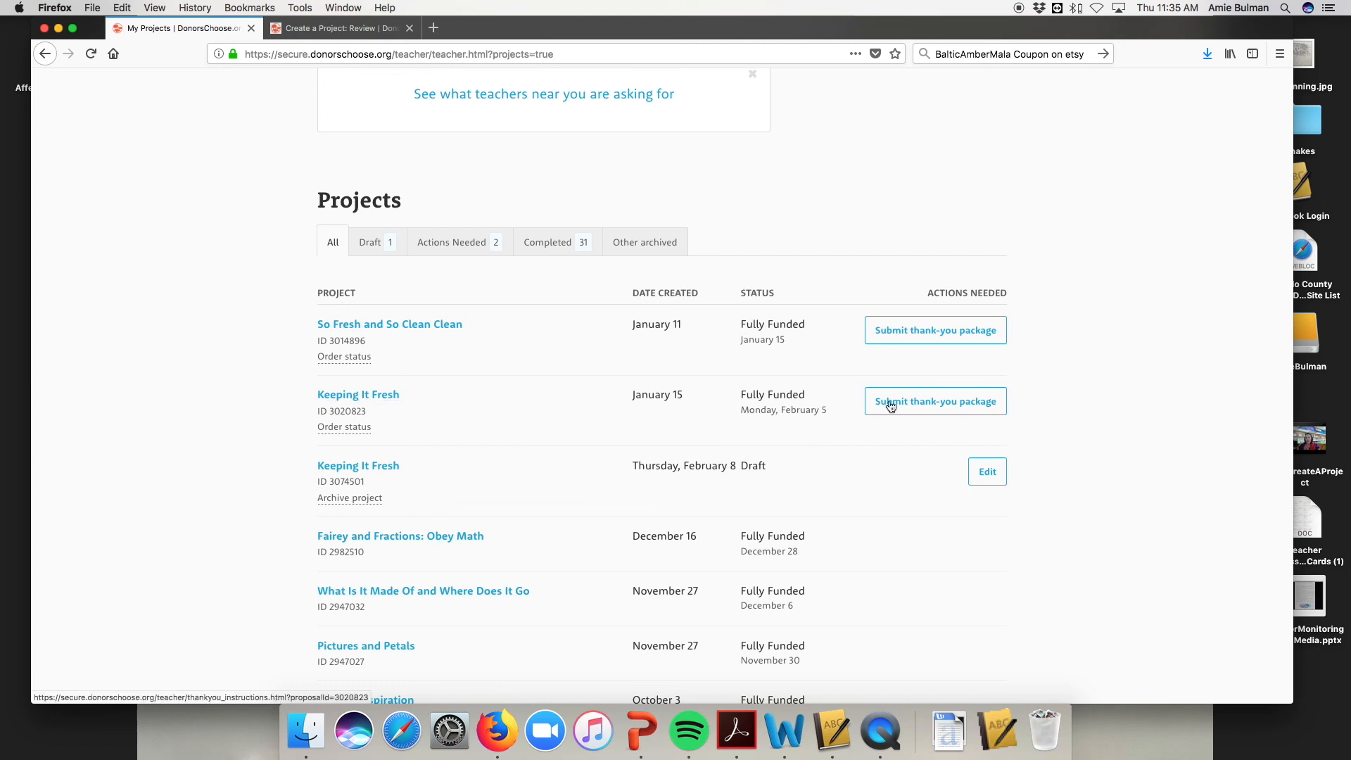
left_click(913, 402)
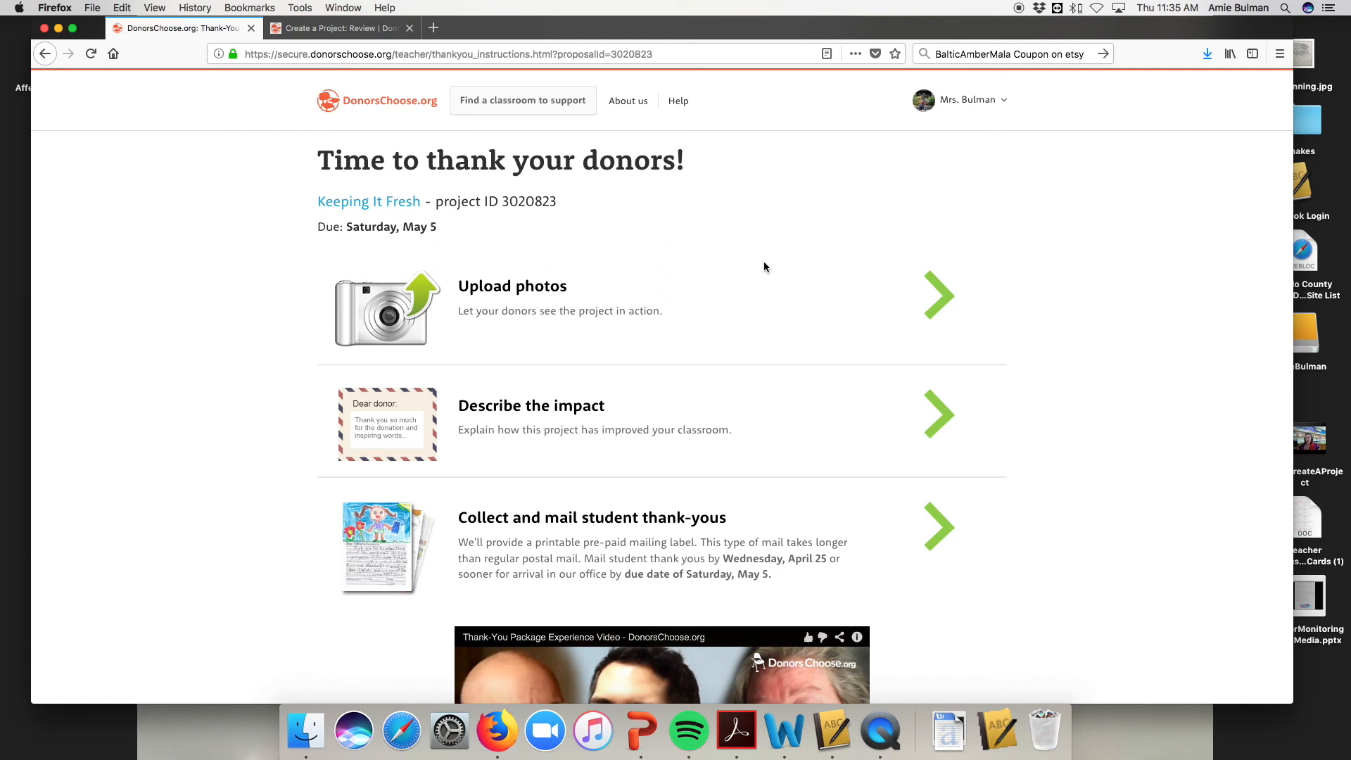
Look over the thank-you package's photo upload instructions, from permission slips to publishing the photos
left_click(943, 288)
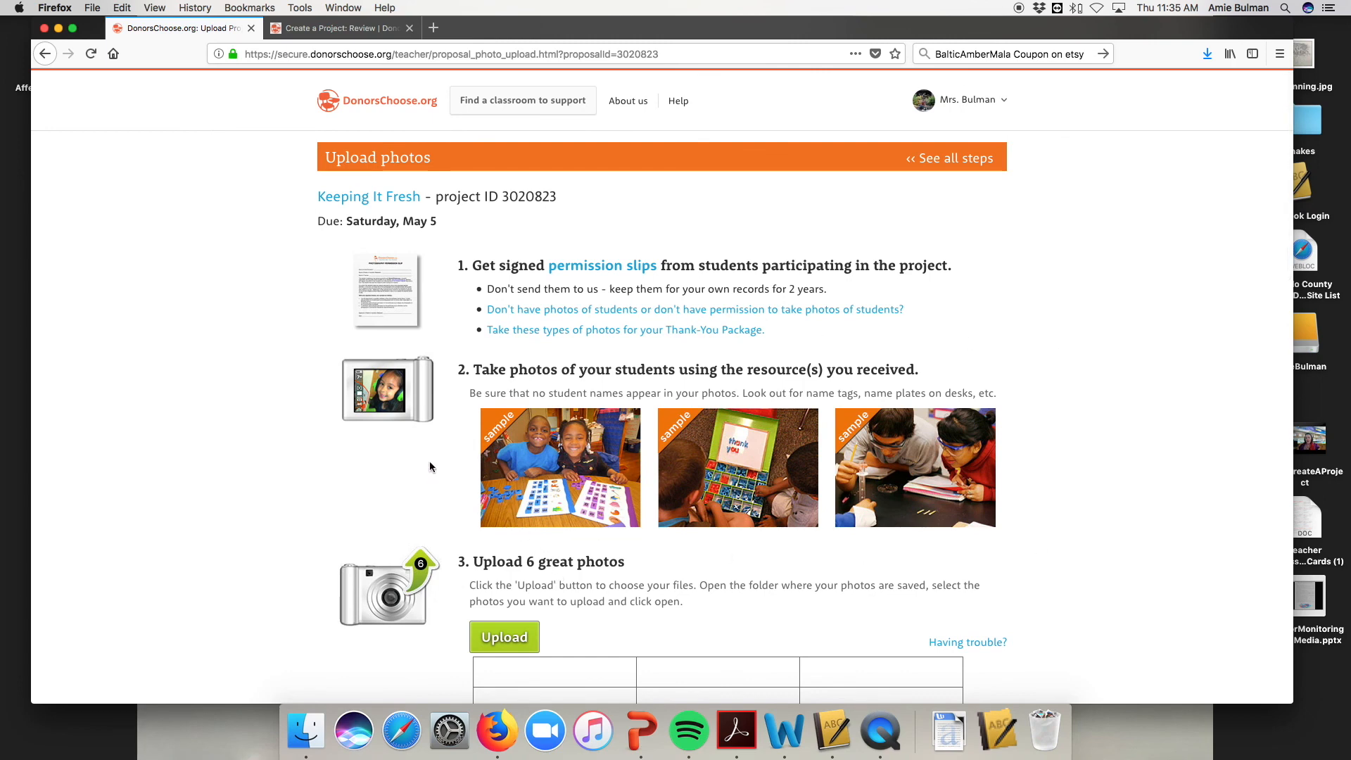
scroll(512, 569, "down", 3)
scroll(513, 568, "down", 5)
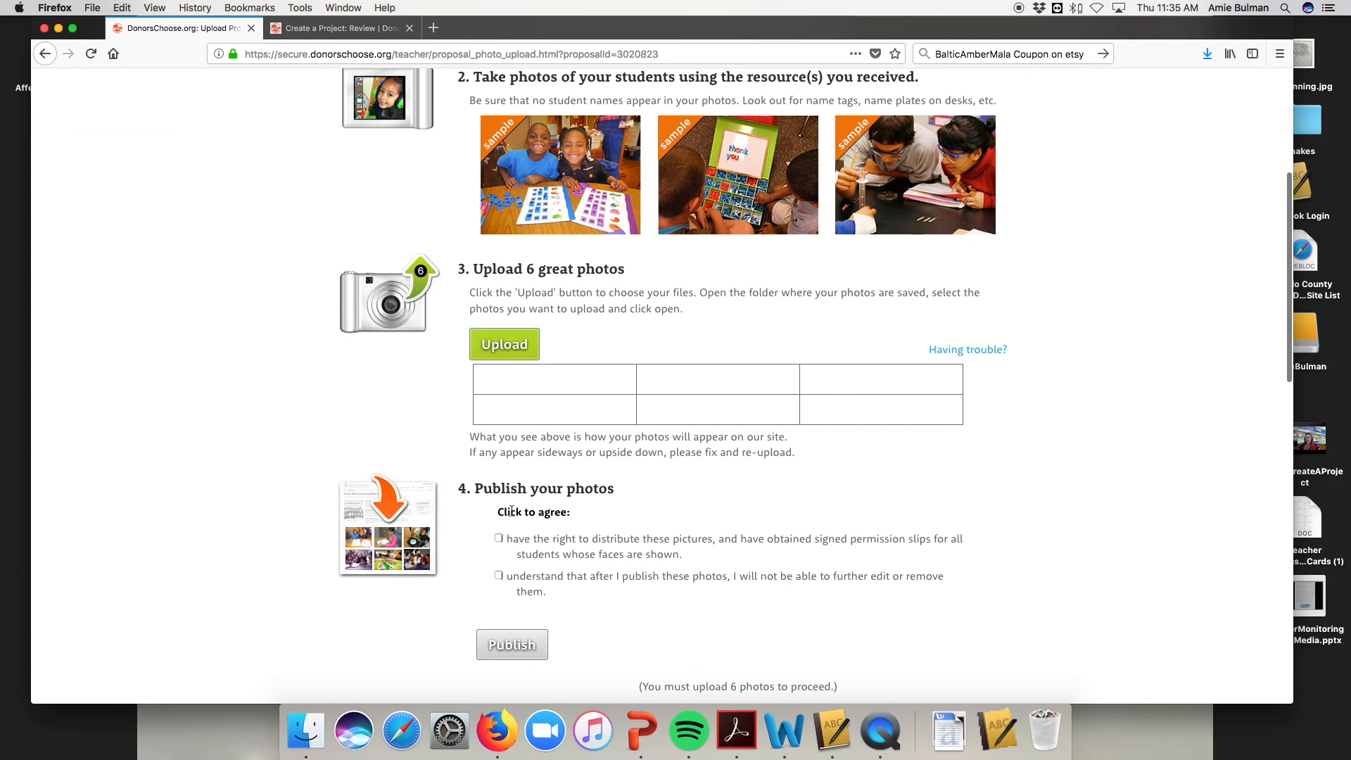
Read the instructions for collecting and mailing student thank-yous, including the Do and Don't lists, and return to the projects list
left_click(43, 54)
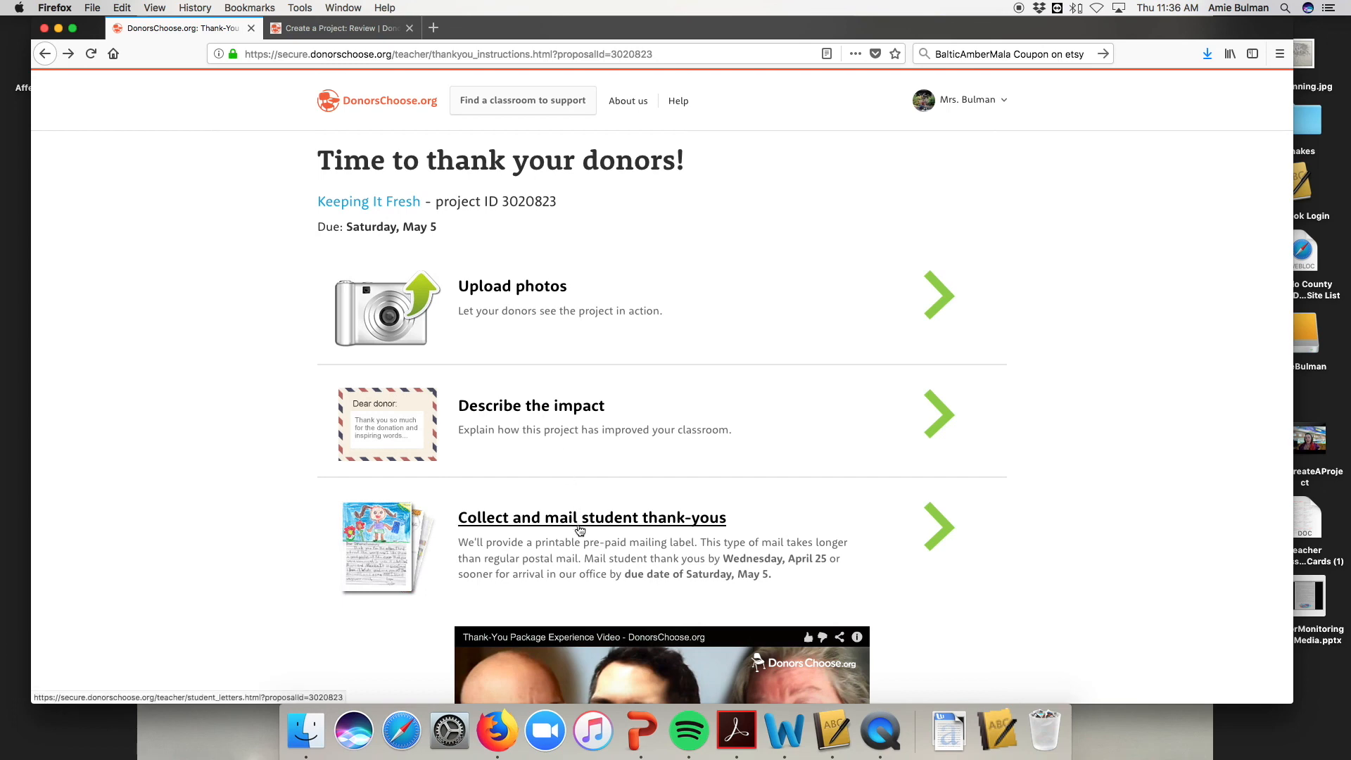
left_click(939, 535)
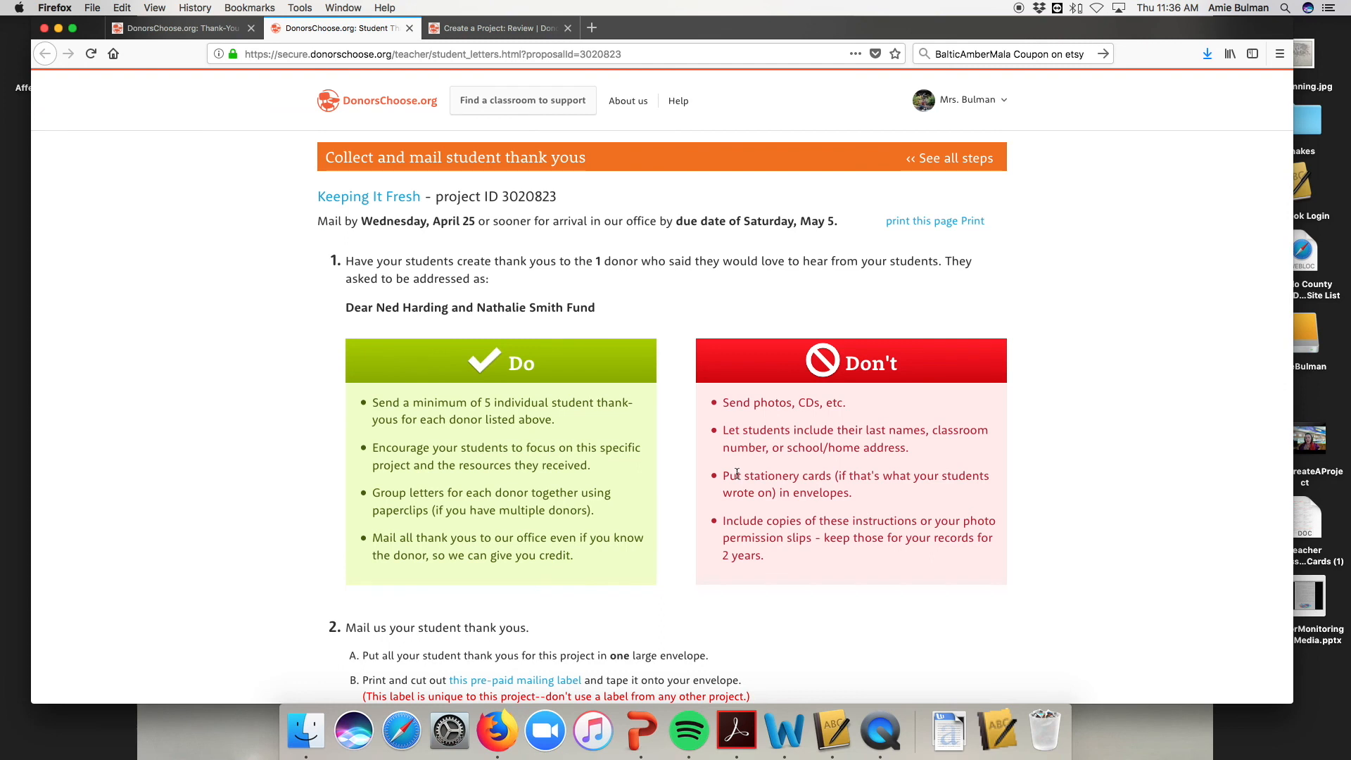
scroll(652, 557, "down", 3)
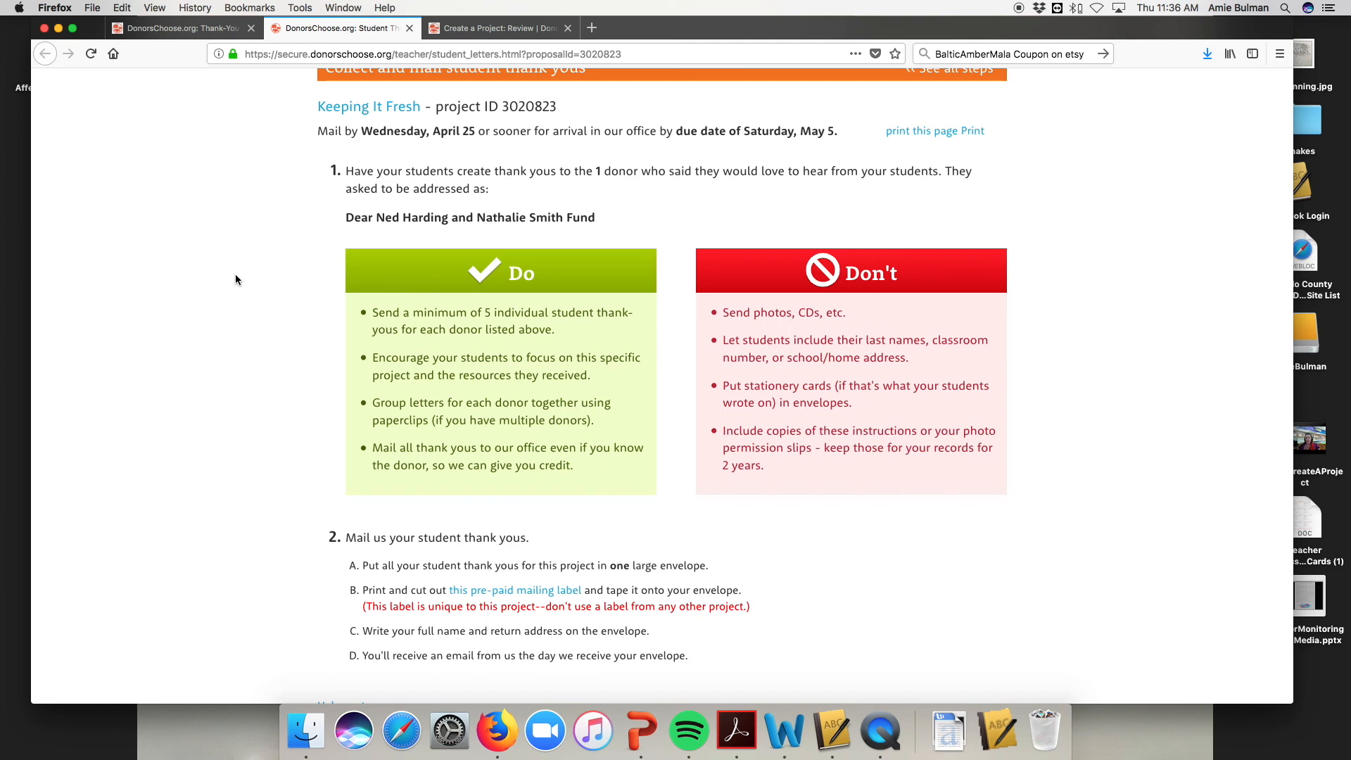
scroll(236, 282, "up", 3)
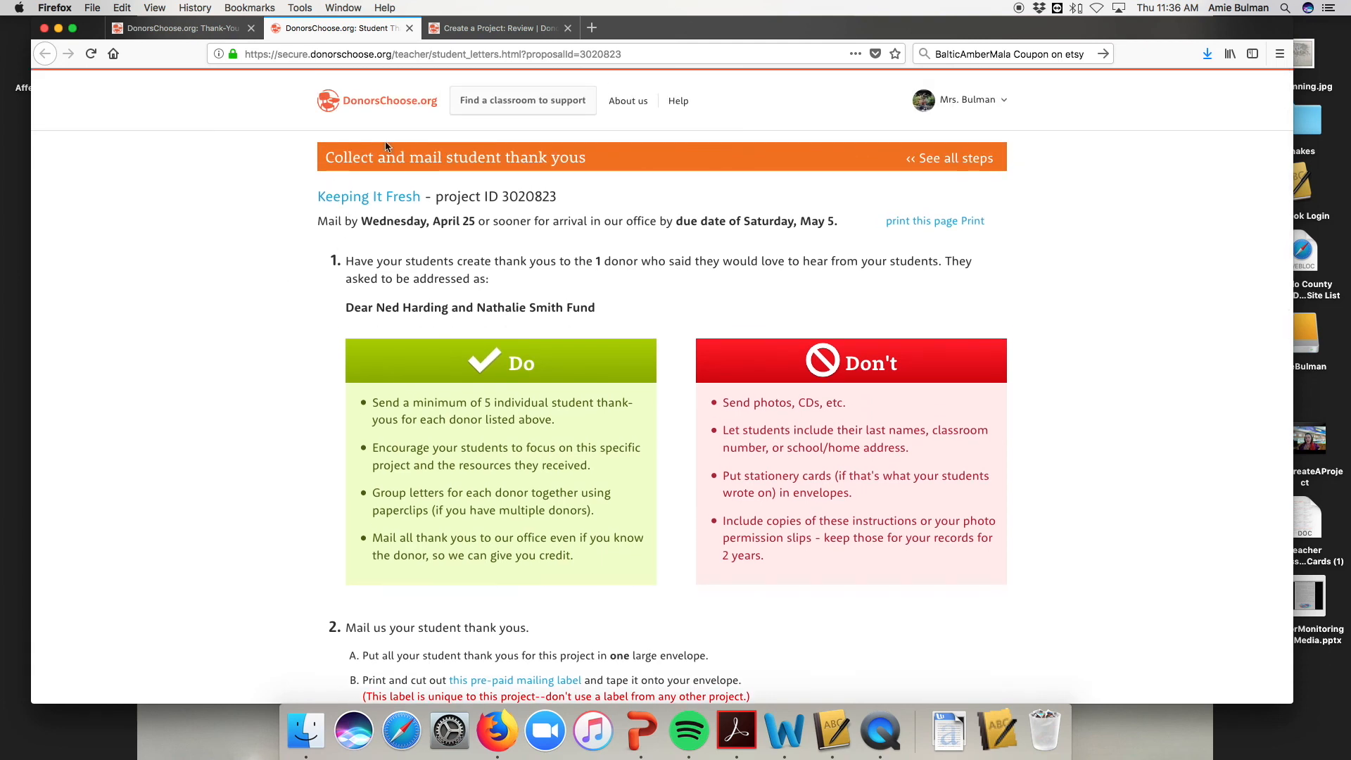
left_click(966, 100)
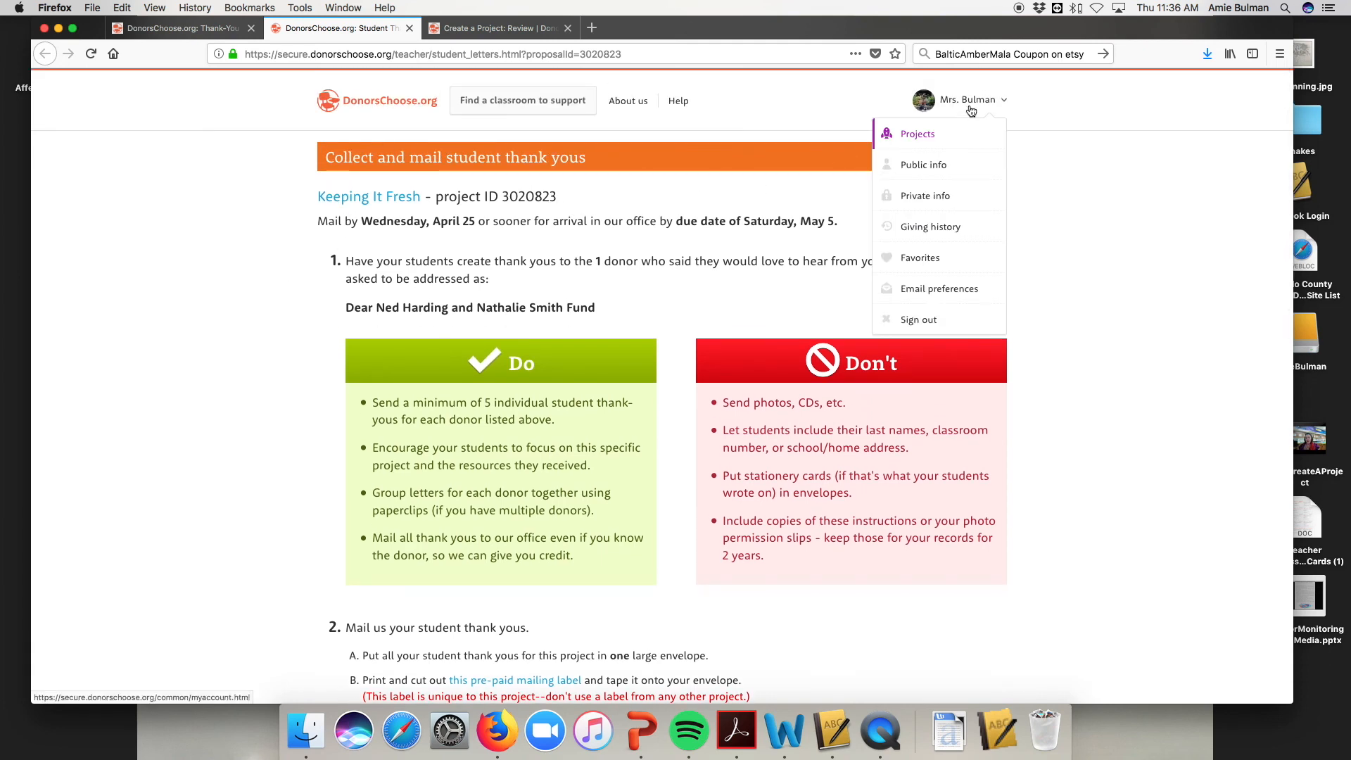
left_click(969, 134)
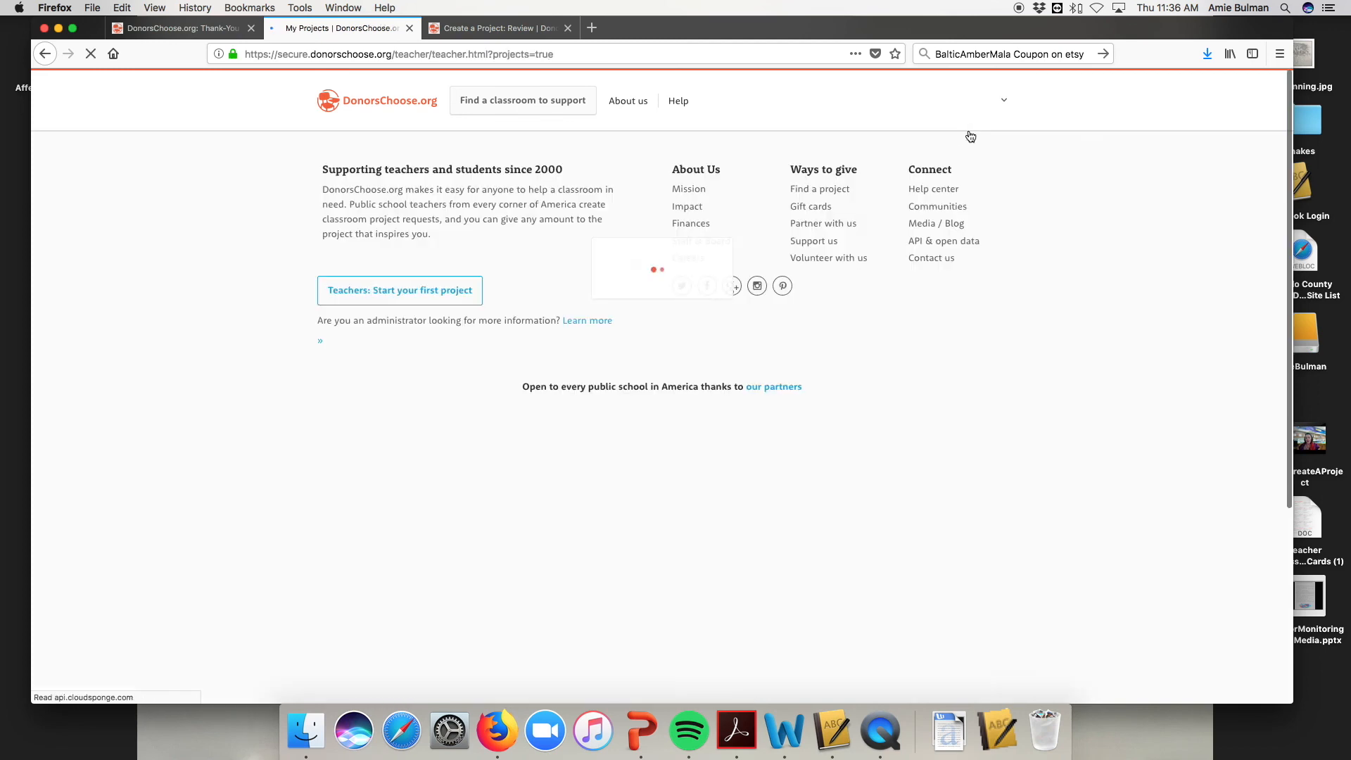